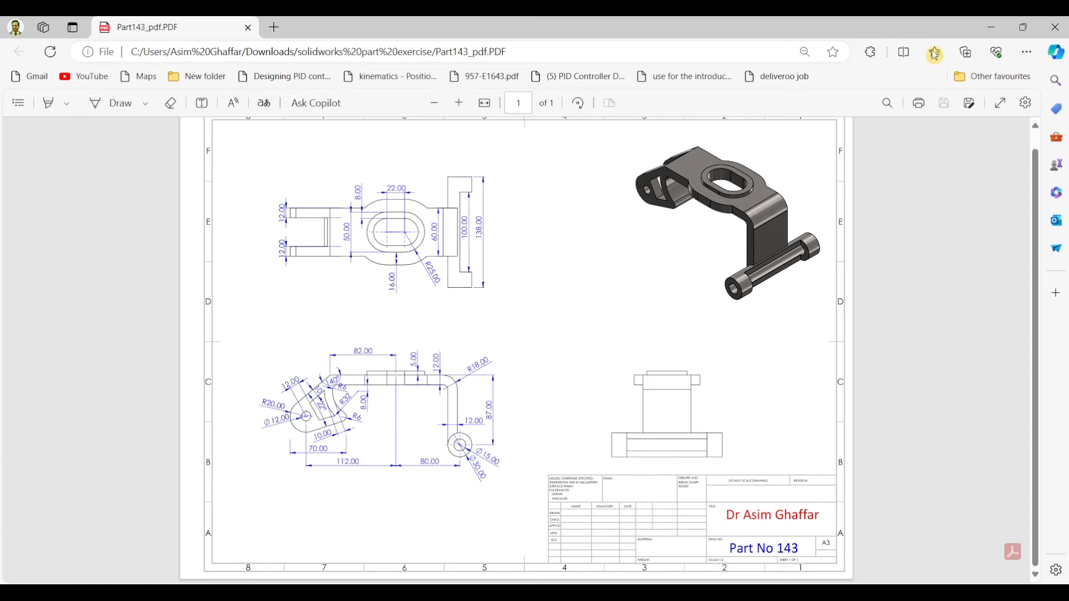
- Switch from the PDF drawing to SOLIDWORKS and create a new part document
{"action": "left_click", "coordinate": [990, 28]}
{"action": "left_click", "coordinate": [89, 30]}
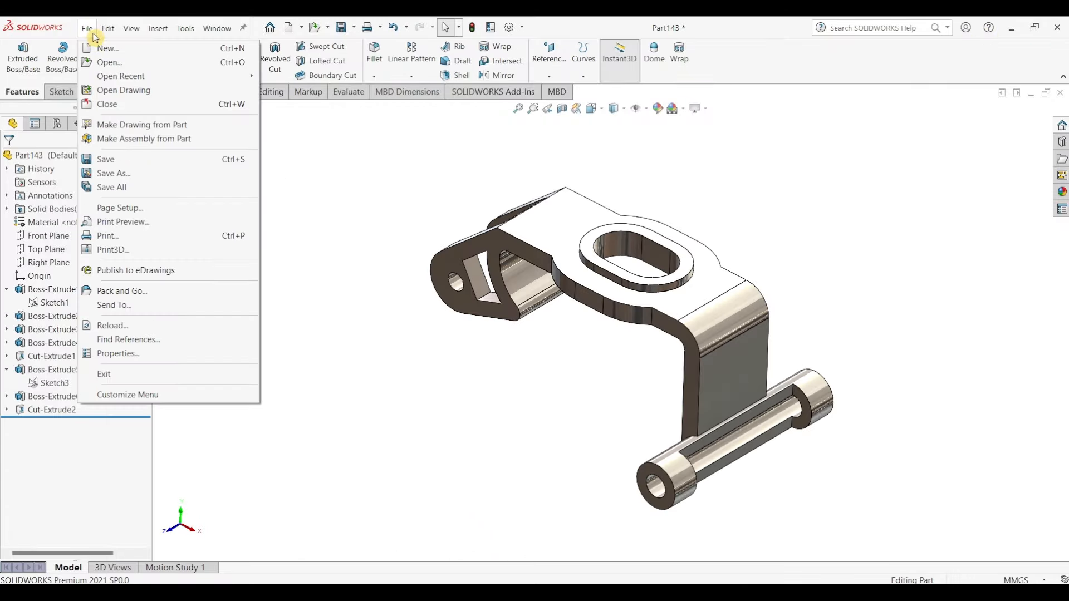
{"action": "left_click", "coordinate": [101, 48]}
{"action": "left_click", "coordinate": [594, 416]}
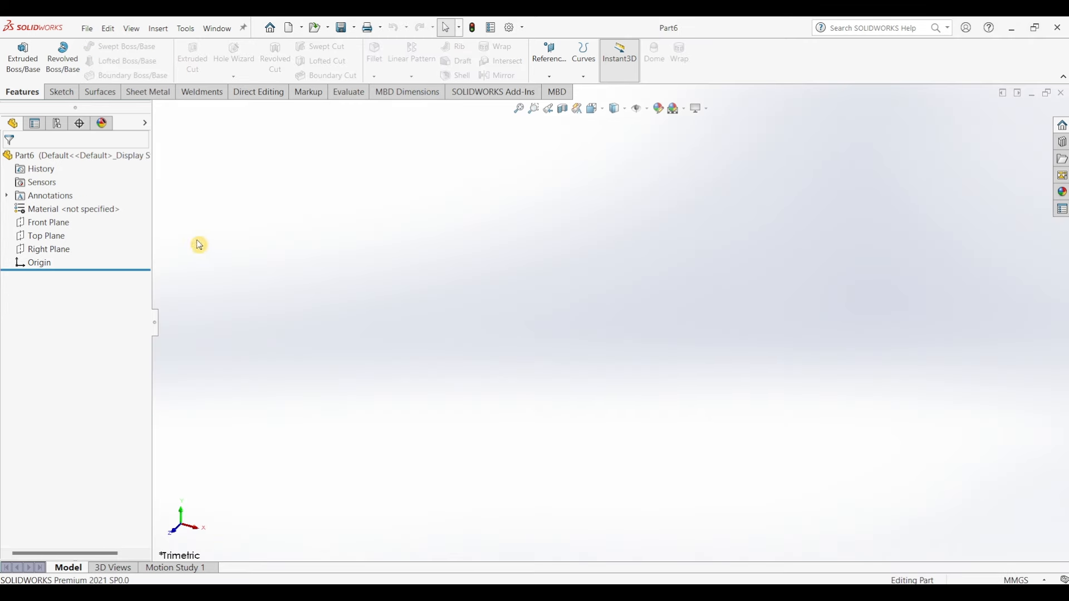
- Open a new sketch on the Front Plane
{"action": "left_click", "coordinate": [50, 223]}
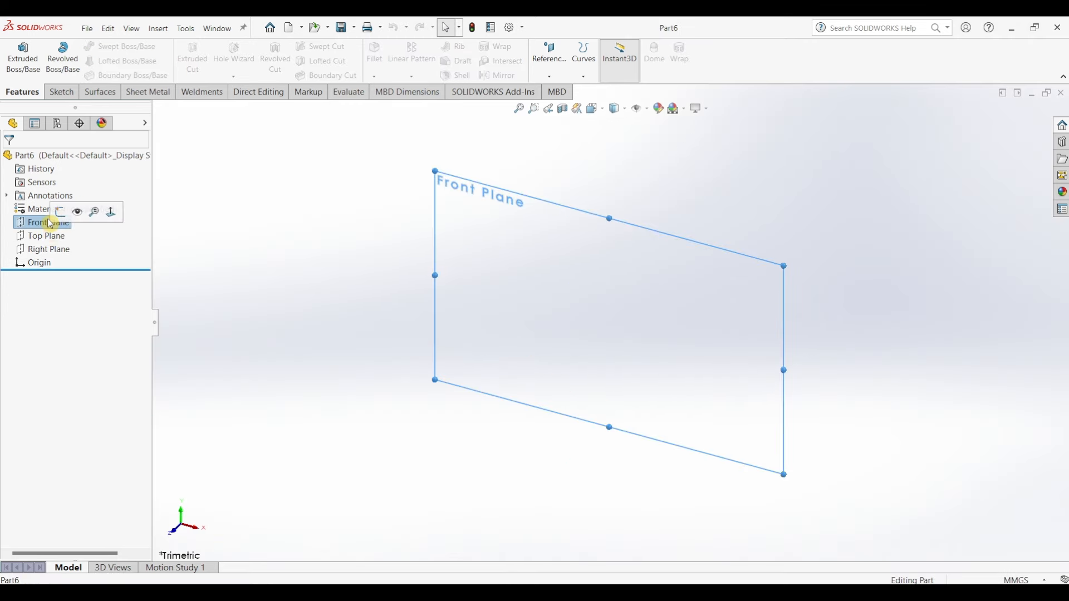
{"action": "left_click", "coordinate": [60, 92]}
{"action": "left_click", "coordinate": [17, 56]}
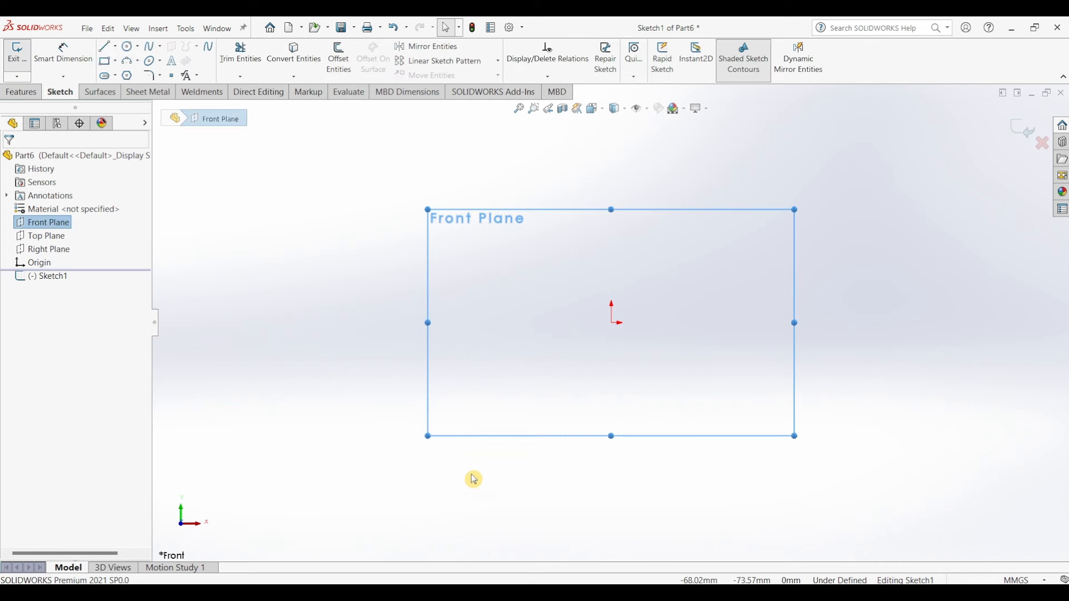
- Consult the Part143 PDF drawing, and sketch a horizontal line rightward from the origin with a vertical line about 80 mm long down from its end
{"action": "key", "text": "alt+Tab"}
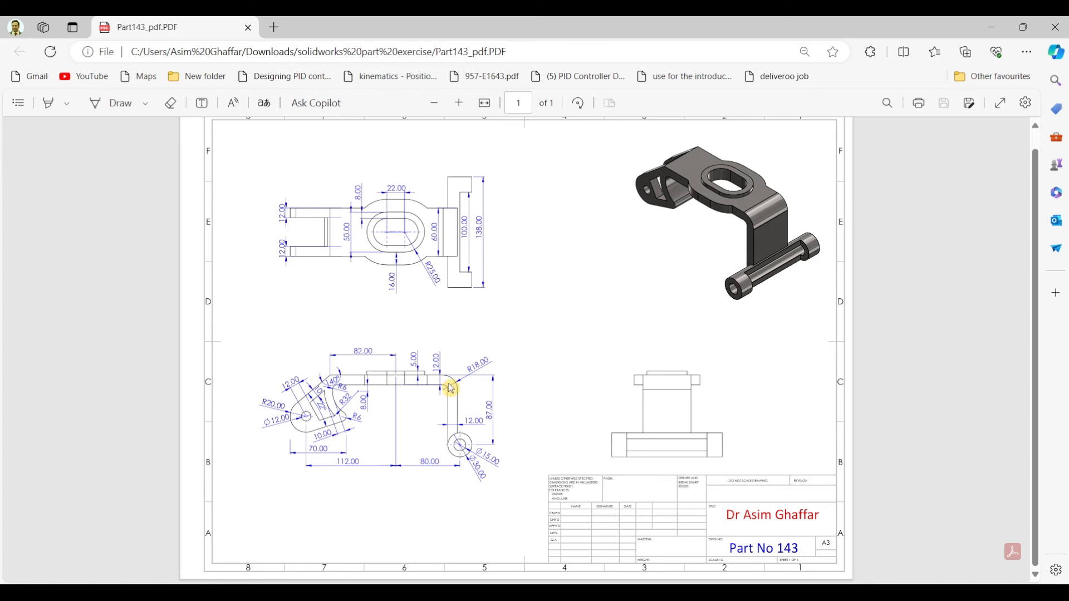
{"action": "left_click", "coordinate": [992, 27]}
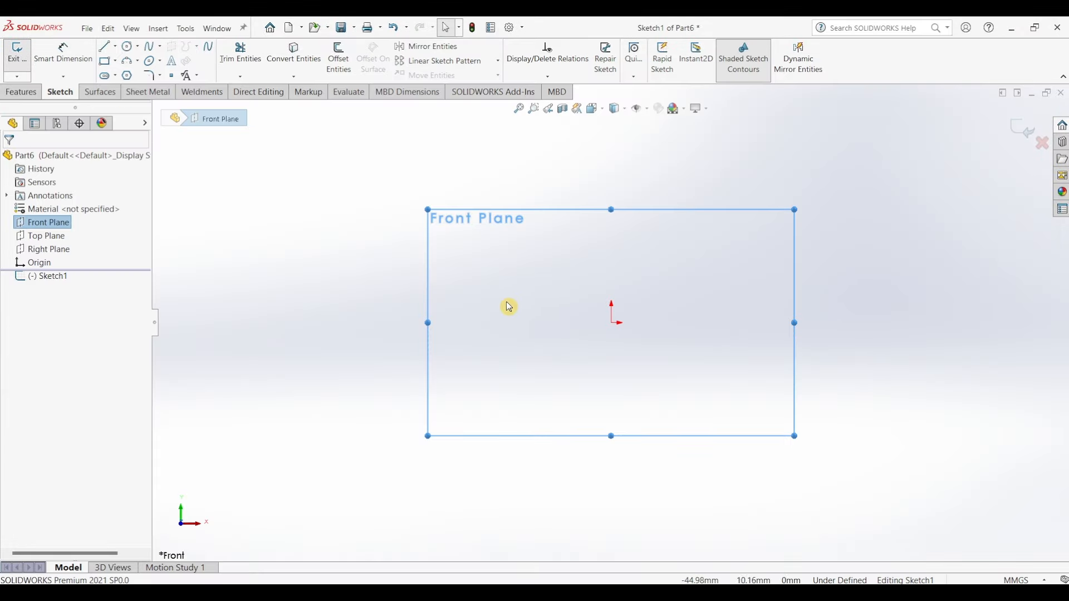
{"action": "left_click", "coordinate": [104, 47]}
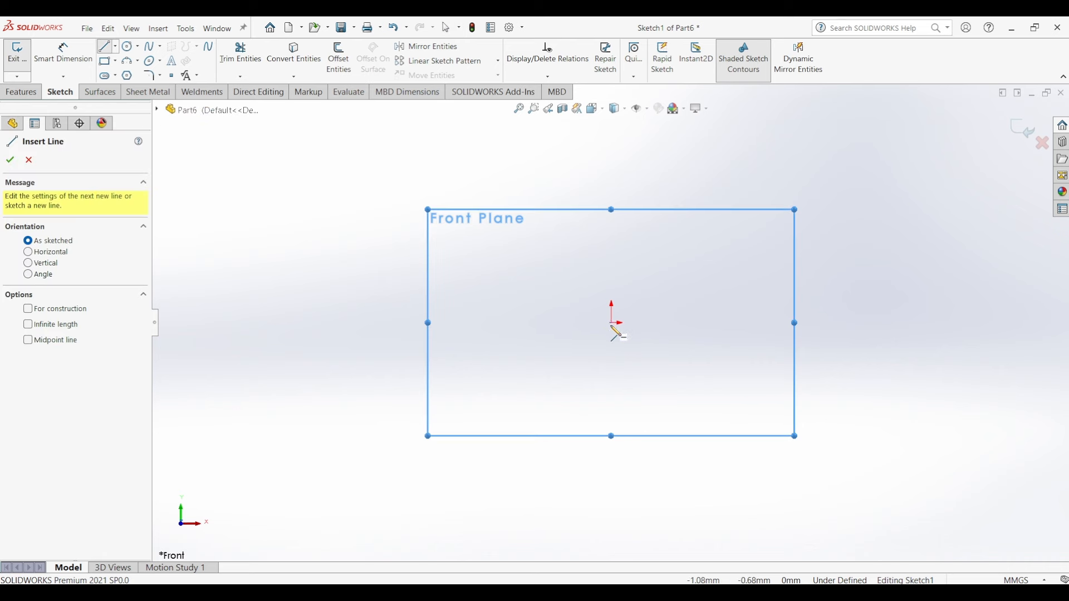
{"action": "left_click", "coordinate": [612, 323]}
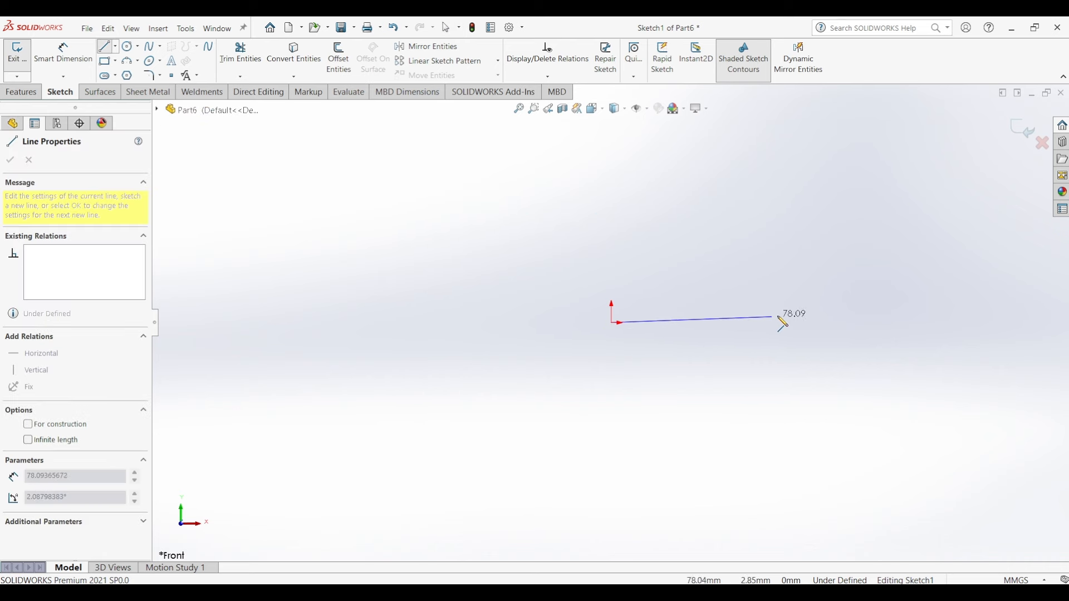
{"action": "left_click", "coordinate": [833, 324]}
{"action": "left_click", "coordinate": [833, 488]}
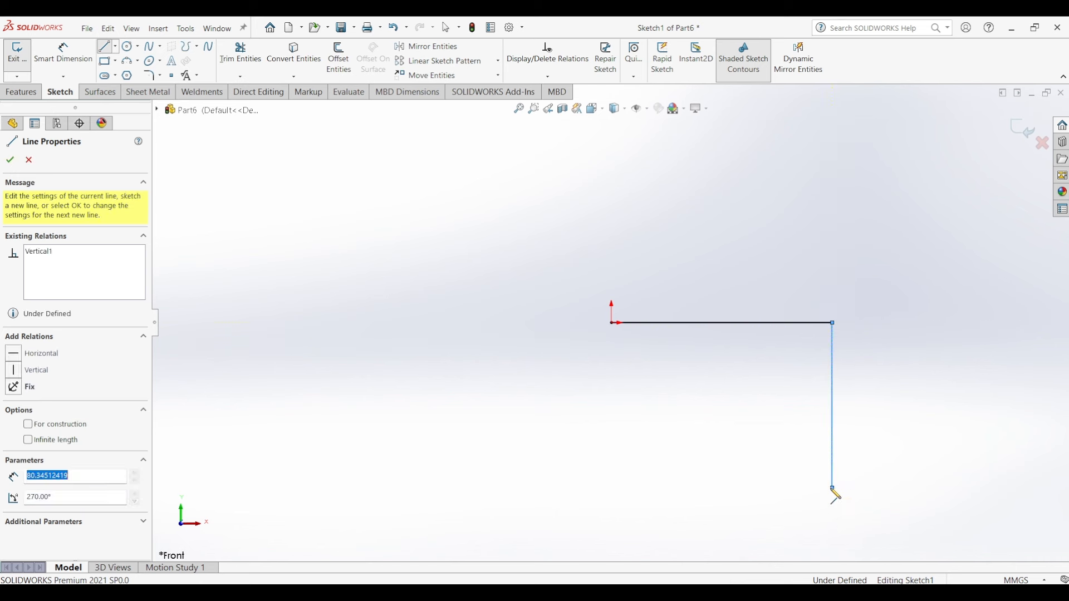
{"action": "key", "text": "Escape"}
{"action": "scroll", "coordinate": [828, 506], "scroll_direction": "up", "scroll_amount": 2}
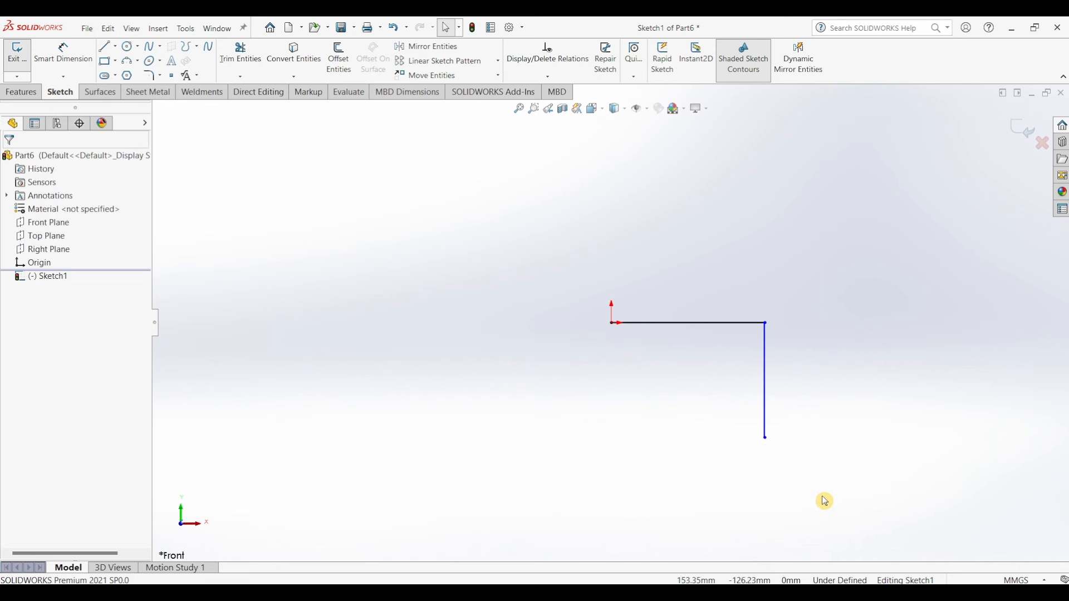
- Sketch two concentric circles, about 19 mm and 33 mm in diameter, just below the vertical line's lower end
{"action": "left_click", "coordinate": [127, 46]}
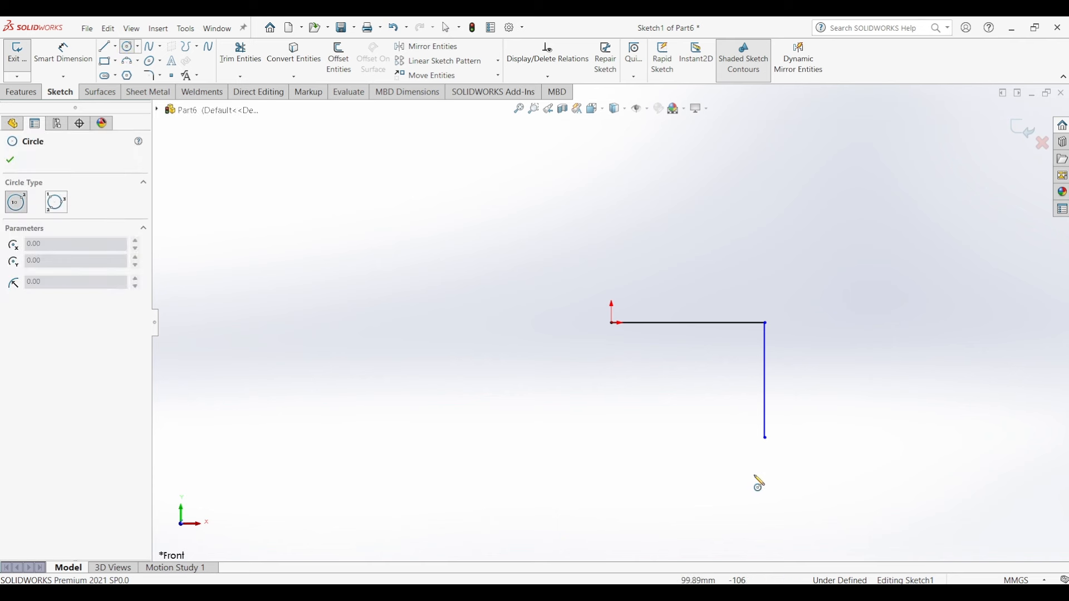
{"action": "left_click", "coordinate": [772, 470]}
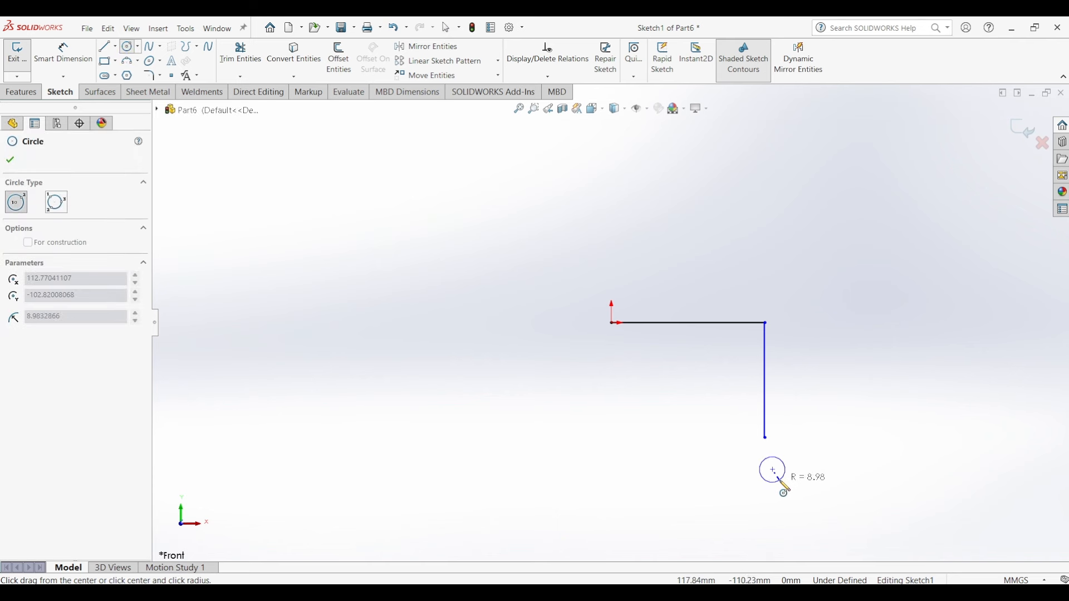
{"action": "left_click", "coordinate": [776, 483]}
{"action": "left_click", "coordinate": [773, 470]}
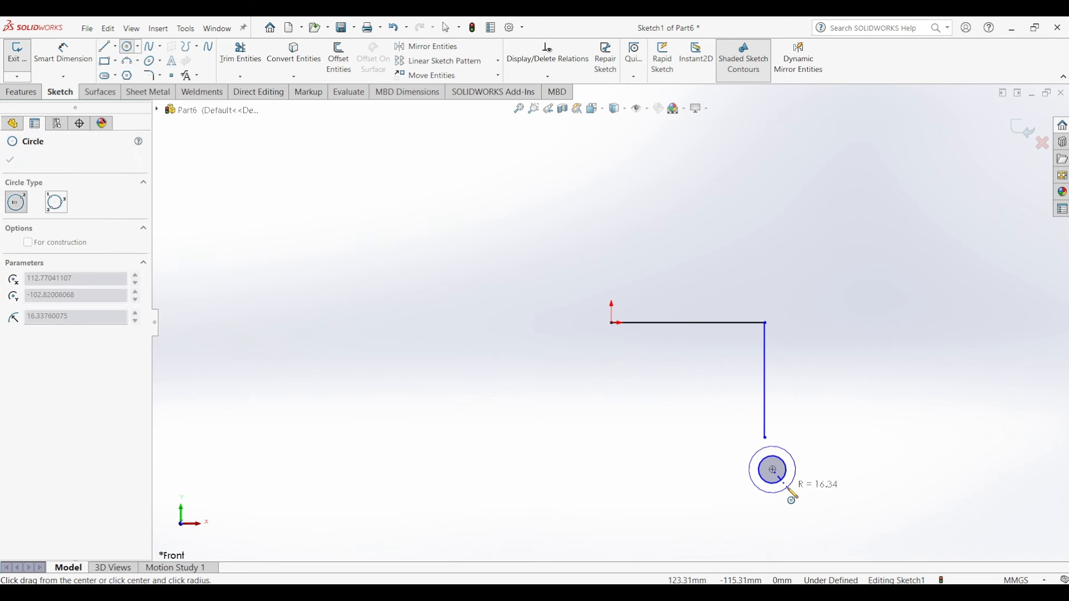
{"action": "left_click", "coordinate": [790, 489]}
- Dimension the inner circle's diameter as 13 mm and the outer circle's diameter as 30 mm
{"action": "left_click", "coordinate": [64, 57]}
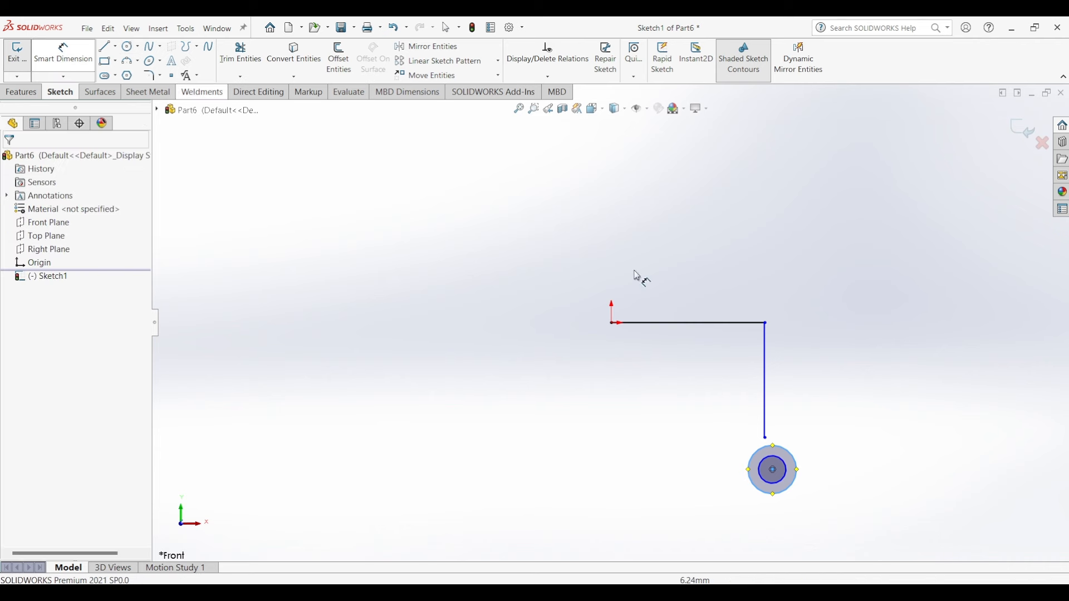
{"action": "left_click", "coordinate": [785, 467]}
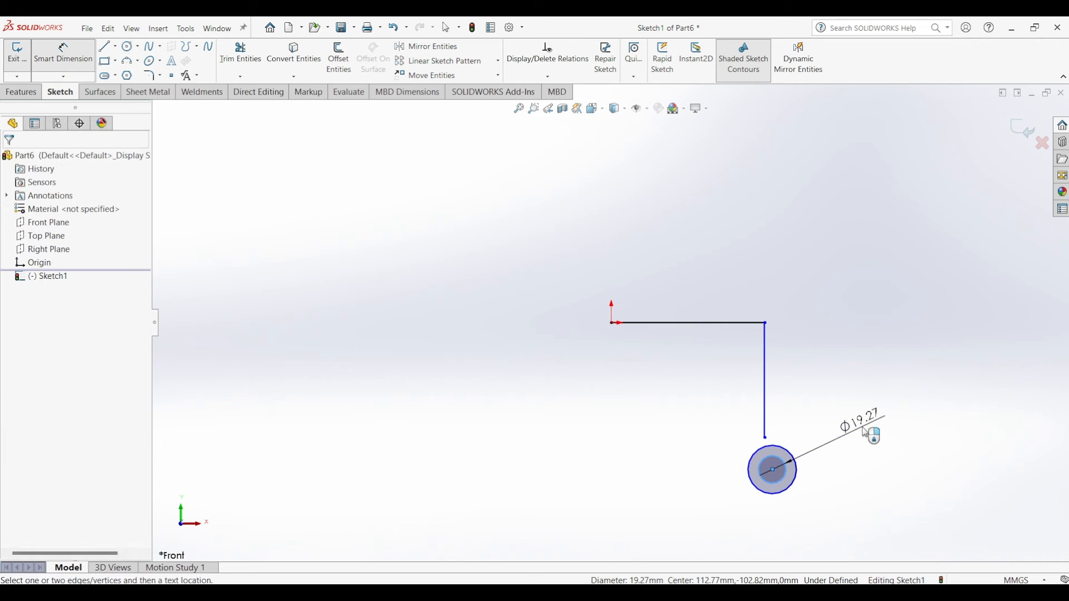
{"action": "left_click", "coordinate": [866, 434]}
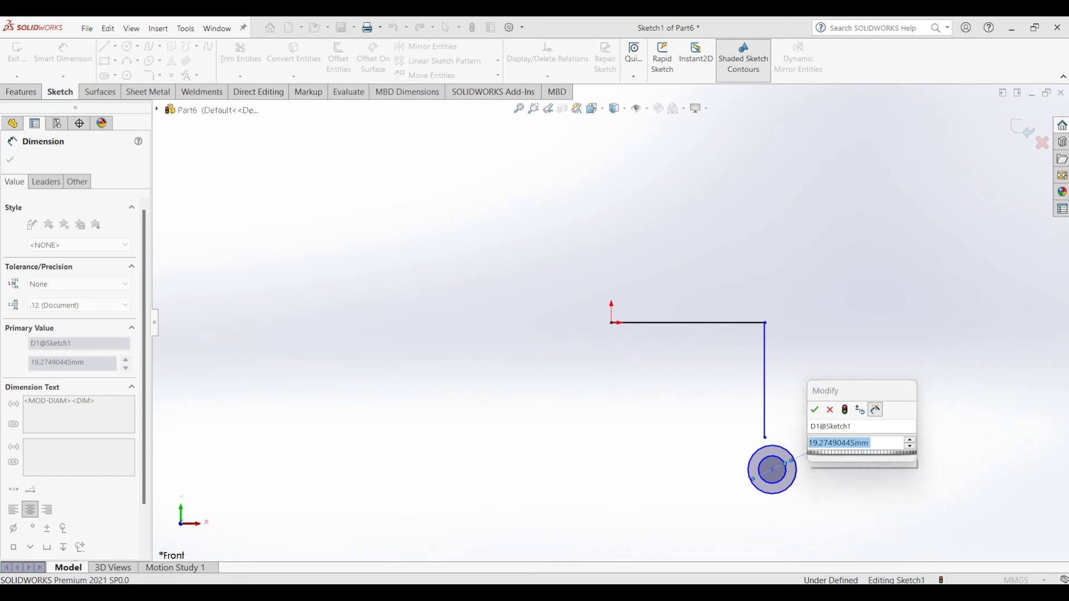
{"action": "type", "text": "13"}
{"action": "key", "text": "Return"}
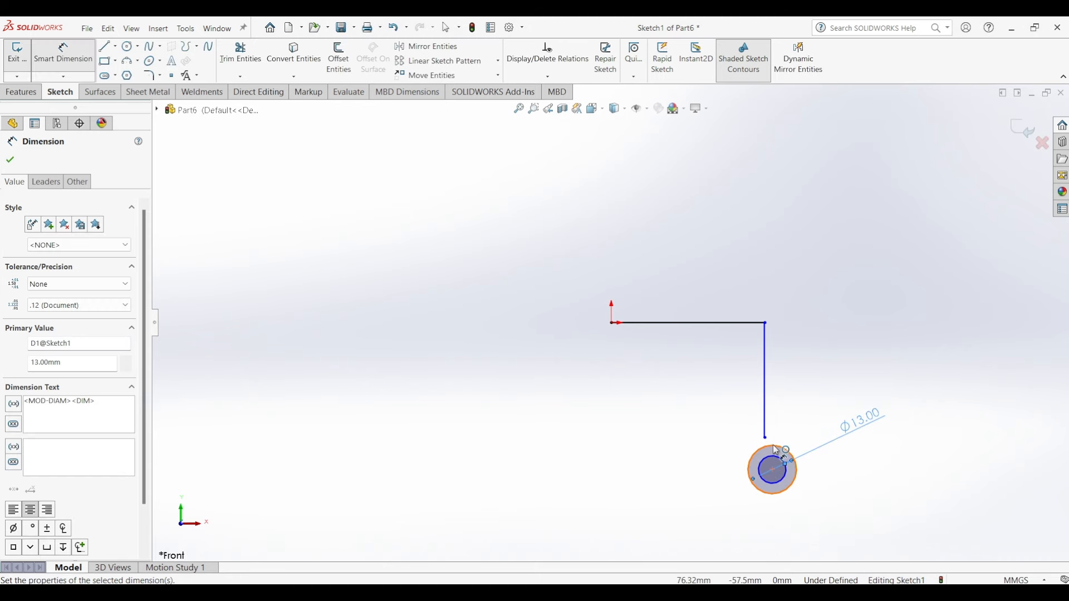
{"action": "left_click", "coordinate": [773, 445]}
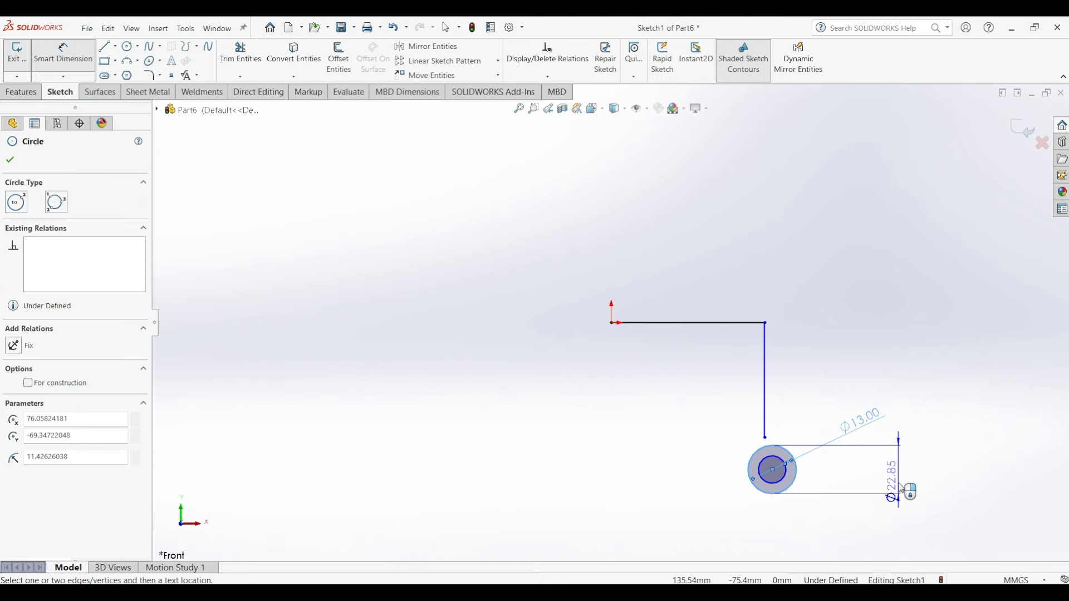
{"action": "left_click", "coordinate": [902, 490]}
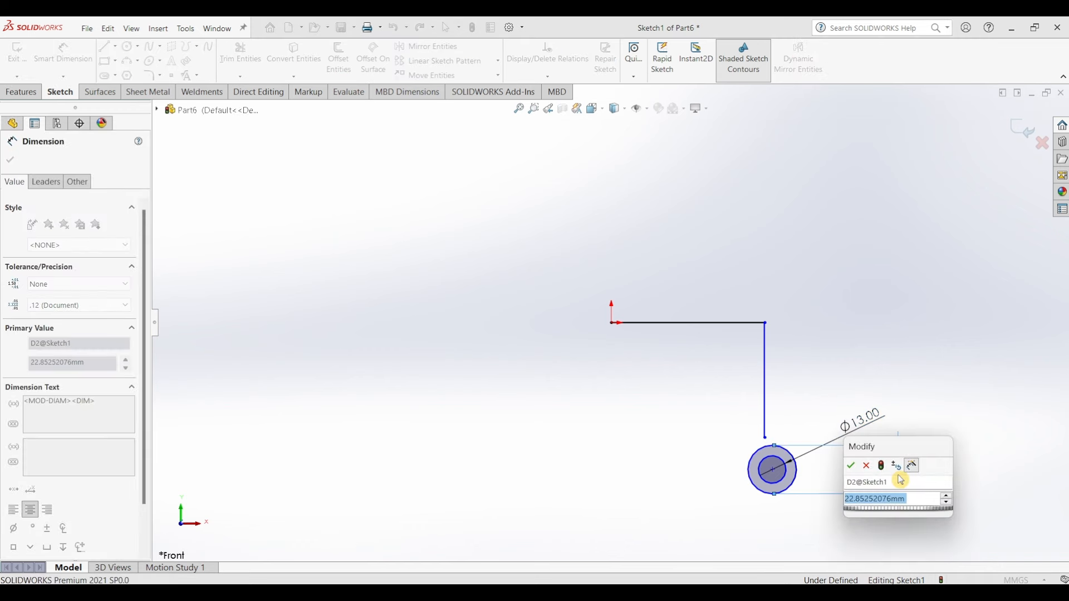
{"action": "type", "text": "30"}
{"action": "key", "text": "Return"}
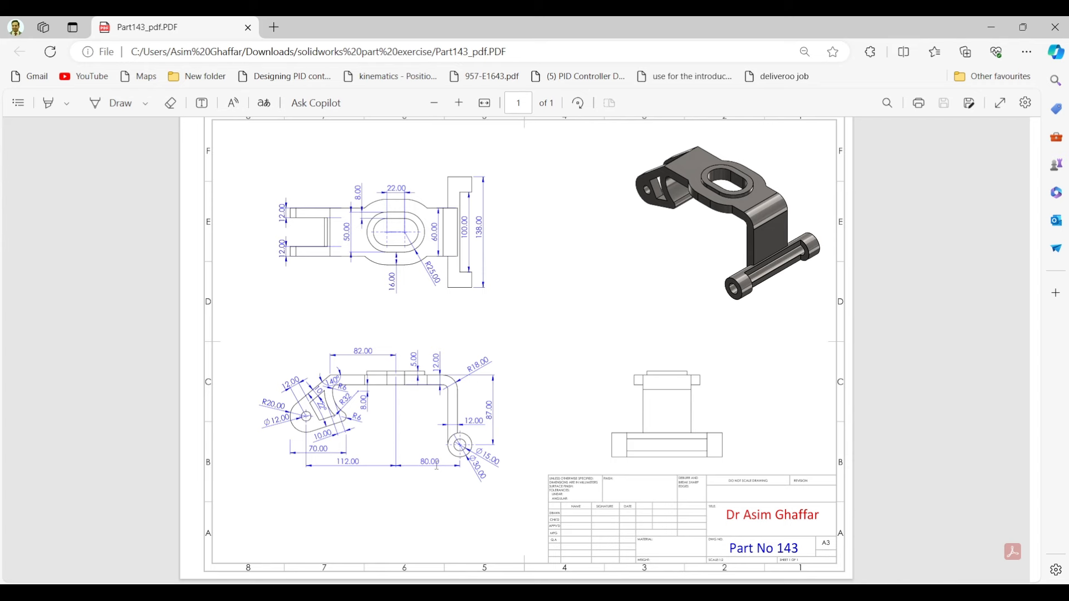
- Return from the PDF to SOLIDWORKS and set the horizontal distance between the origin and the circles' centre to 80 mm
{"action": "left_click", "coordinate": [996, 31]}
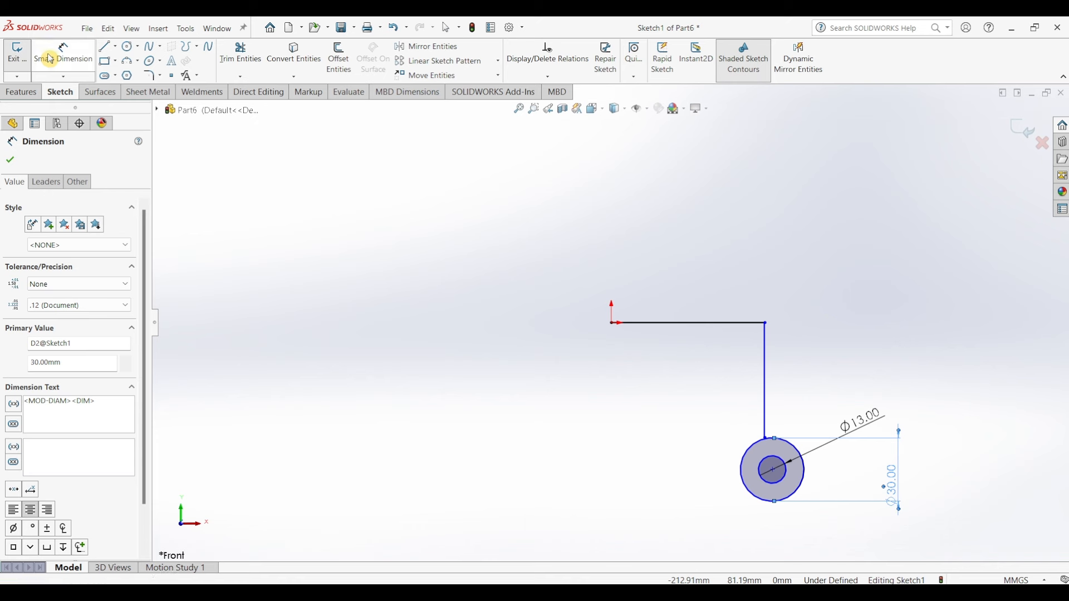
{"action": "left_click", "coordinate": [612, 330]}
{"action": "left_click", "coordinate": [773, 472]}
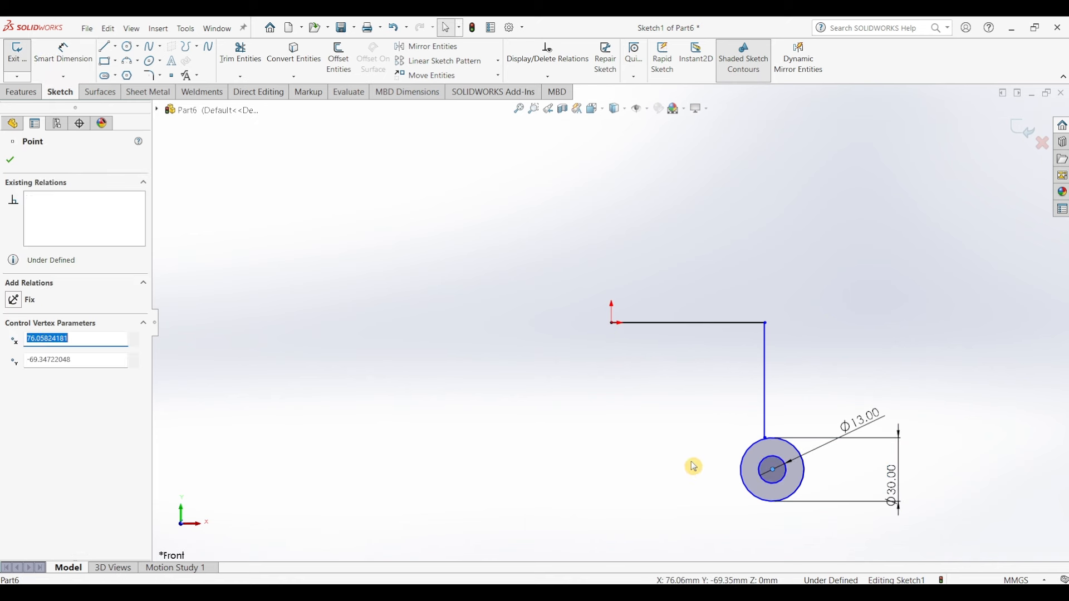
{"action": "left_click", "coordinate": [51, 54]}
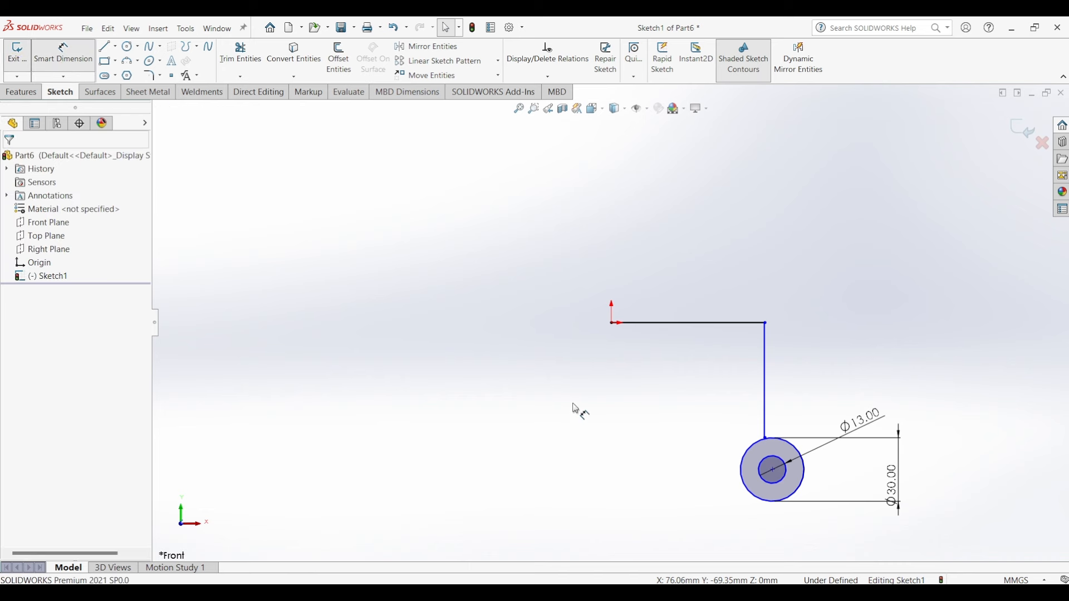
{"action": "left_click", "coordinate": [612, 327]}
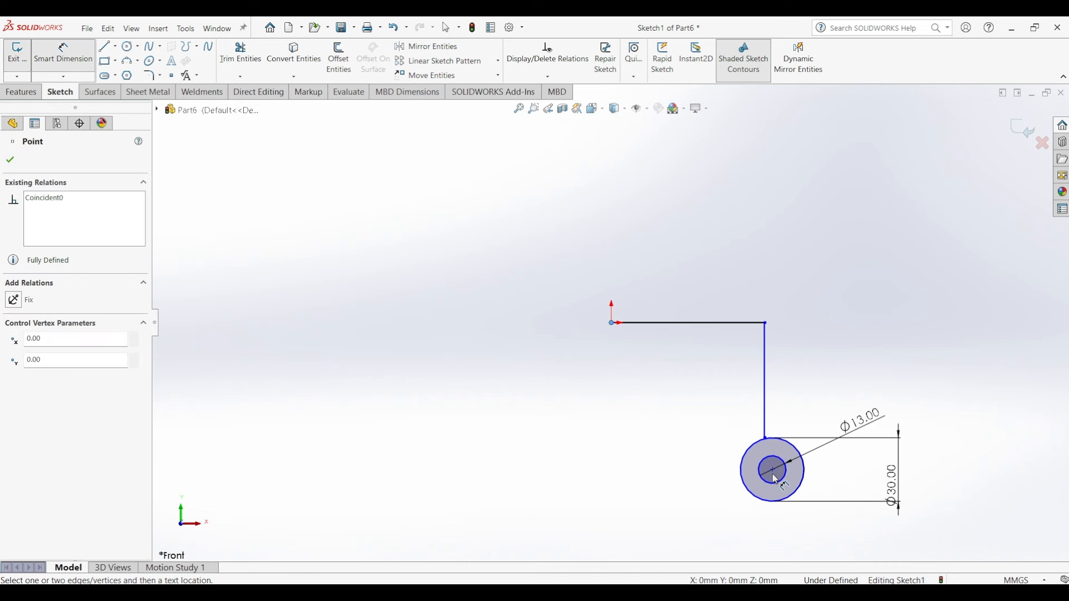
{"action": "left_click", "coordinate": [774, 472]}
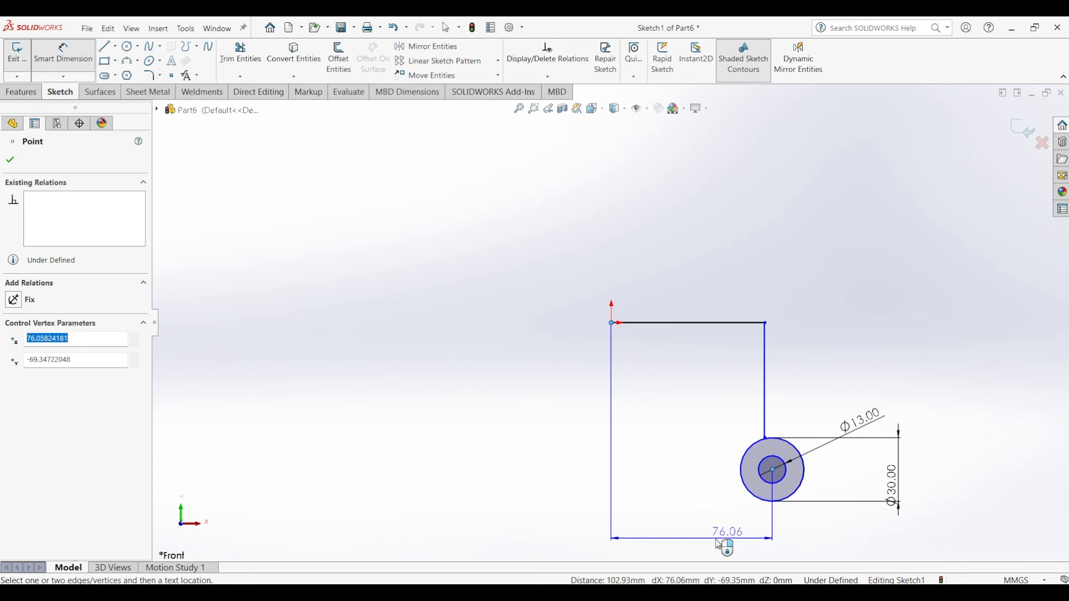
{"action": "left_click", "coordinate": [717, 543]}
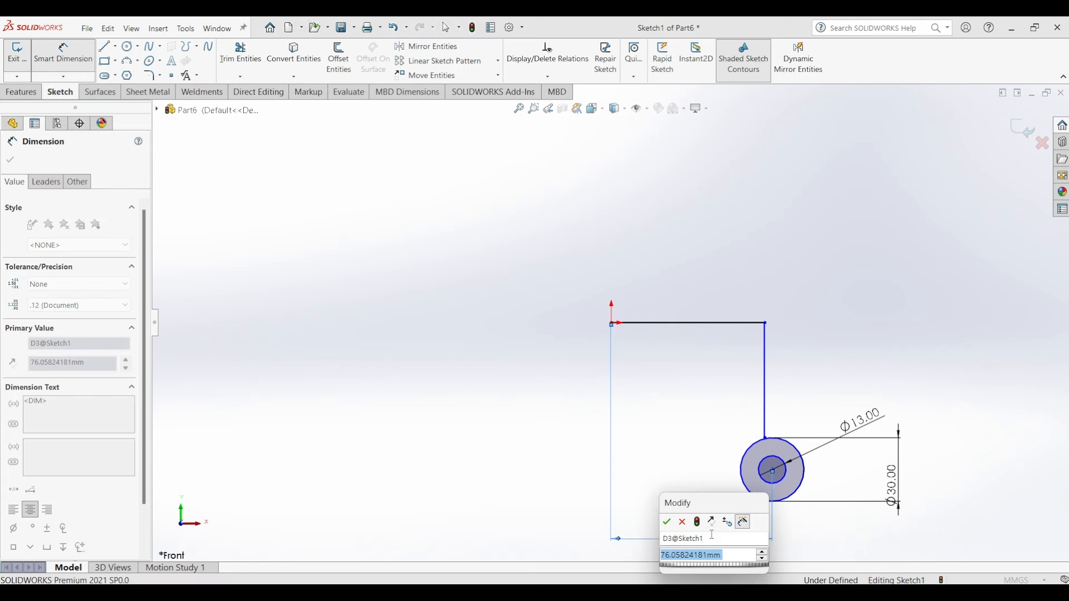
{"action": "type", "text": "80"}
{"action": "key", "text": "Return"}
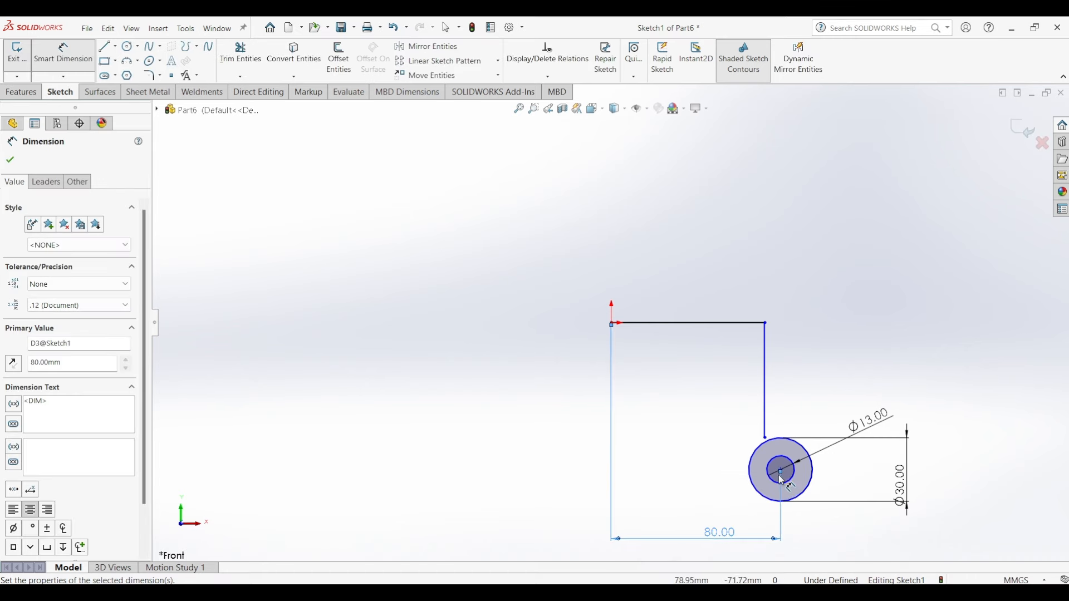
- Set the vertical distance between the origin and the circles' centre to 87 mm
{"action": "left_click", "coordinate": [616, 327]}
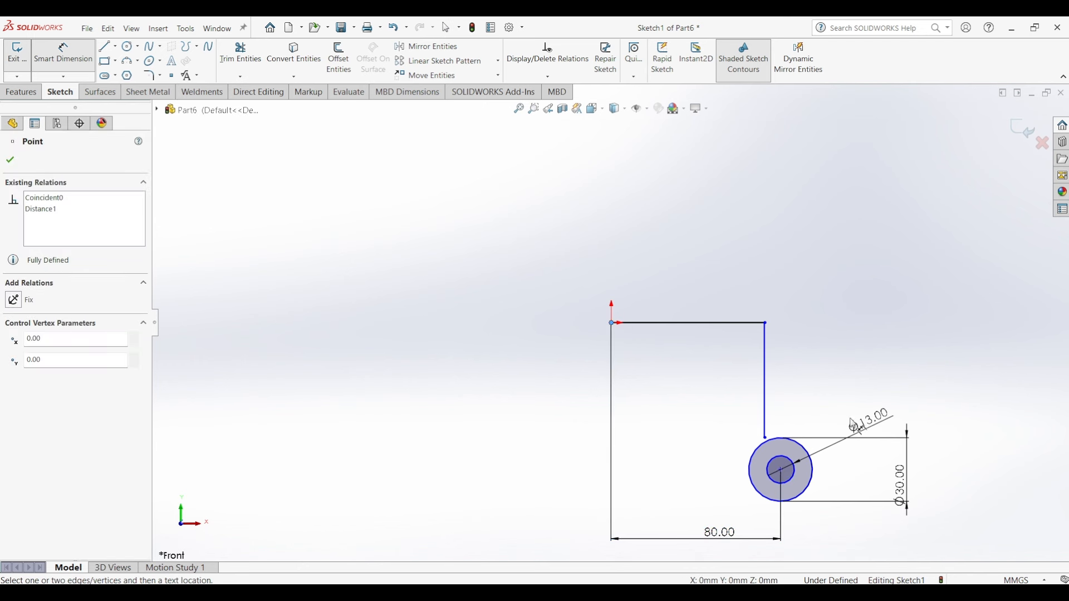
{"action": "left_click", "coordinate": [781, 470]}
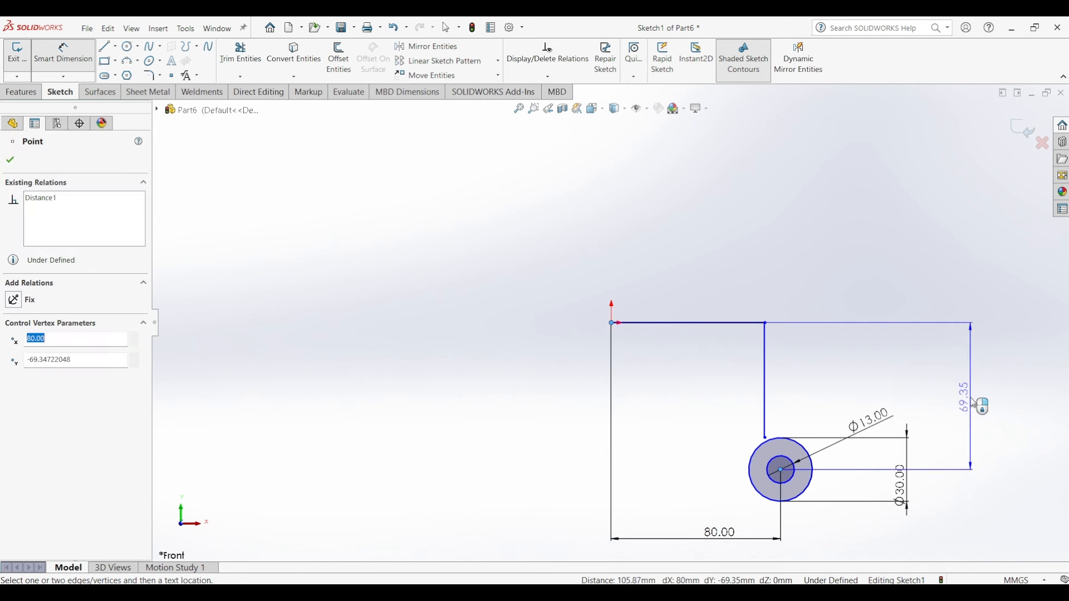
{"action": "left_click", "coordinate": [985, 405]}
{"action": "type", "text": "87"}
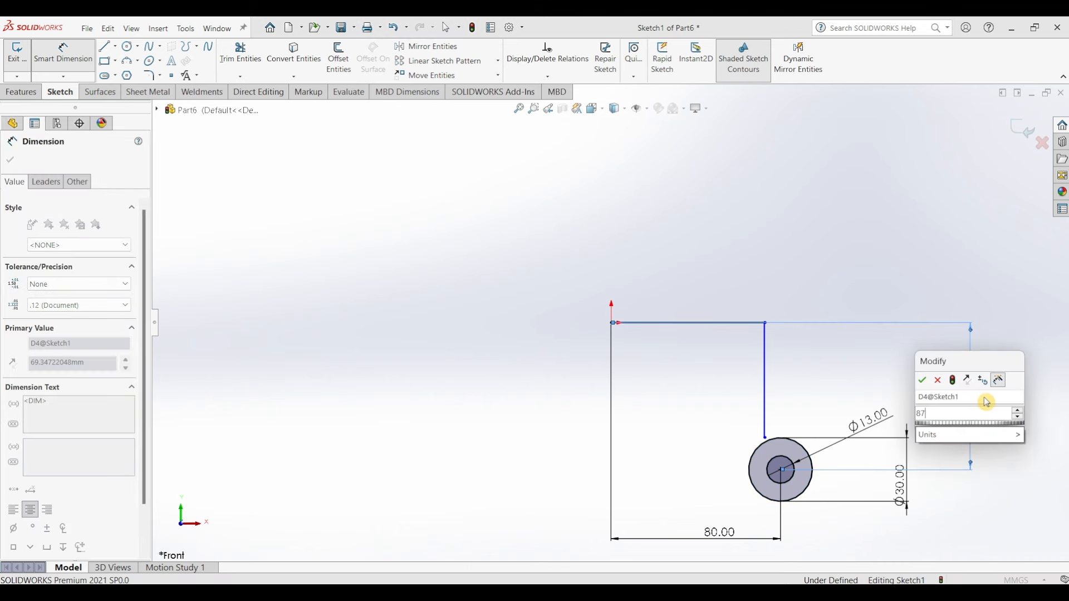
{"action": "key", "text": "Return"}
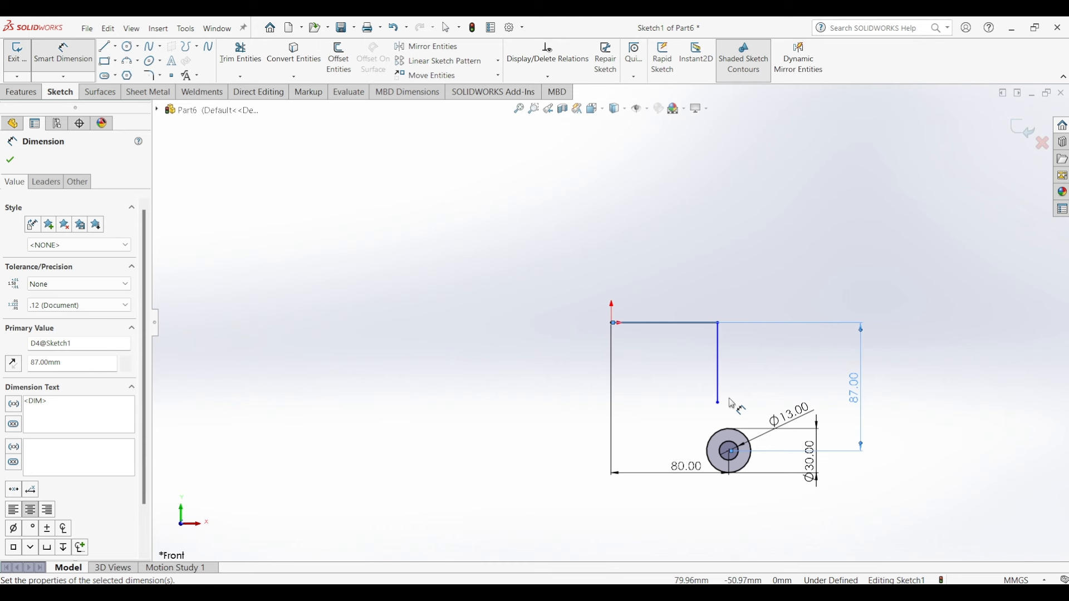
{"action": "key", "text": "Escape"}
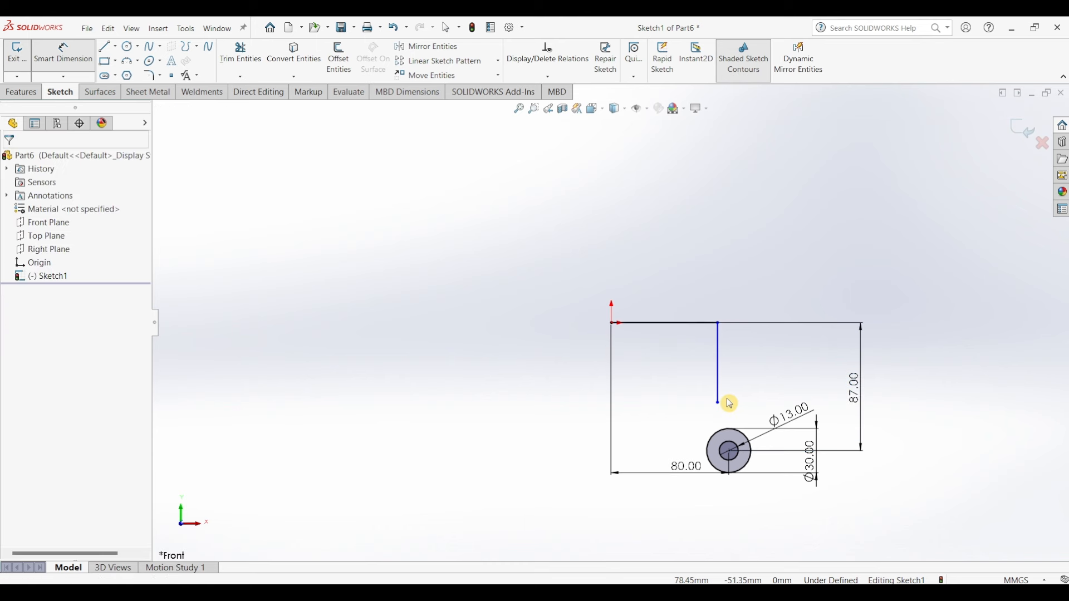
- Attach the vertical line's lower endpoint to the top of the 30 mm circle
{"action": "left_click_drag", "start_coordinate": [722, 404], "coordinate": [722, 430]}
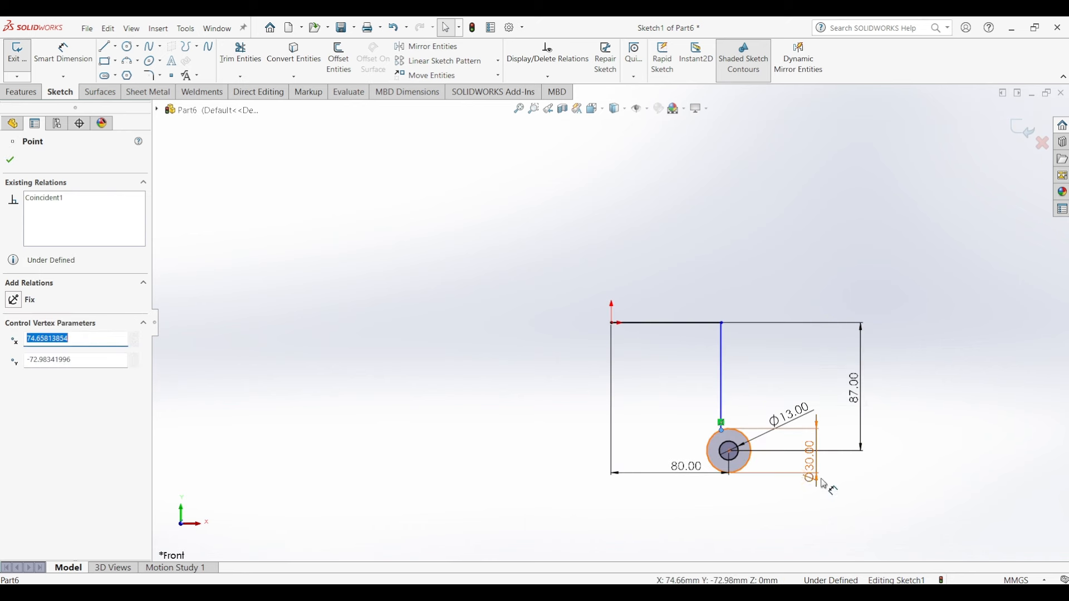
{"action": "left_click", "coordinate": [876, 503]}
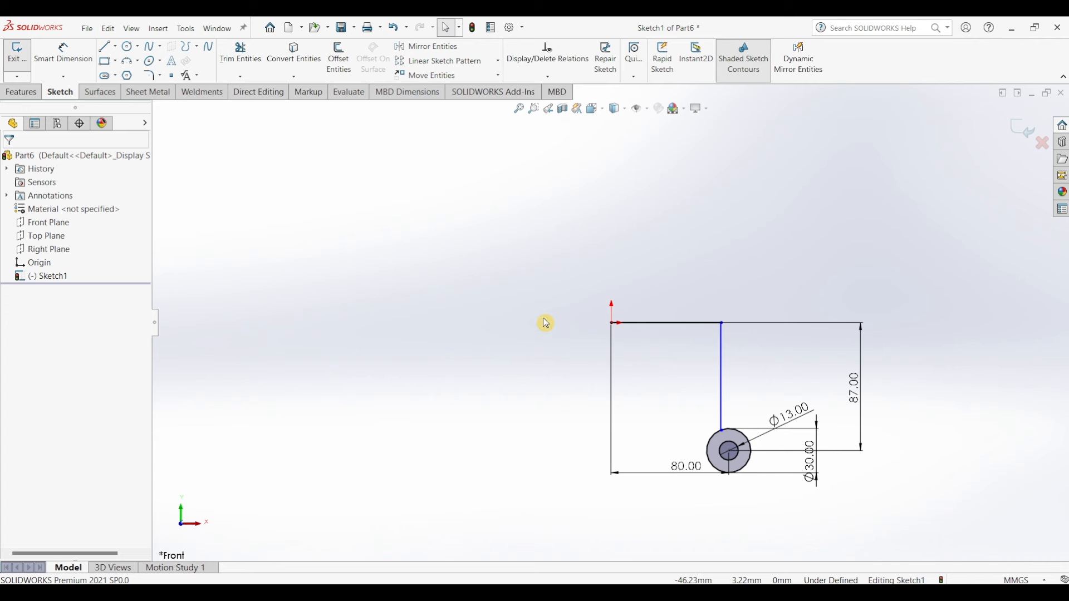
- Sketch the inner profile below the origin: a horizontal line and a slanted line about 60 mm long ending on the 30 mm circle
{"action": "left_click", "coordinate": [106, 50]}
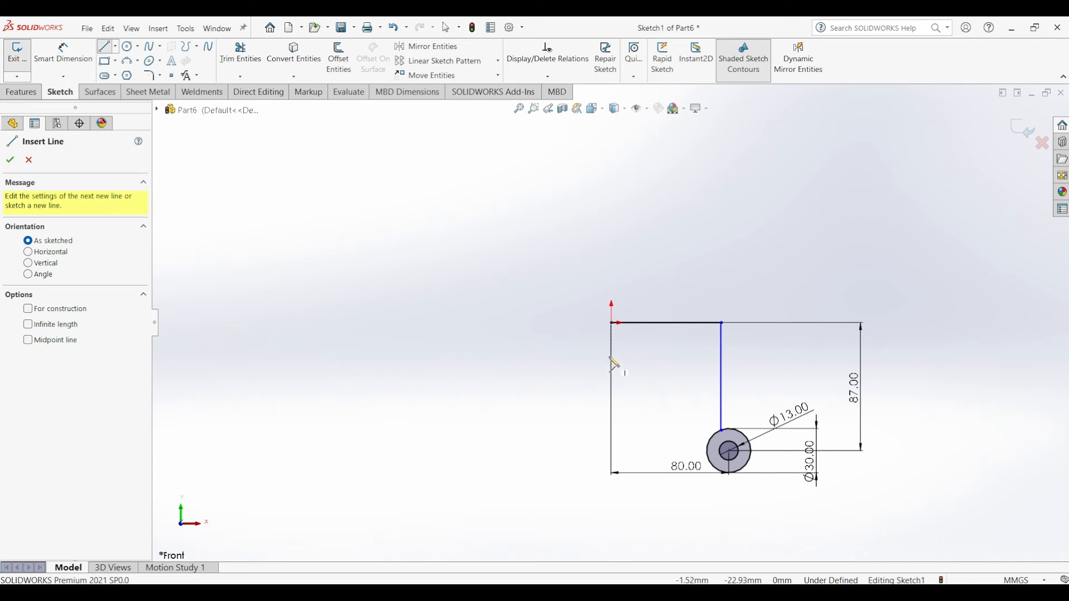
{"action": "left_click", "coordinate": [613, 354]}
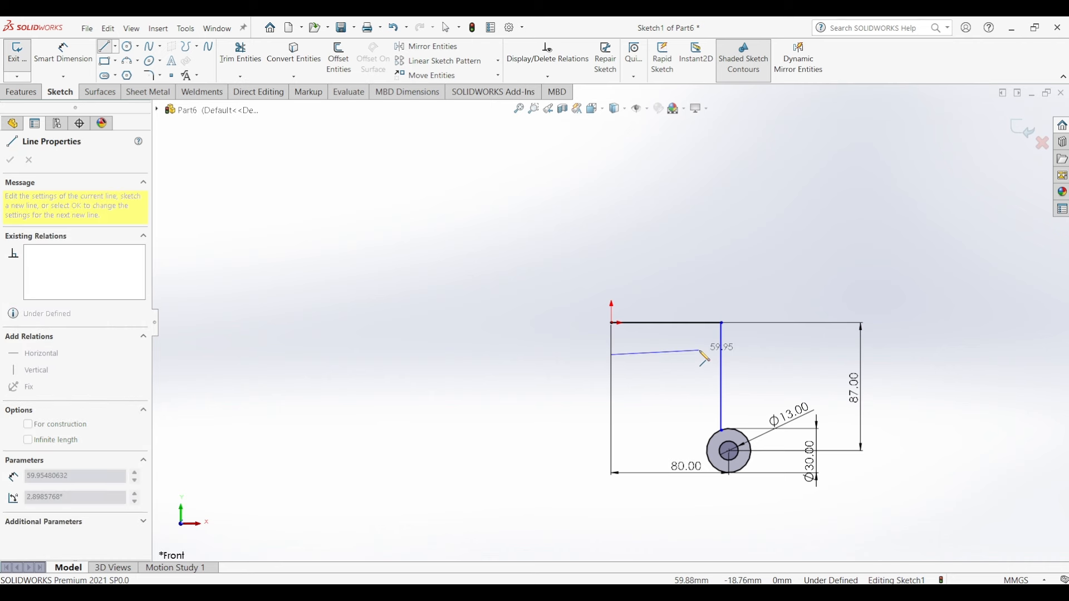
{"action": "left_click", "coordinate": [701, 355]}
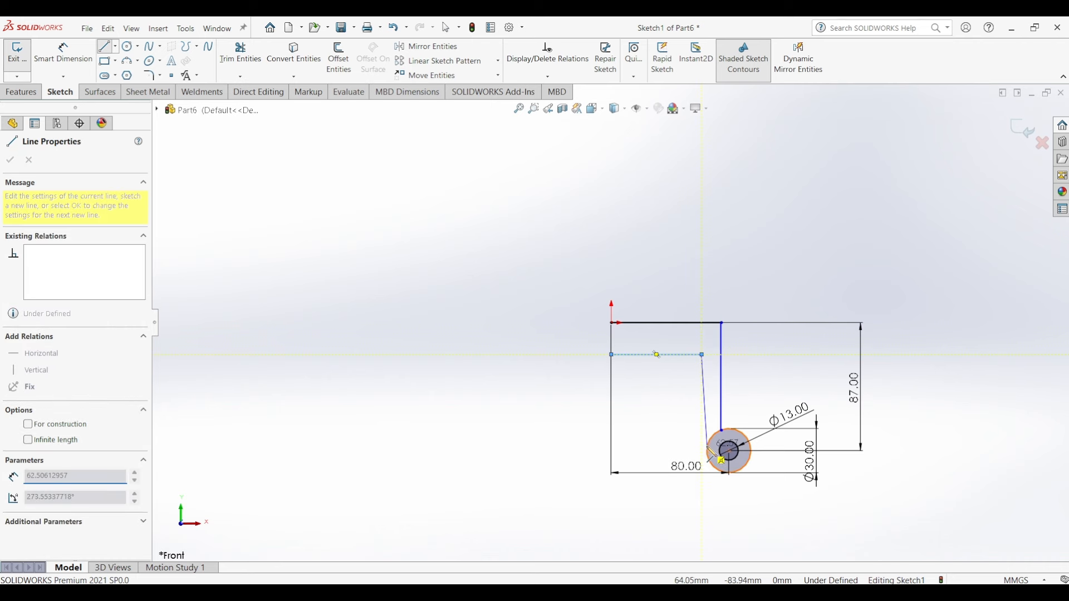
{"action": "left_click", "coordinate": [709, 443]}
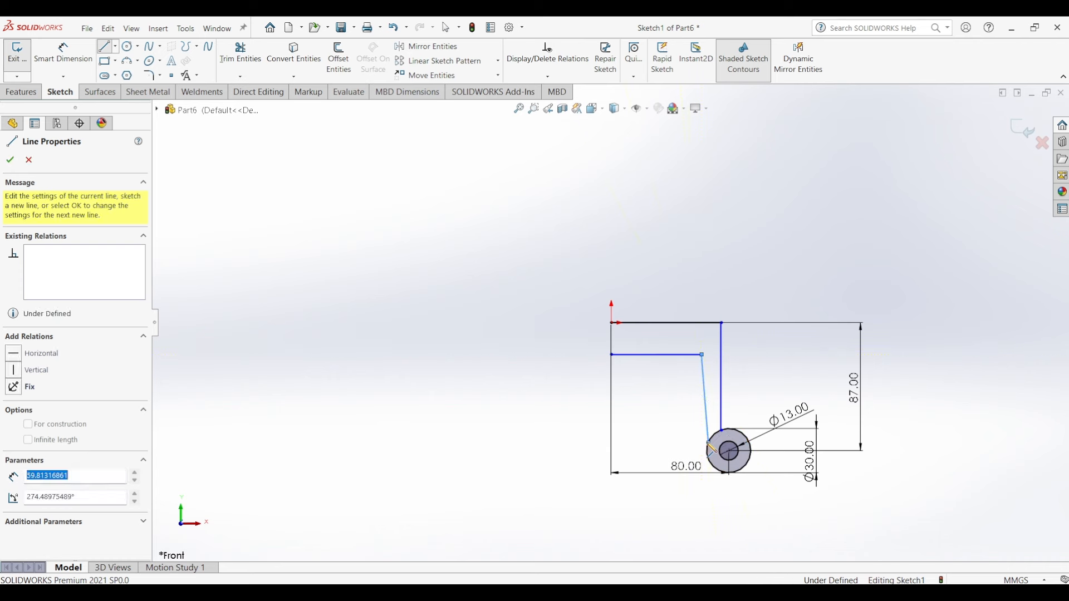
{"action": "key", "text": "Escape"}
- Make the slanted inner line tangent to the 30 mm circle and add a vertical relation to it
{"action": "scroll", "coordinate": [735, 483], "scroll_direction": "down", "scroll_amount": 4}
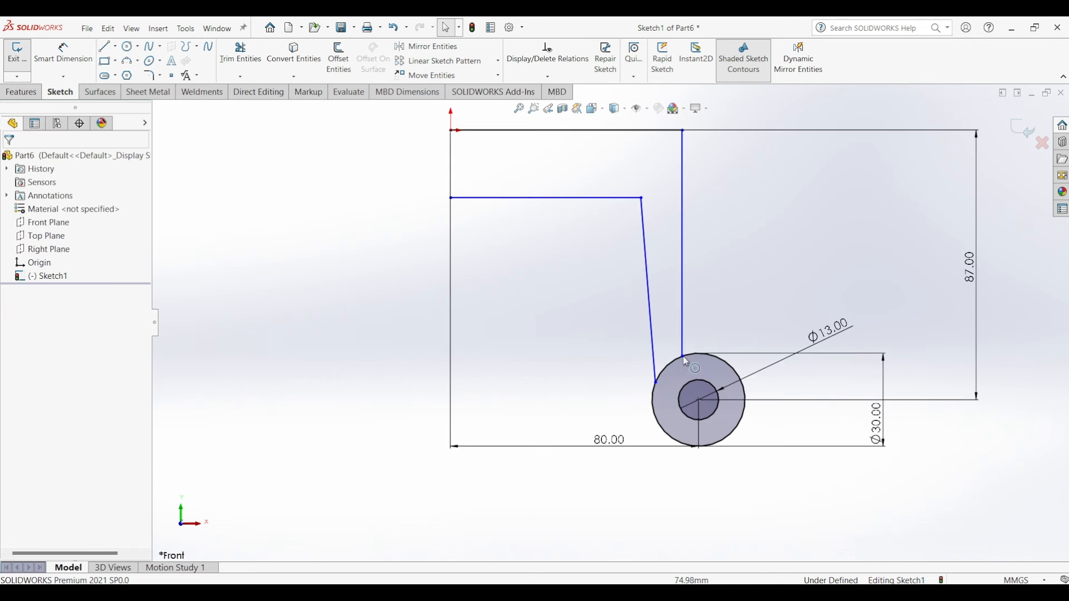
{"action": "left_click", "coordinate": [655, 332]}
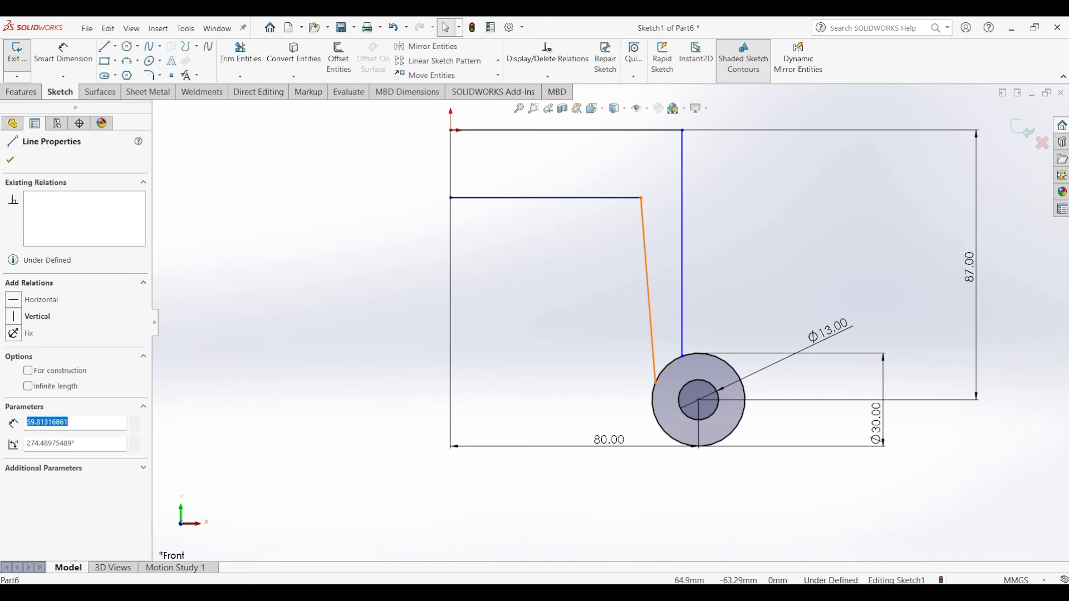
{"action": "left_click", "coordinate": [654, 415], "text": "ctrl"}
{"action": "left_click", "coordinate": [686, 365]}
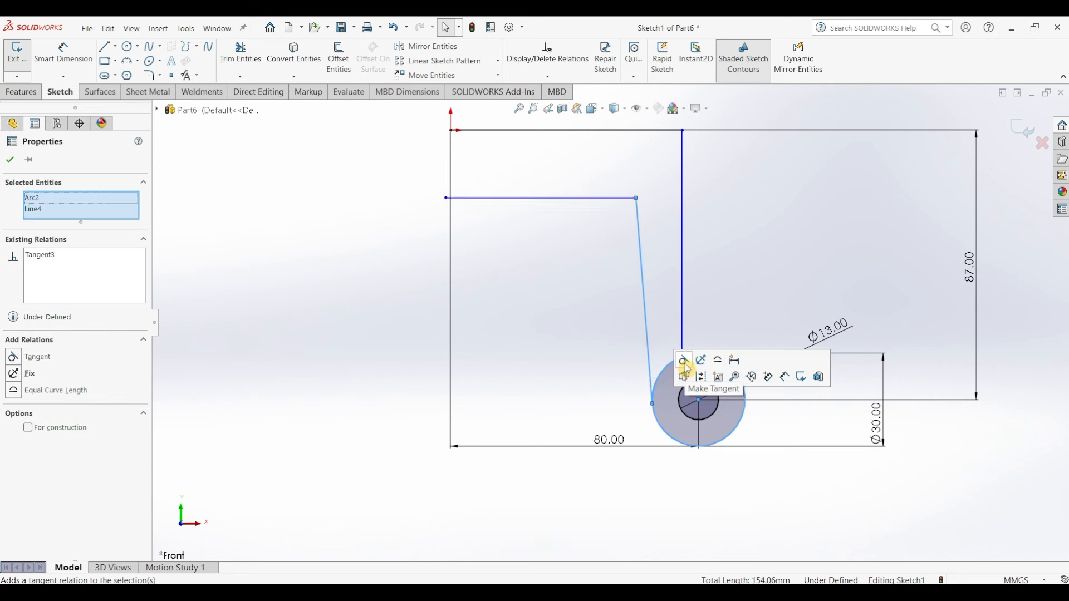
{"action": "left_click", "coordinate": [645, 312]}
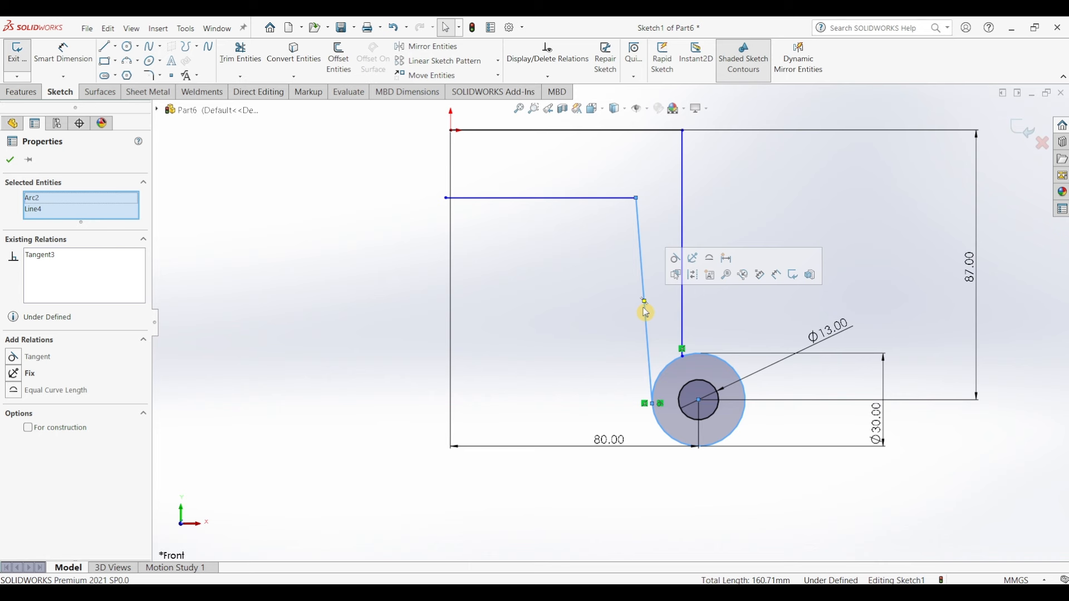
{"action": "key", "text": "Escape"}
{"action": "left_click", "coordinate": [646, 318]}
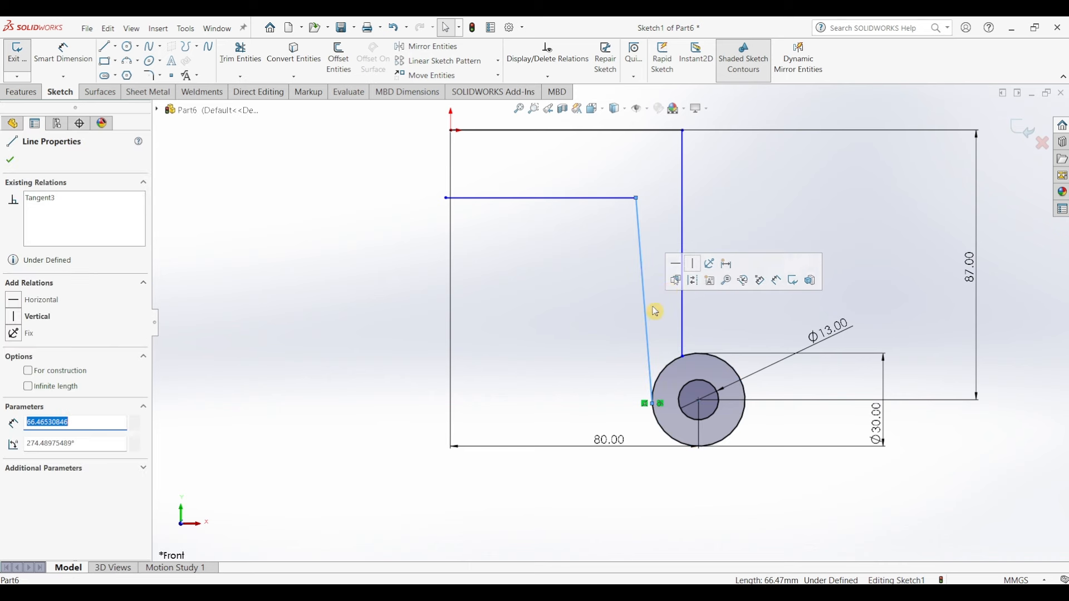
{"action": "left_click", "coordinate": [694, 271]}
{"action": "left_click", "coordinate": [573, 285]}
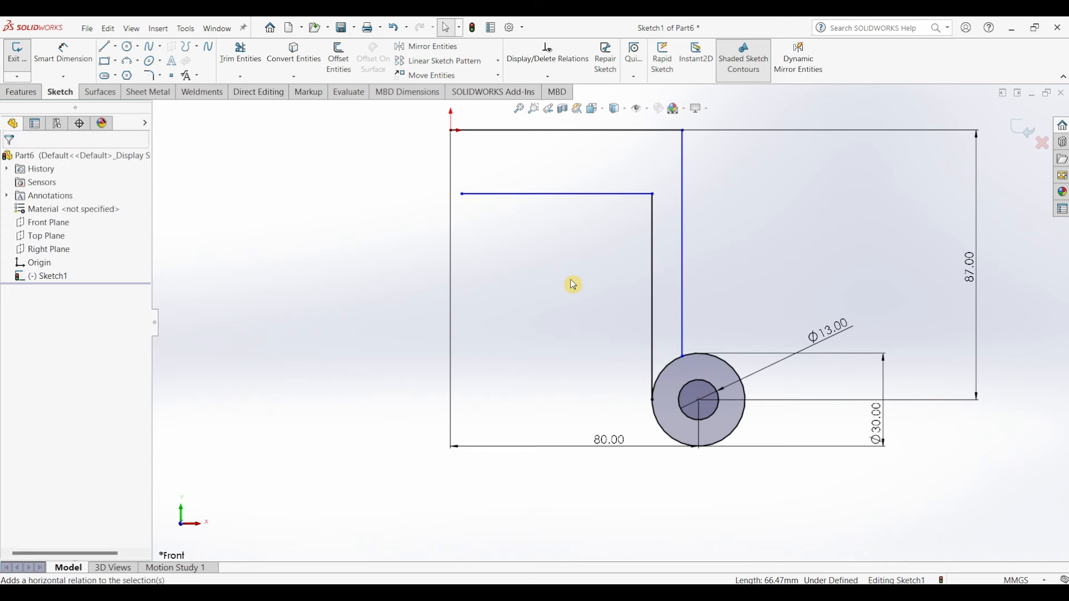
- Set the distance between the inner and outer vertical lines to 12 mm
{"action": "left_click", "coordinate": [63, 54]}
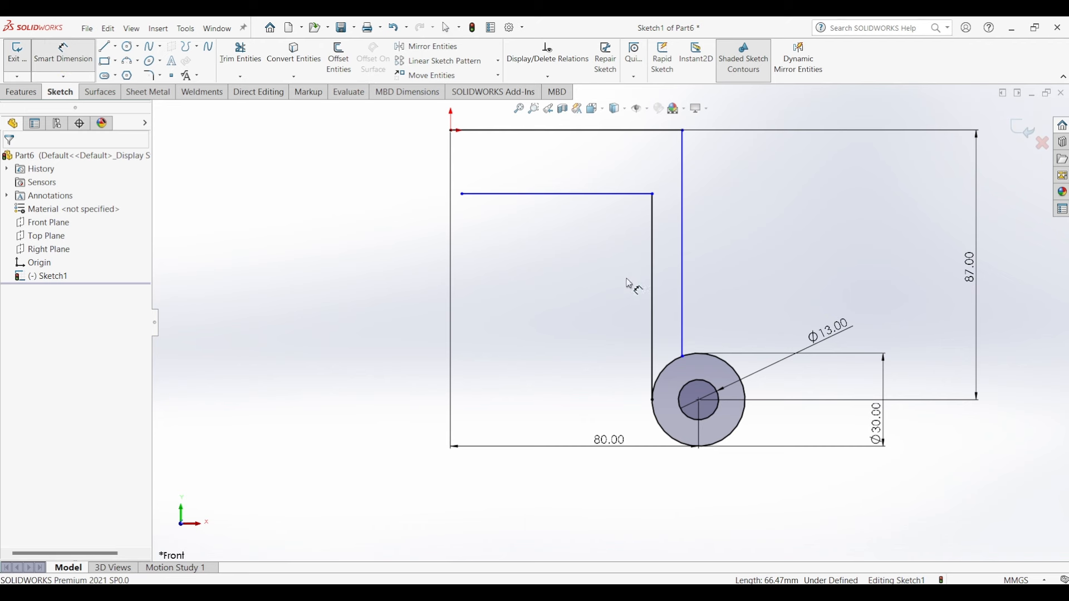
{"action": "left_click", "coordinate": [655, 287]}
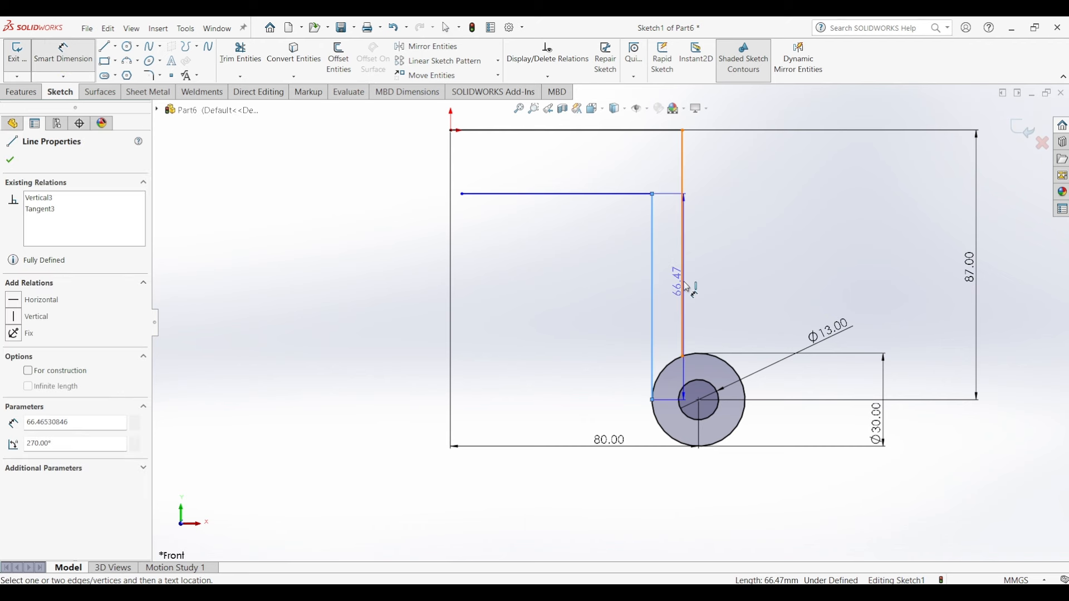
{"action": "left_click", "coordinate": [682, 278]}
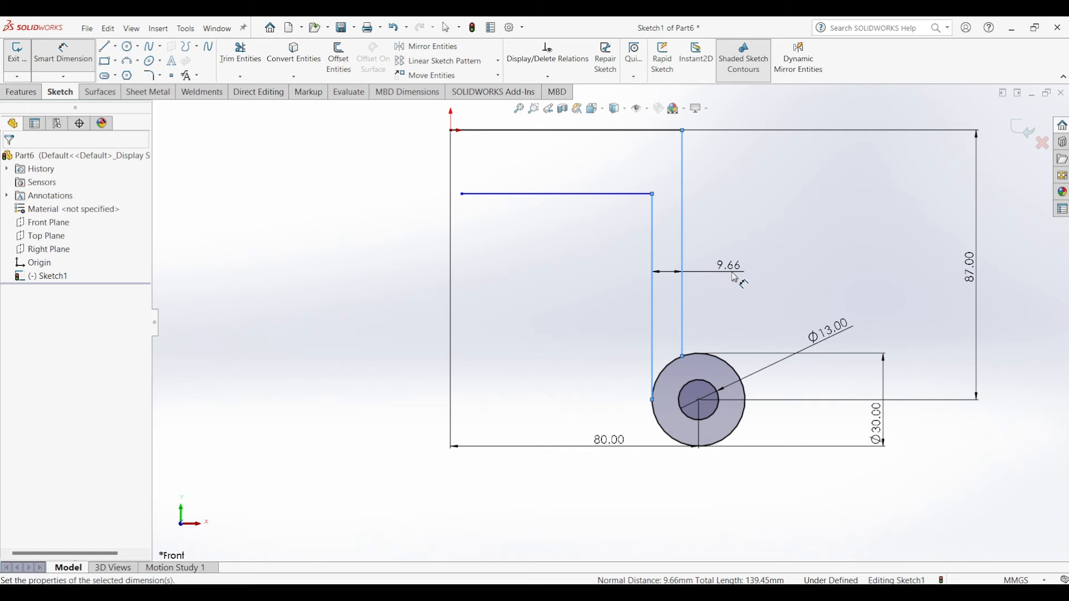
{"action": "left_click", "coordinate": [734, 277]}
{"action": "type", "text": "12"}
{"action": "key", "text": "Return"}
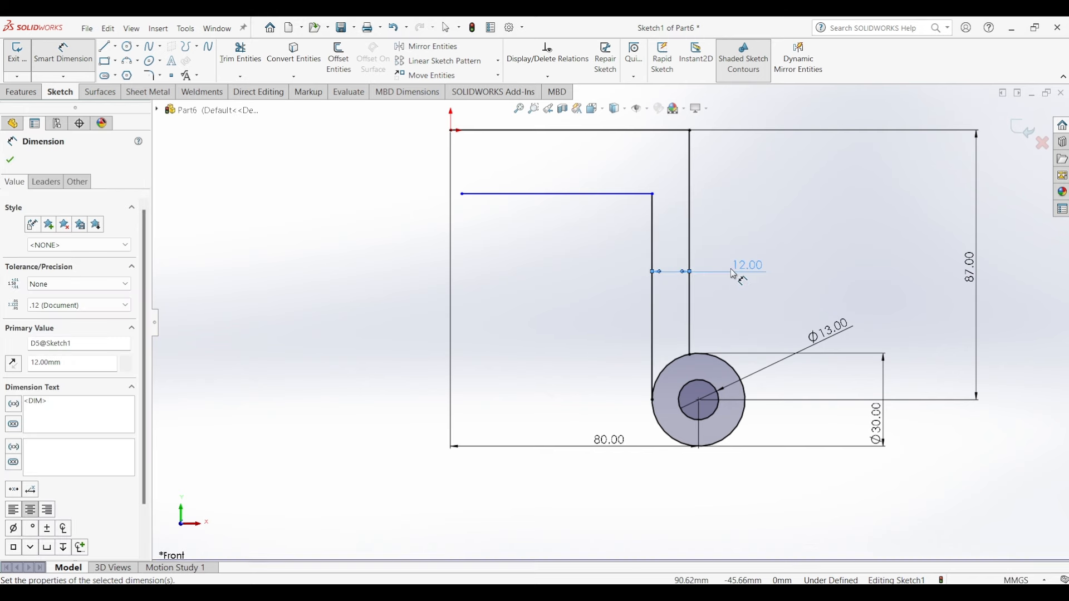
- Set the distance between the upper and lower horizontal lines to 12 mm
{"action": "left_click", "coordinate": [580, 215]}
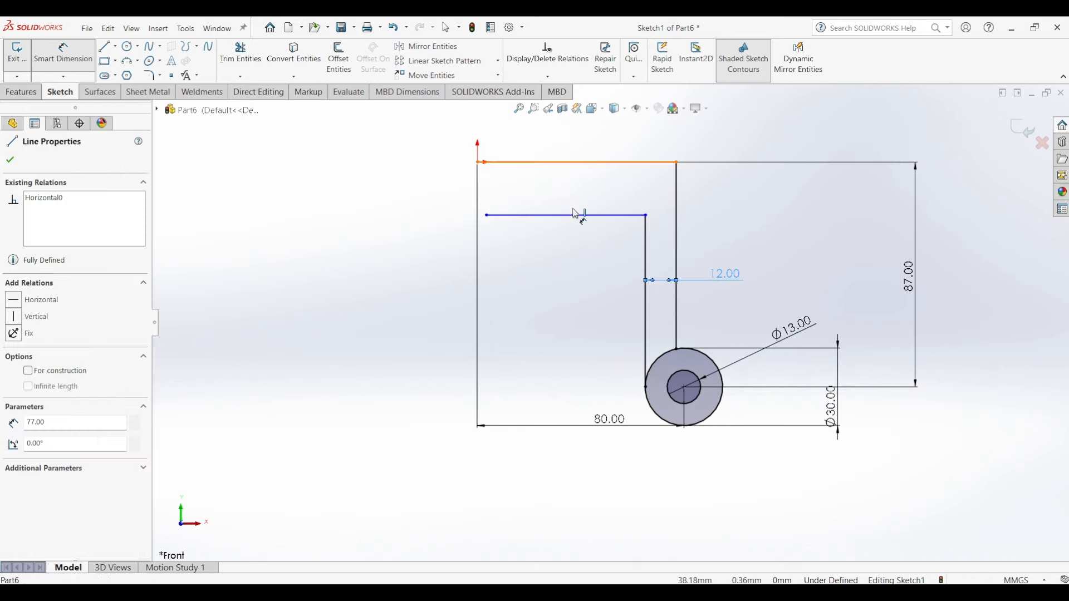
{"action": "left_click", "coordinate": [572, 162]}
{"action": "left_click", "coordinate": [434, 192]}
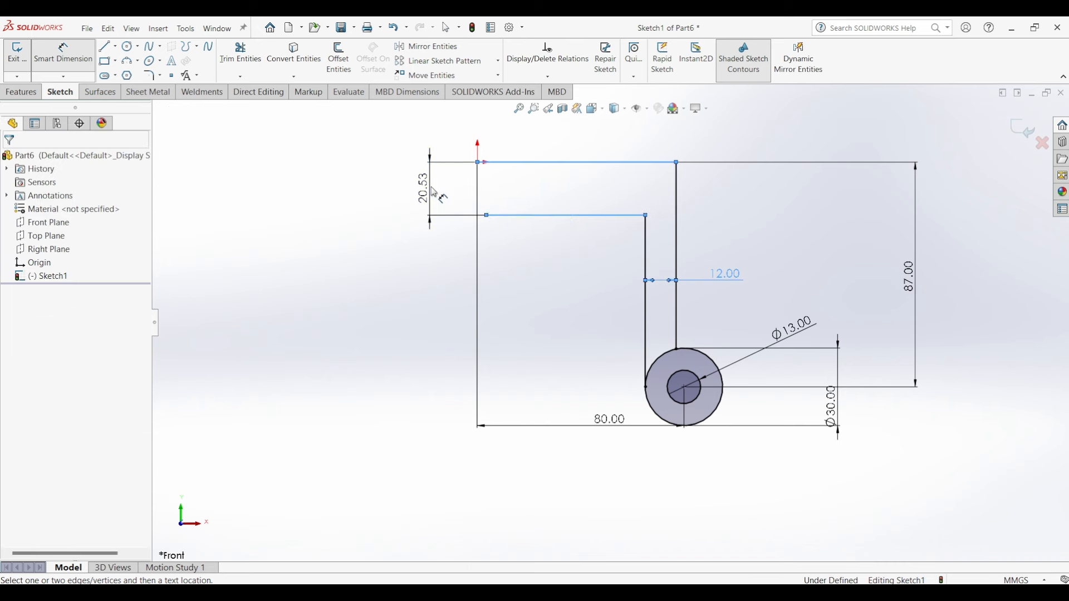
{"action": "type", "text": "12"}
{"action": "key", "text": "Return"}
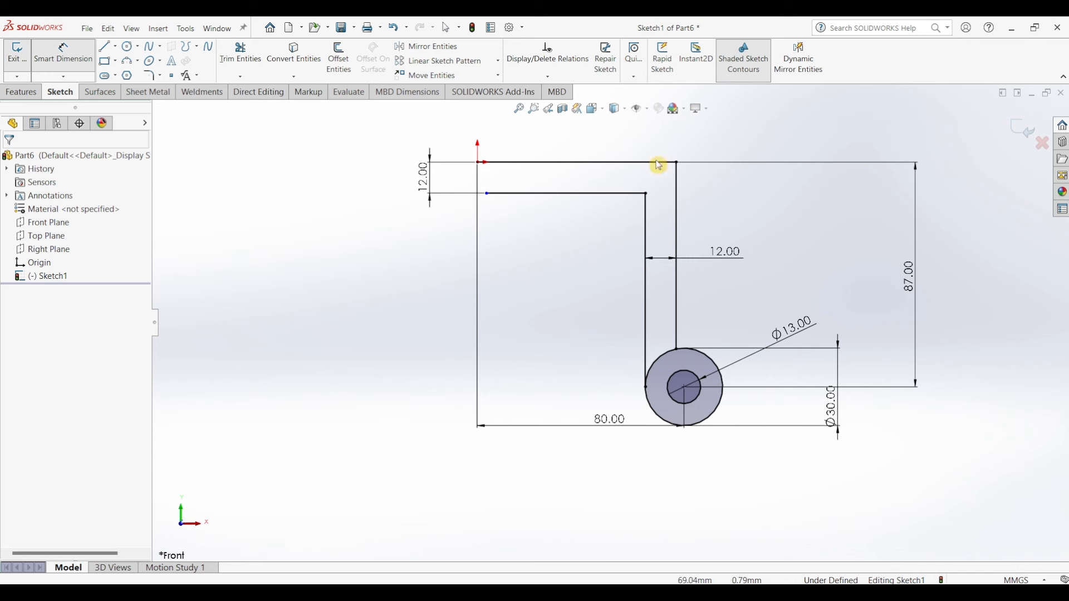
{"action": "key", "text": "Escape"}
- Round the outer corner of the profile with an 18 mm sketch fillet and the inner corner with a 6 mm one
{"action": "left_click", "coordinate": [63, 53]}
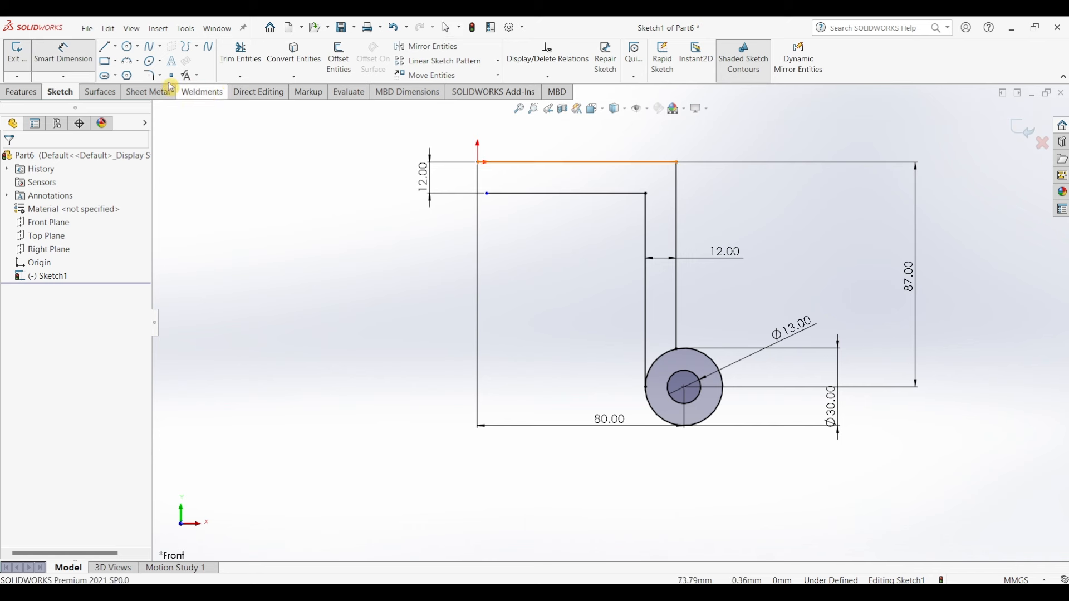
{"action": "left_click", "coordinate": [153, 75]}
{"action": "left_click", "coordinate": [680, 163]}
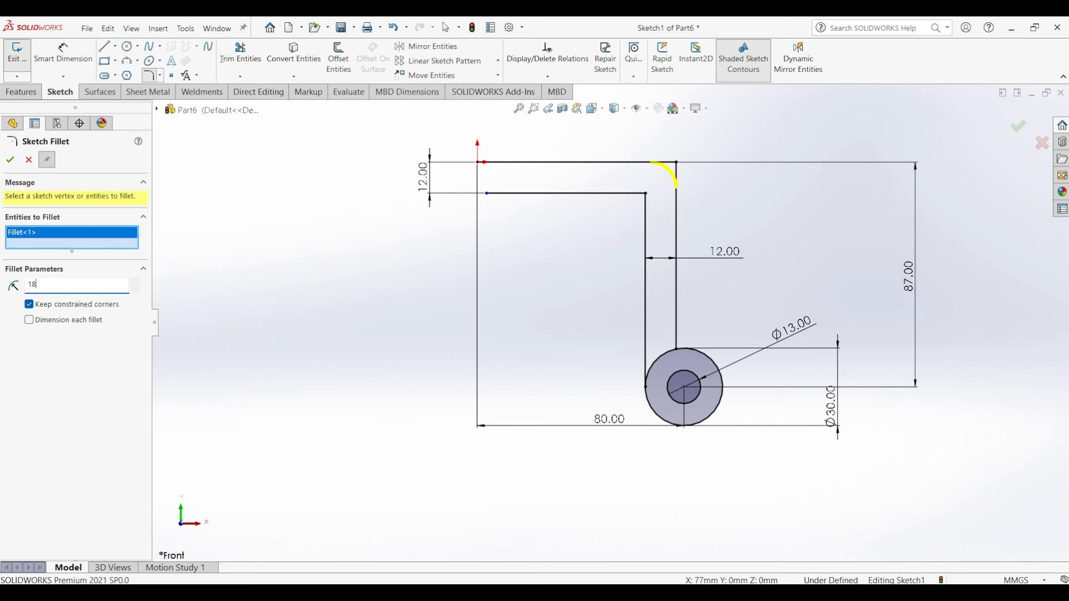
{"action": "left_click", "coordinate": [10, 160]}
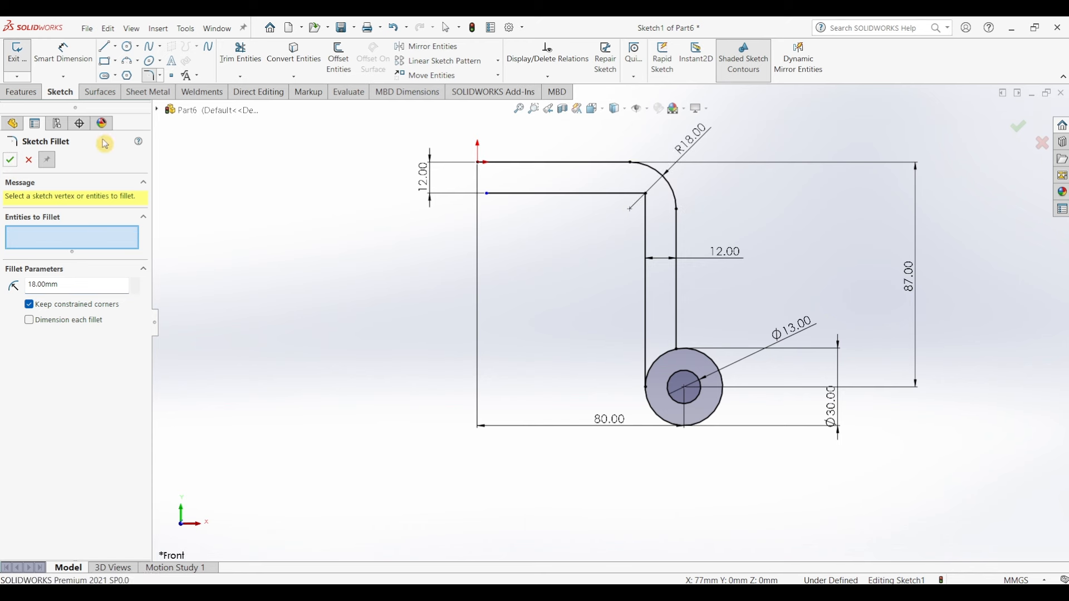
{"action": "double_click", "coordinate": [85, 285]}
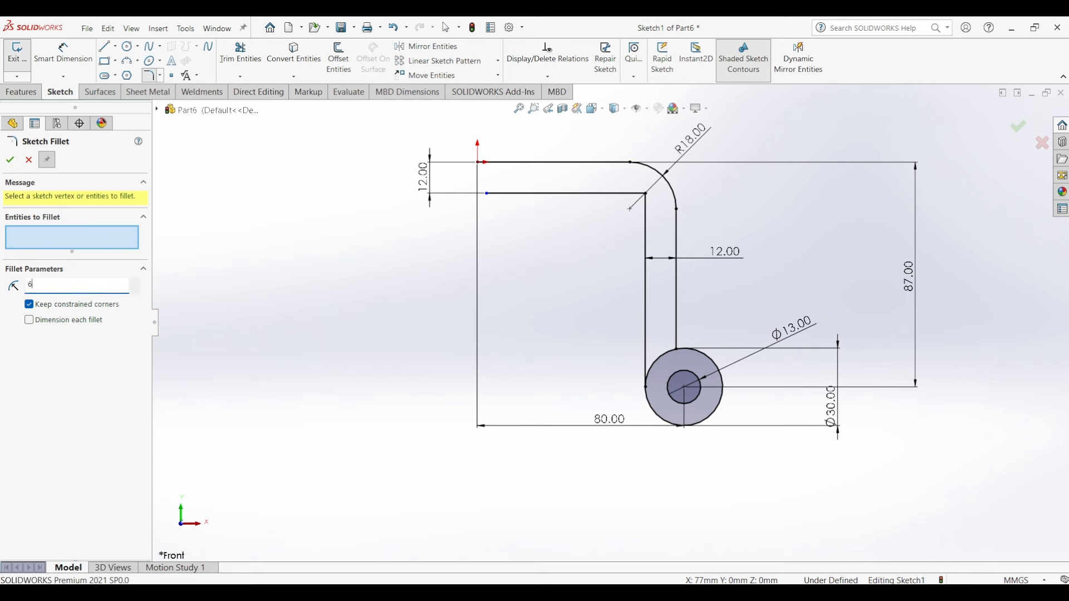
{"action": "left_click", "coordinate": [645, 195]}
{"action": "left_click", "coordinate": [10, 163]}
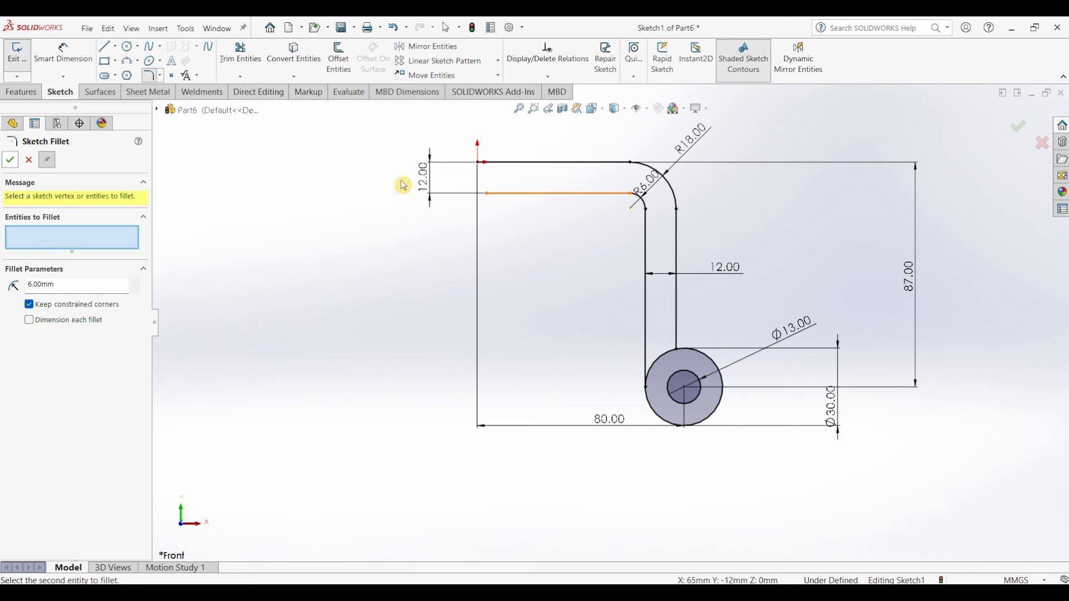
{"action": "key", "text": "Escape"}
- Align the free endpoint of the lower horizontal line vertically with the origin
{"action": "left_click", "coordinate": [488, 195]}
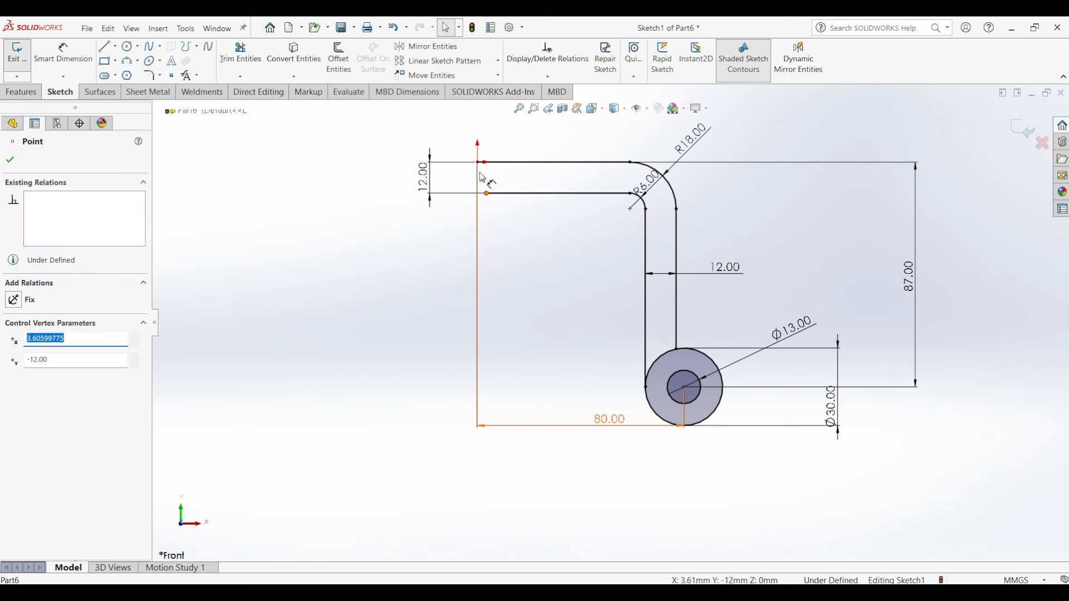
{"action": "left_click", "coordinate": [479, 164], "text": "ctrl"}
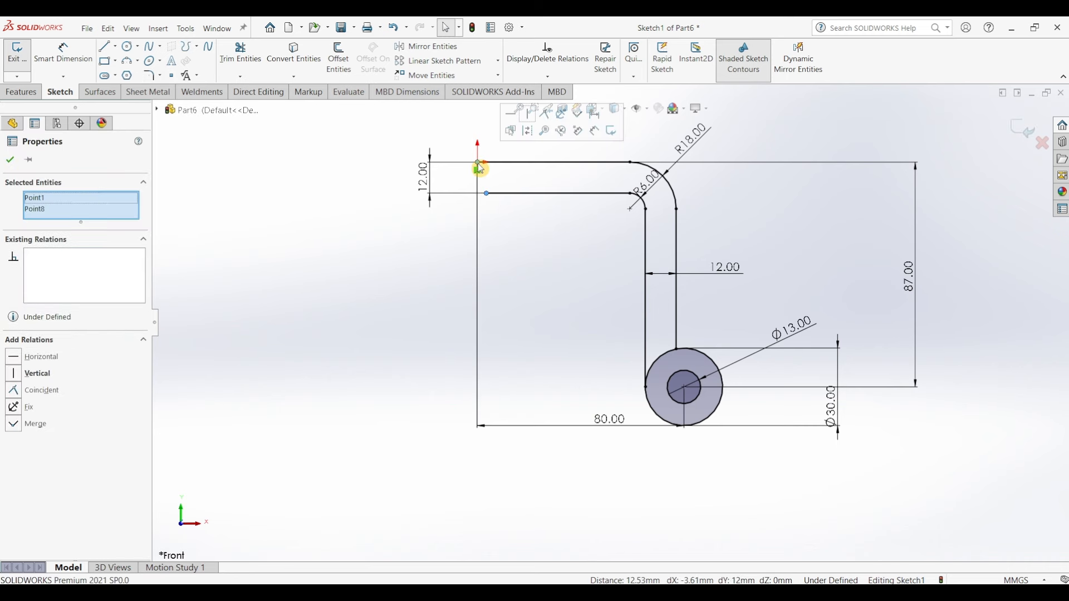
{"action": "left_click", "coordinate": [528, 117]}
{"action": "left_click", "coordinate": [440, 294]}
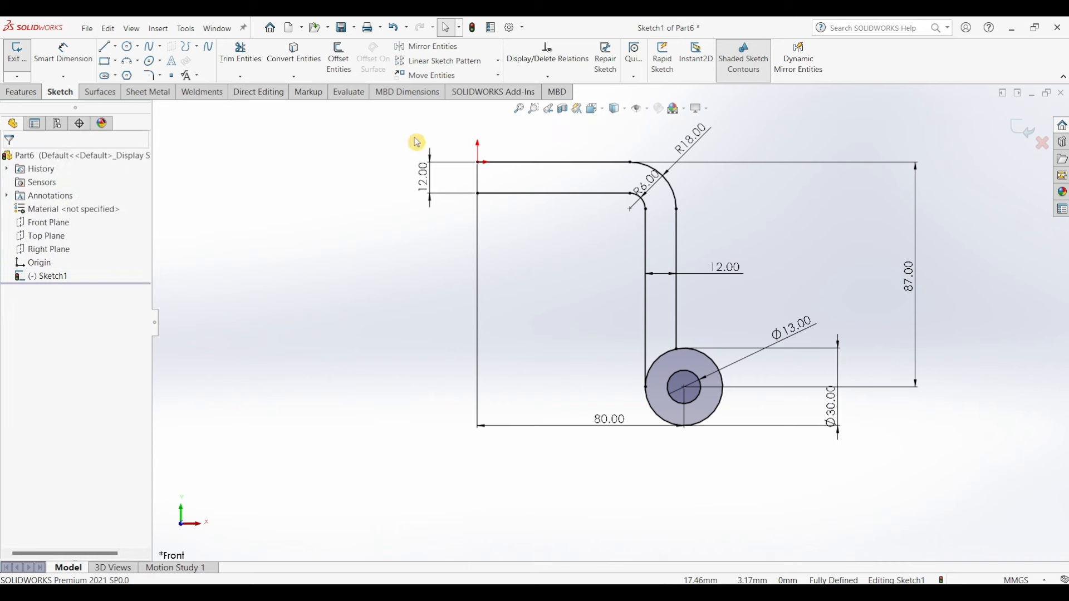
- Check the left arm's shape and dimensions in the Part143 PDF drawing and return to SOLIDWORKS
{"action": "scroll", "coordinate": [442, 296], "scroll_direction": "up", "scroll_amount": 3}
{"action": "scroll", "coordinate": [334, 192], "scroll_direction": "down", "scroll_amount": 2}
{"action": "scroll", "coordinate": [603, 447], "scroll_direction": "up", "scroll_amount": 1}
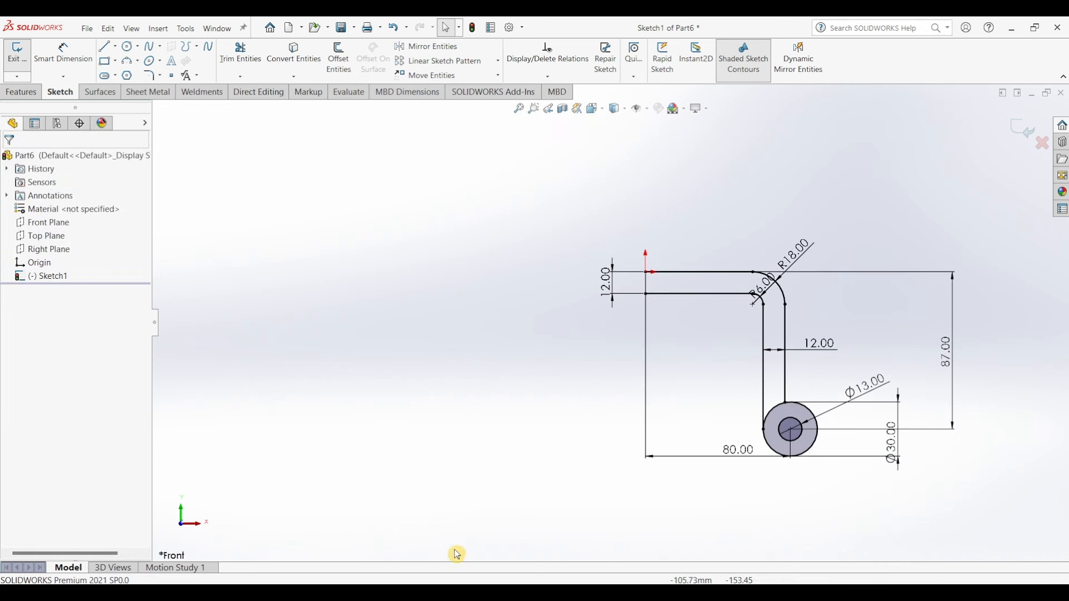
{"action": "left_click", "coordinate": [418, 592]}
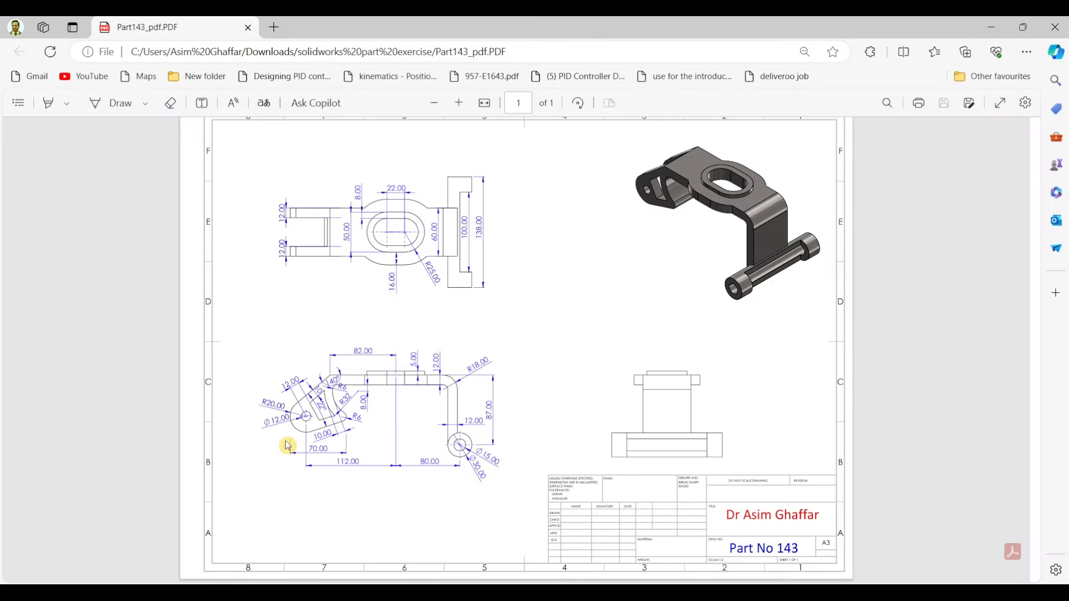
{"action": "left_click", "coordinate": [992, 27]}
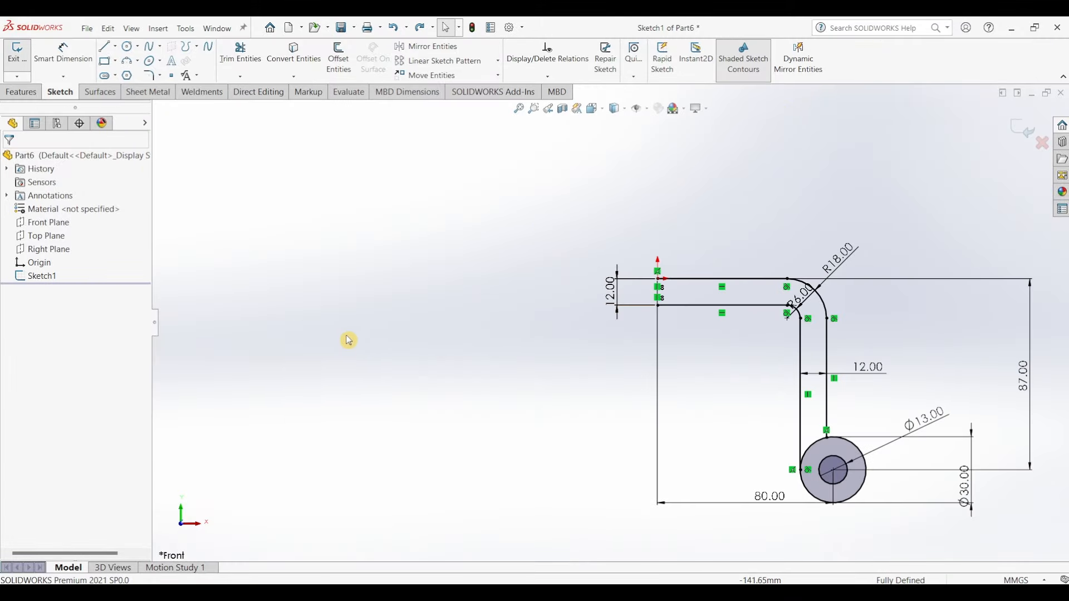
- Sketch a horizontal line about 112 mm long leftward from the origin, continued by a line about 76 mm long sloping down to the left
{"action": "left_click", "coordinate": [105, 46]}
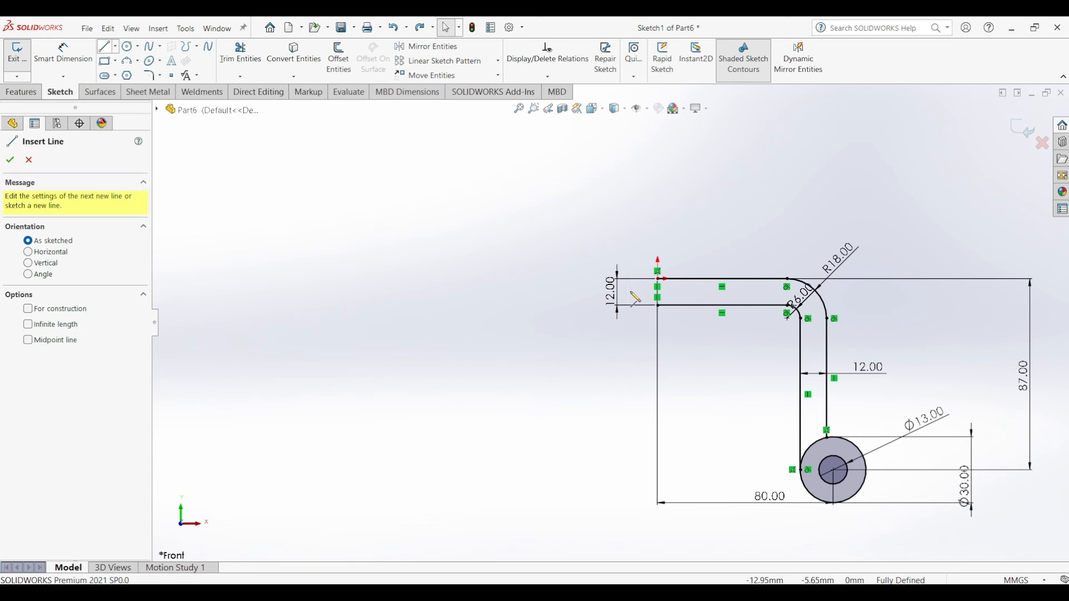
{"action": "left_click", "coordinate": [658, 279]}
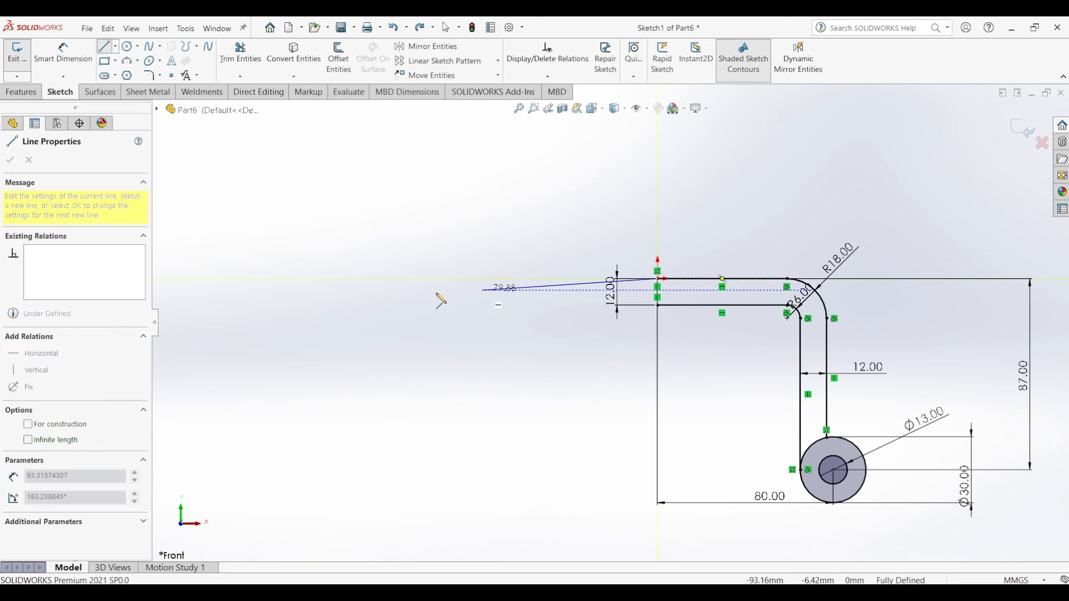
{"action": "left_click", "coordinate": [411, 279]}
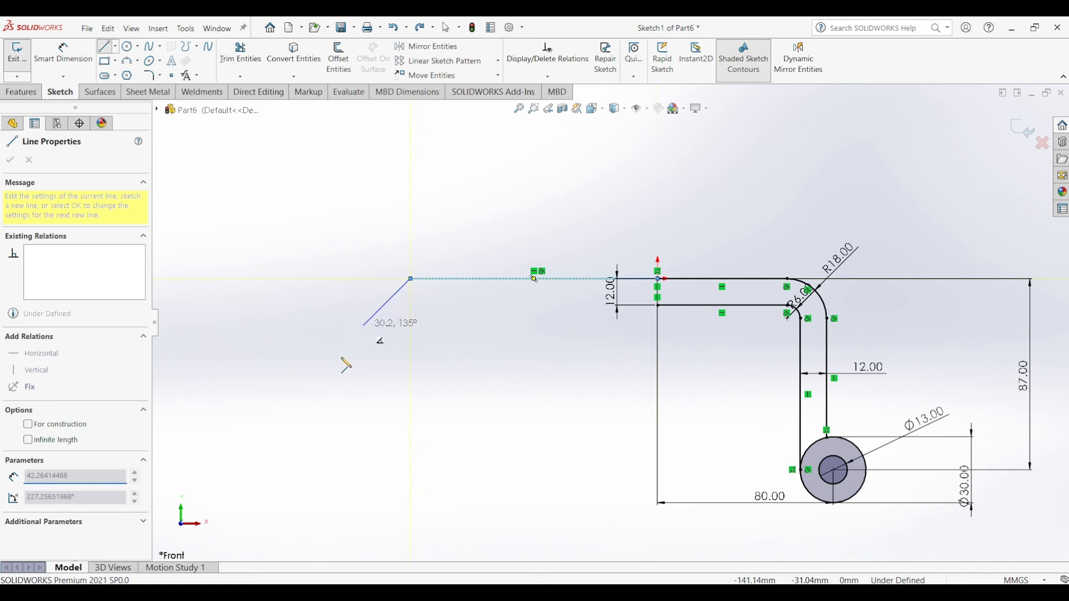
{"action": "left_click", "coordinate": [293, 393]}
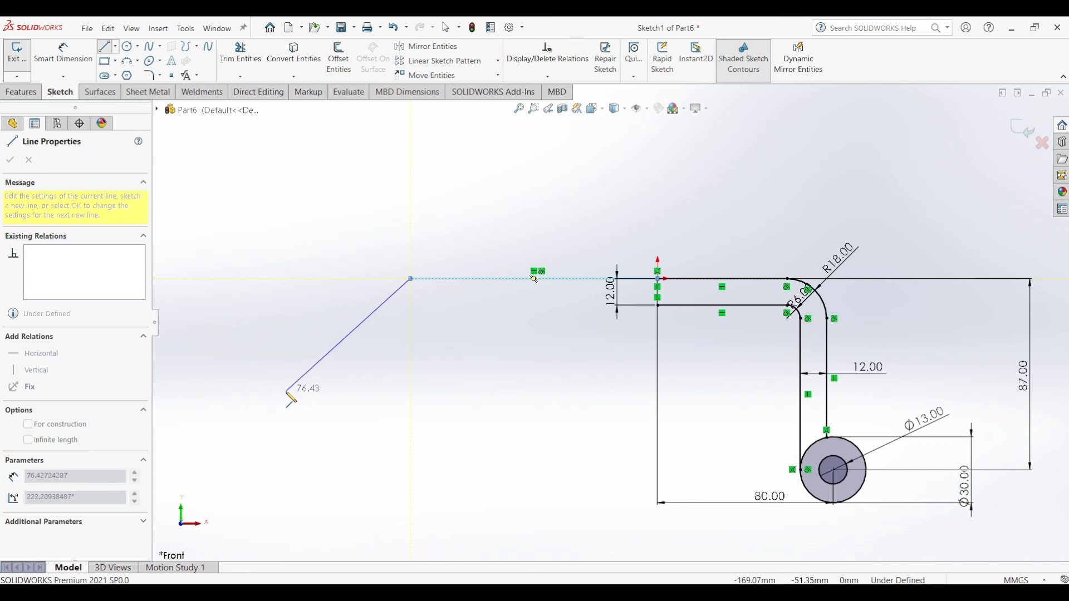
{"action": "left_click", "coordinate": [286, 391]}
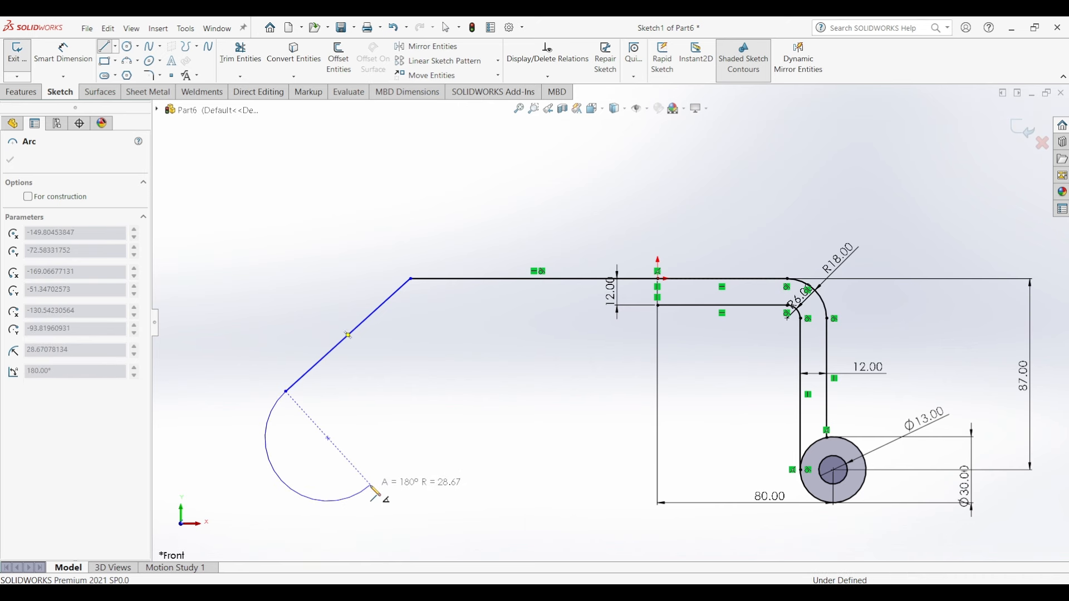
- Continue the outline with a tangent 180° arc about 29 mm in radius and a line about 72 mm long sloping back up to the right
{"action": "left_click", "coordinate": [371, 485]}
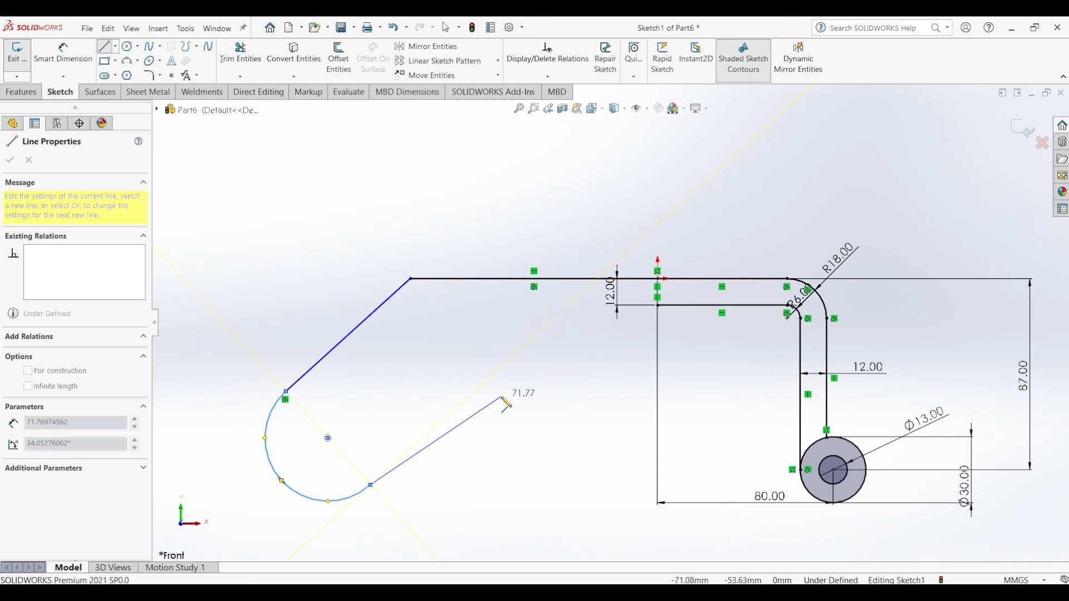
{"action": "left_click", "coordinate": [501, 398]}
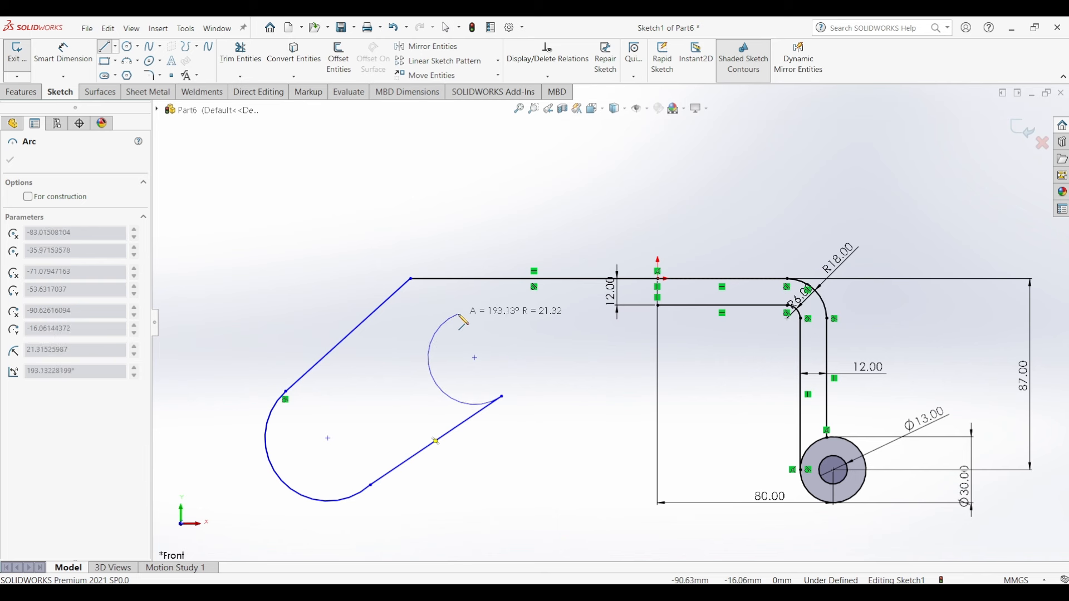
{"action": "key", "text": "Escape"}
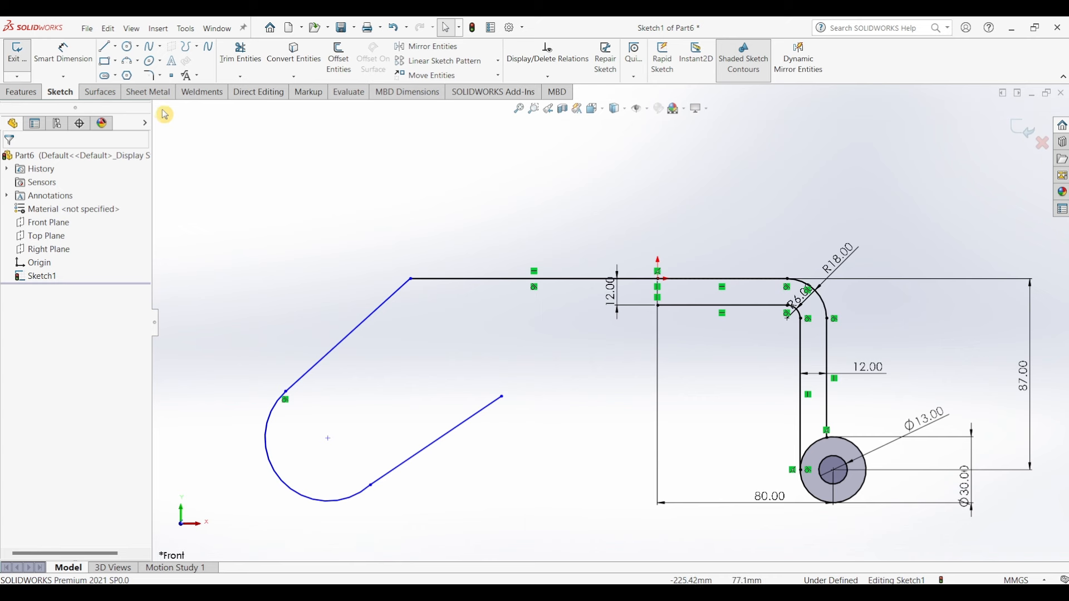
- Sketch a three-point arc about 96 mm in radius from the lower sloping line's free end up to the height of the lower horizontal line
{"action": "left_click", "coordinate": [128, 61]}
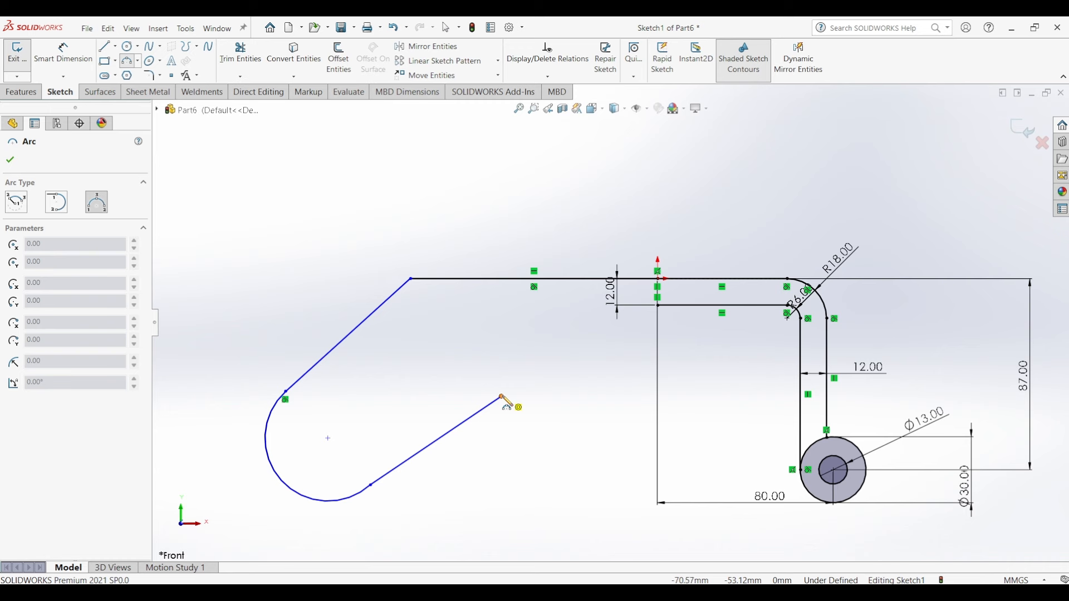
{"action": "left_click", "coordinate": [501, 397]}
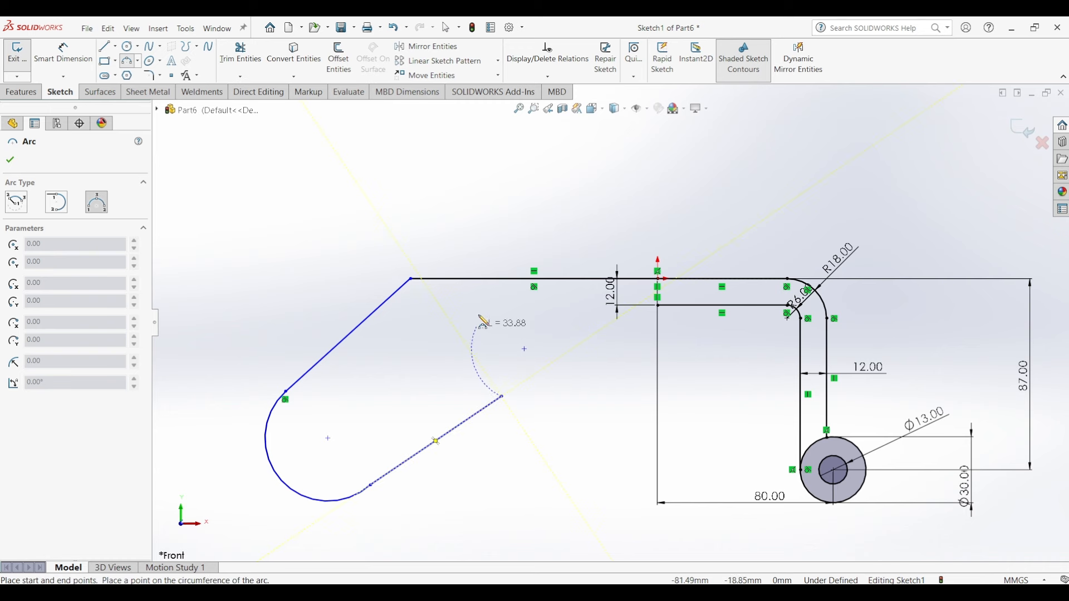
{"action": "left_click", "coordinate": [480, 305]}
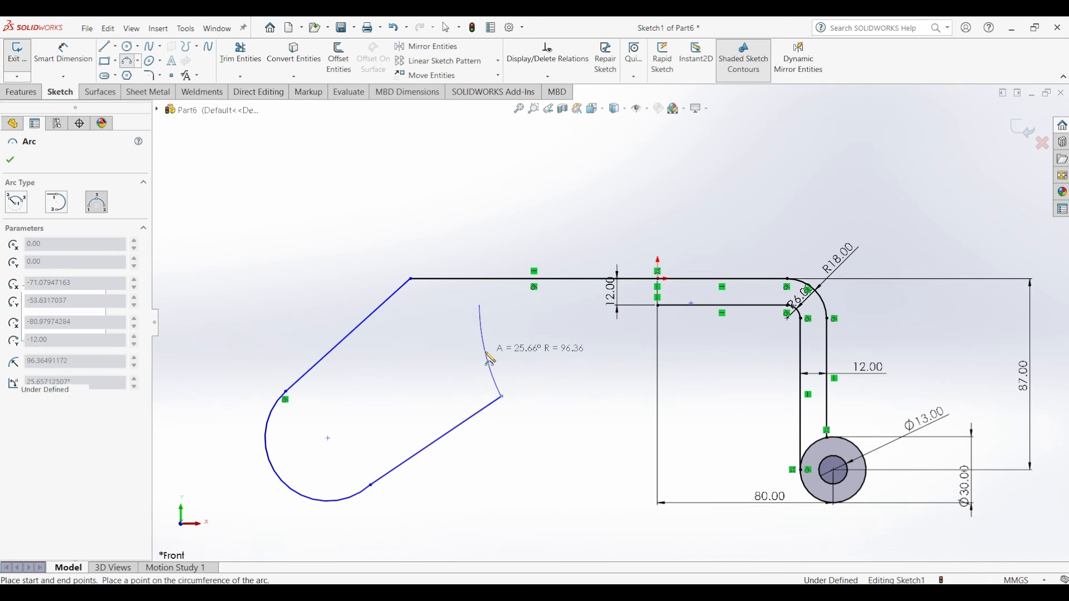
{"action": "left_click", "coordinate": [489, 359]}
{"action": "key", "text": "Escape"}
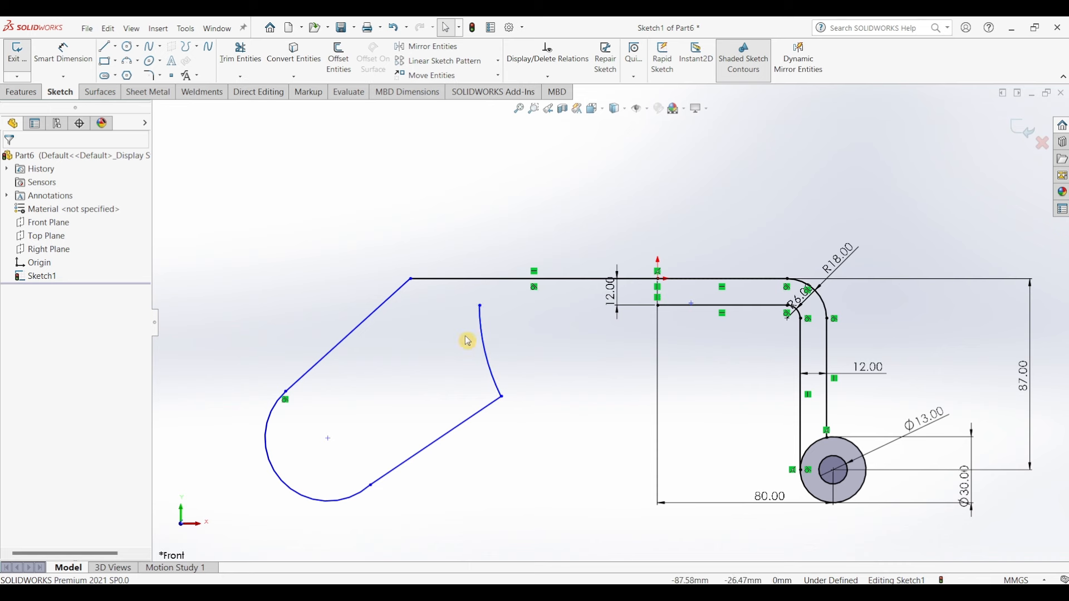
- Close the left arm outline with a horizontal line from the lower horizontal line's free endpoint to the upper end of the arc
{"action": "left_click", "coordinate": [105, 49]}
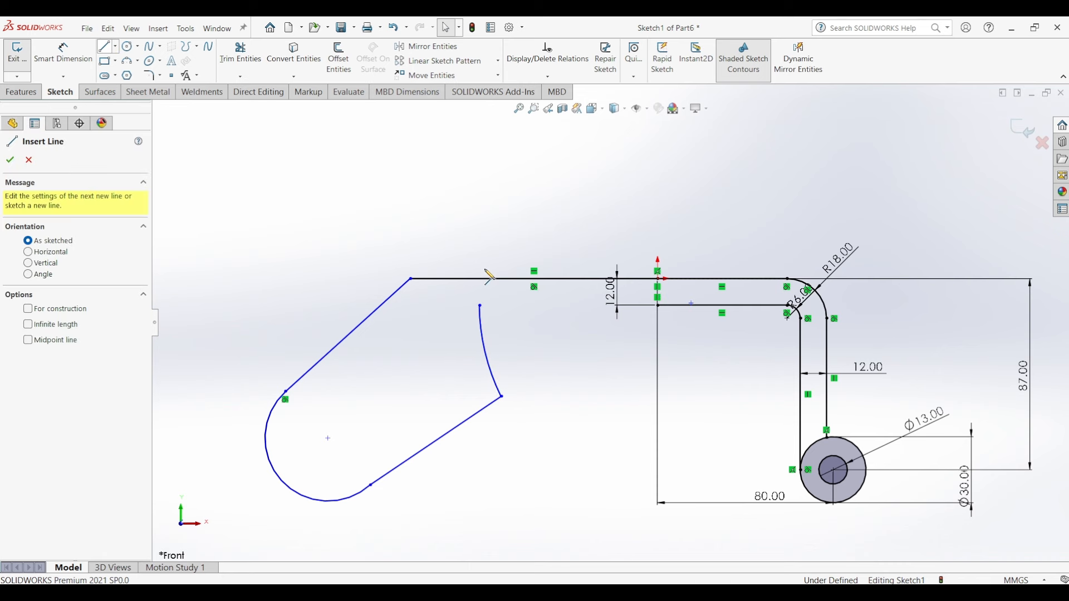
{"action": "left_click", "coordinate": [657, 305]}
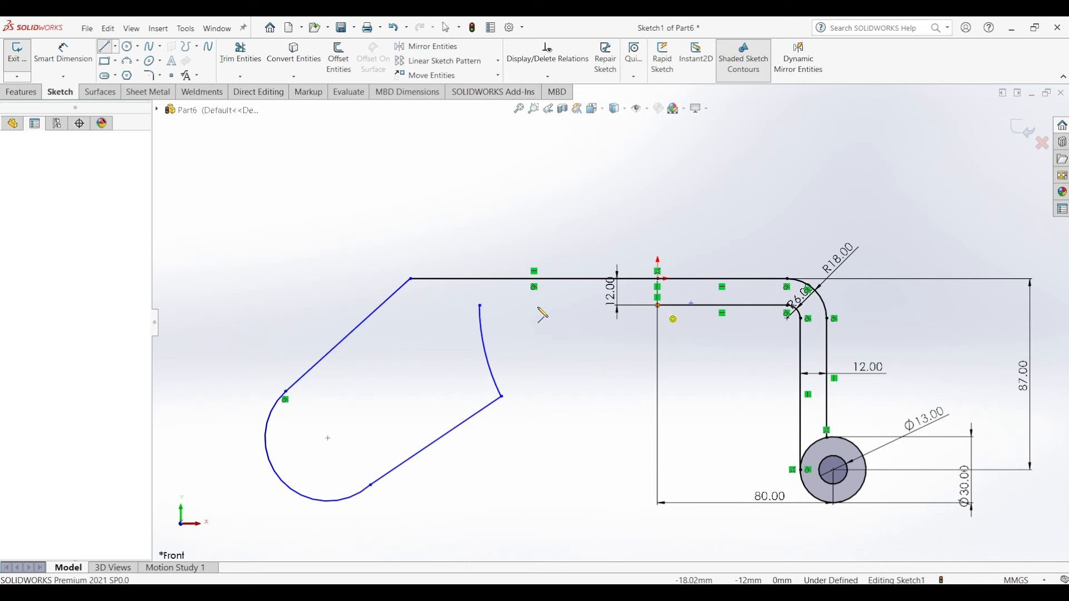
{"action": "left_click", "coordinate": [480, 305]}
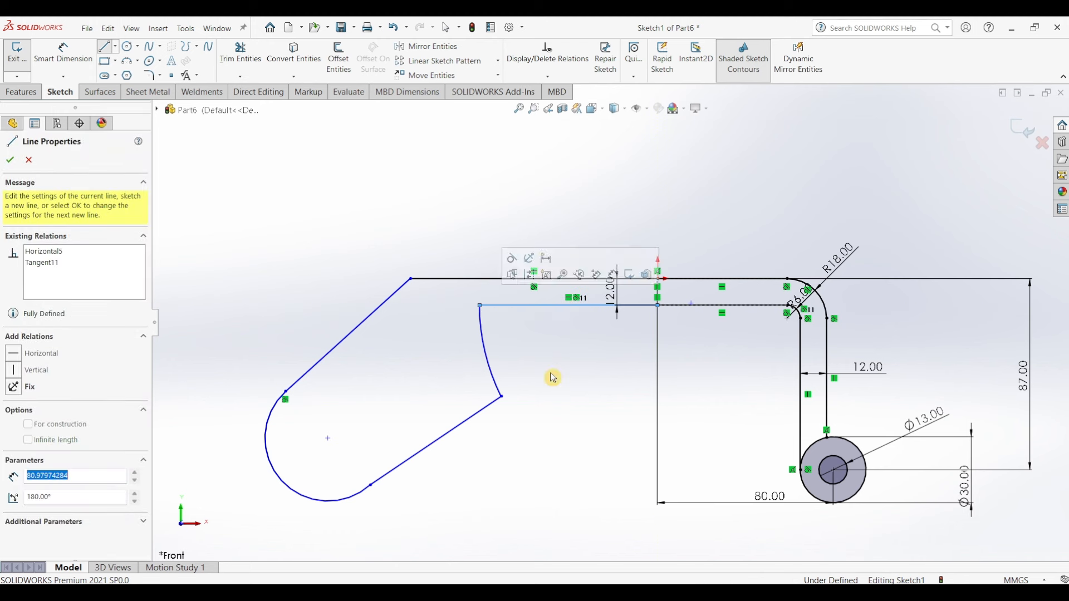
{"action": "key", "text": "Escape"}
{"action": "key", "text": "Escape"}
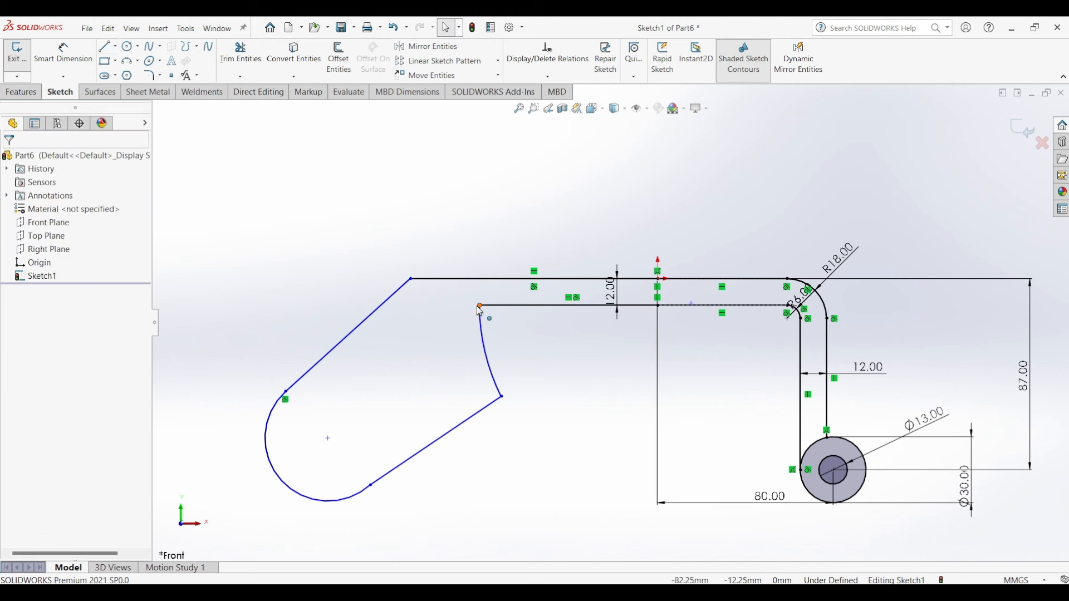
- Reshape the inner arc by moving its endpoints and make the lower sloping line tangent to the rounded end of the arm
{"action": "left_click_drag", "start_coordinate": [480, 309], "coordinate": [488, 362]}
{"action": "mouse_move", "coordinate": [501, 396]}
{"action": "left_mouse_down"}
{"action": "mouse_move", "coordinate": [533, 419]}
{"action": "mouse_move", "coordinate": [501, 391]}
{"action": "left_mouse_up"}
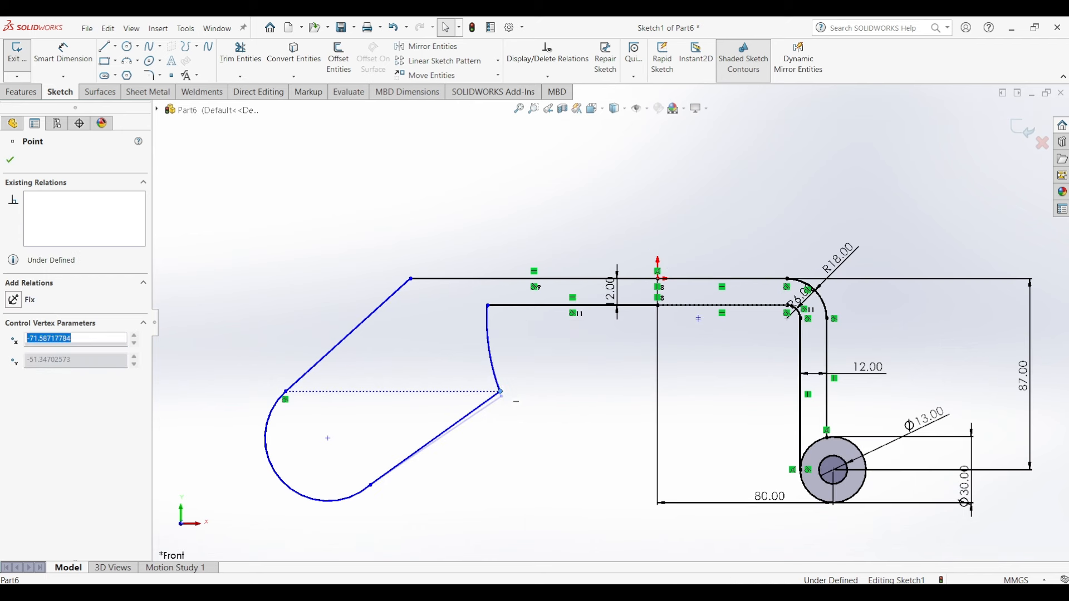
{"action": "left_click", "coordinate": [699, 323]}
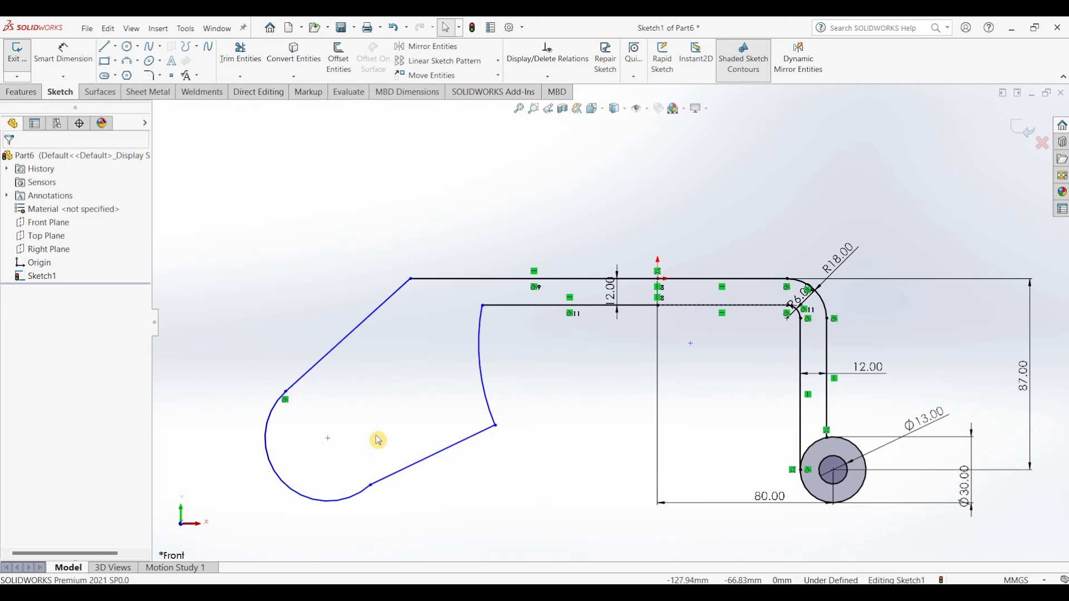
{"action": "left_click", "coordinate": [371, 487]}
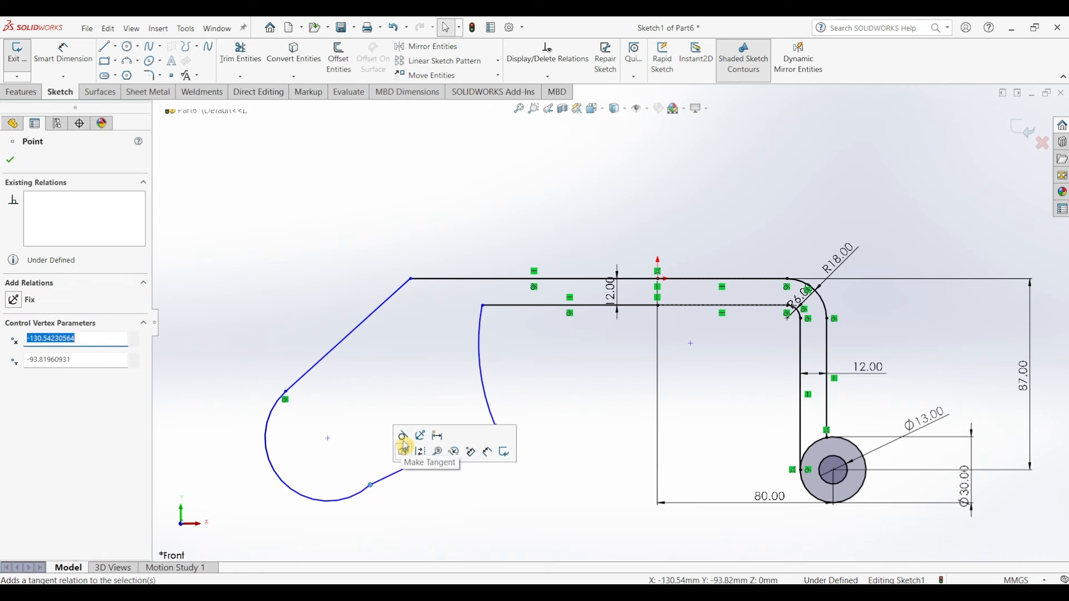
{"action": "left_click", "coordinate": [229, 243]}
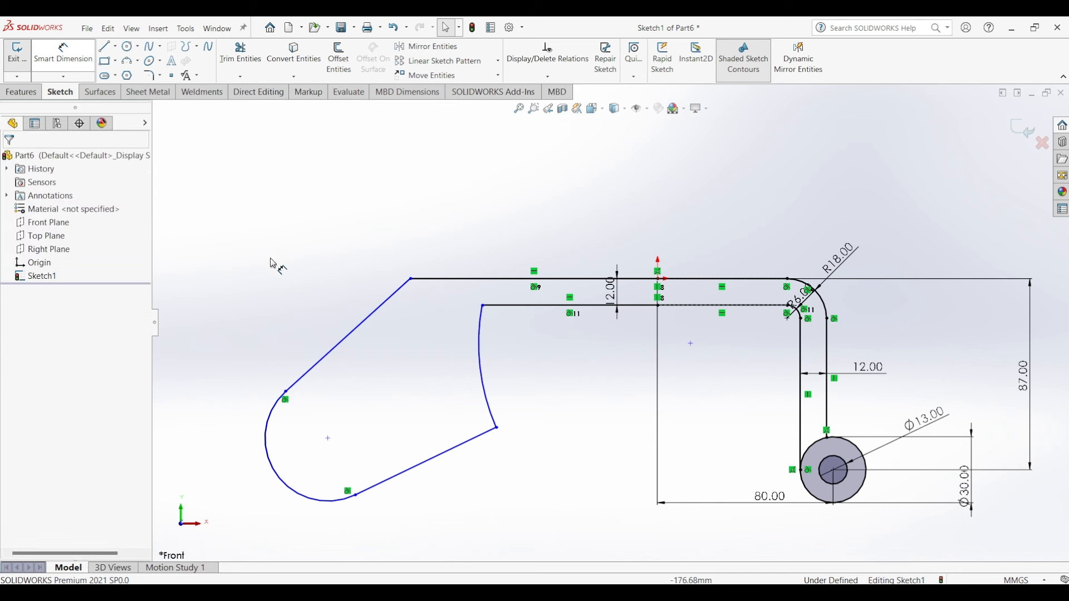
- Set the radius of the arm's rounded end to 20 mm
{"action": "left_click", "coordinate": [268, 448]}
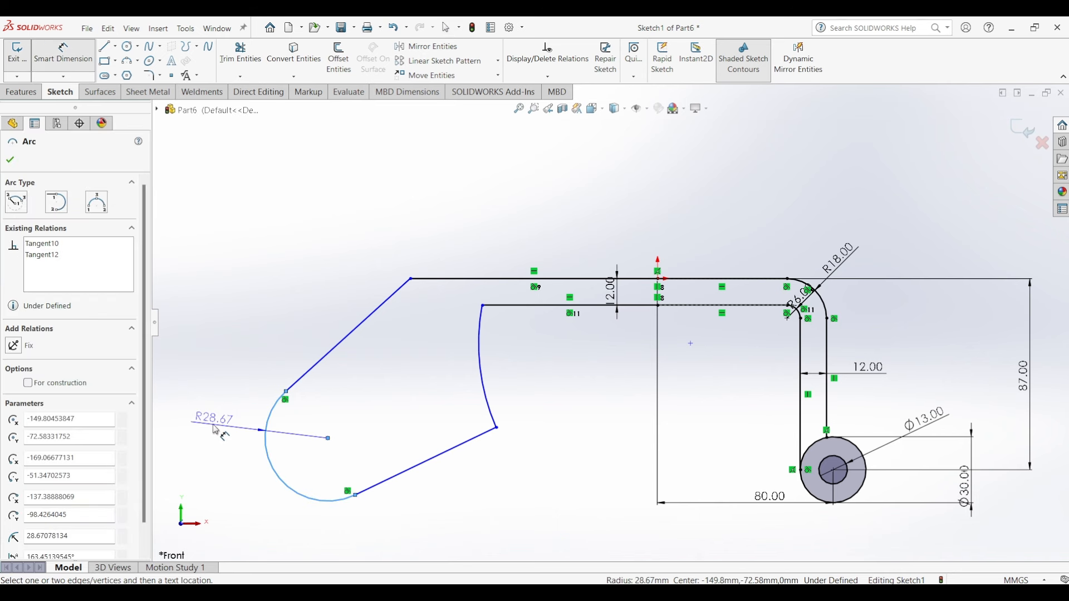
{"action": "left_click", "coordinate": [239, 423]}
{"action": "type", "text": "20"}
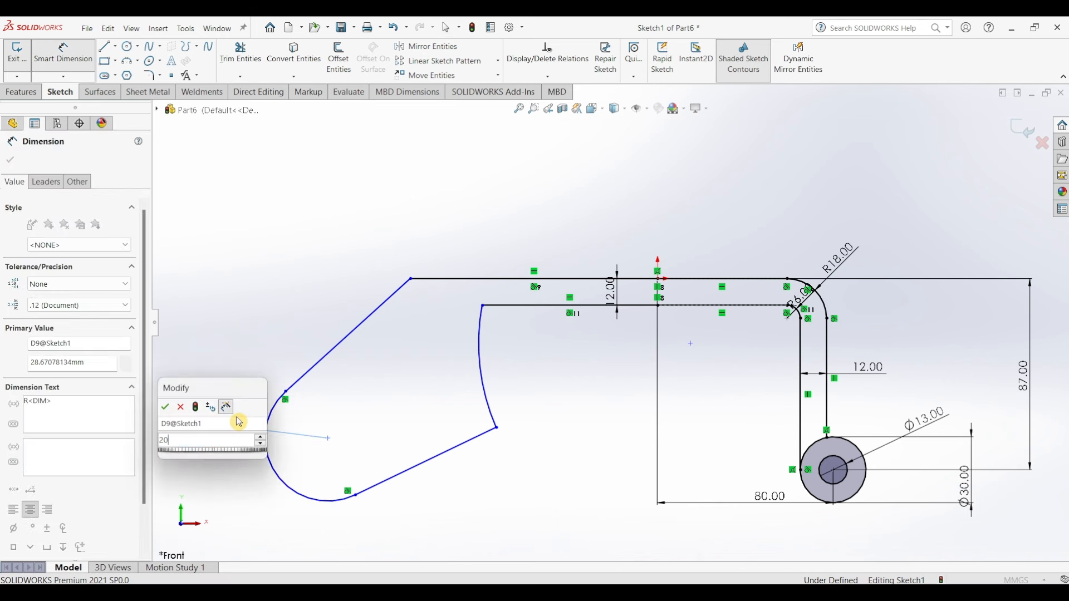
{"action": "key", "text": "Return"}
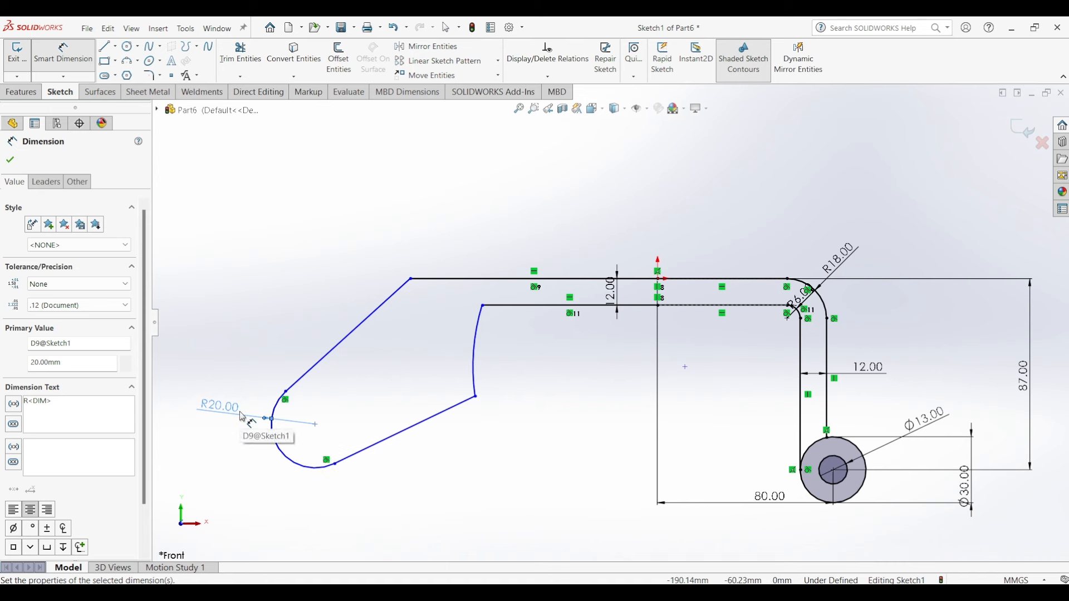
- Set the horizontal distance from the origin to the arm's upper corner point to 82 mm
{"action": "left_click", "coordinate": [411, 278]}
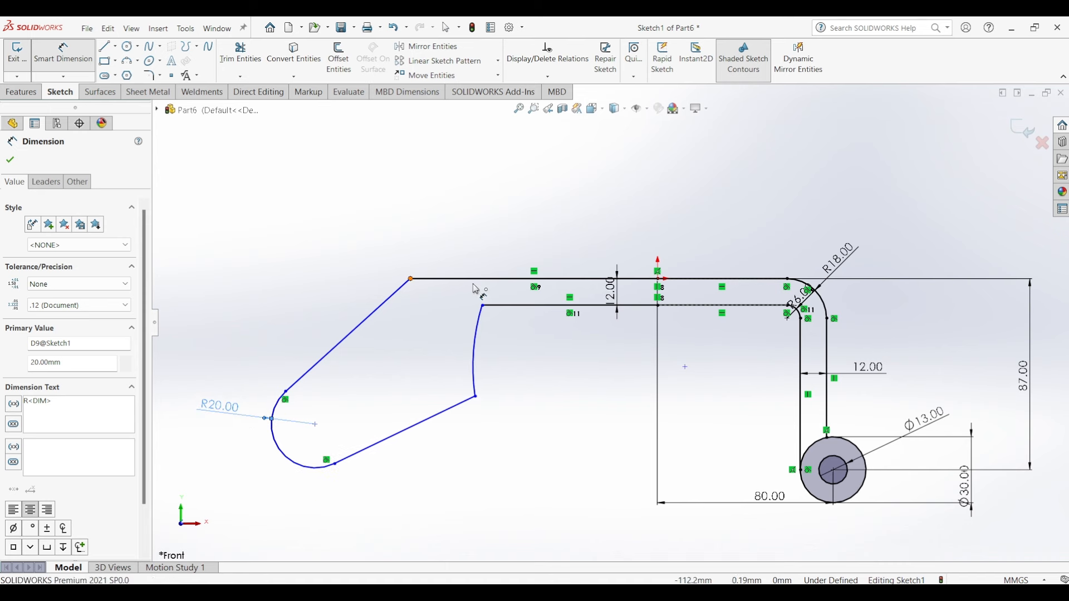
{"action": "left_click", "coordinate": [658, 279]}
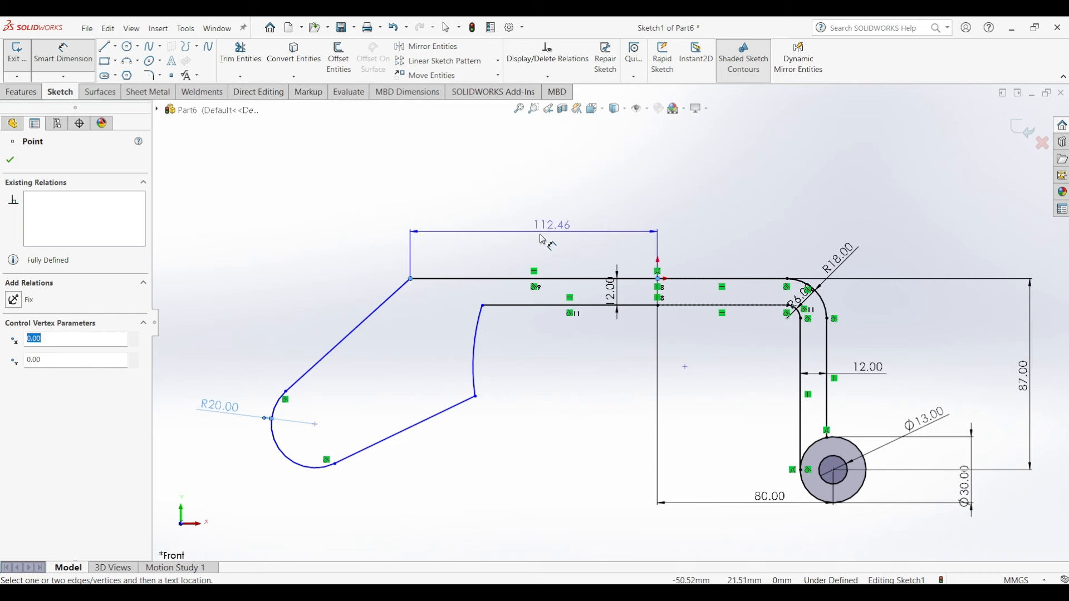
{"action": "left_click", "coordinate": [549, 238]}
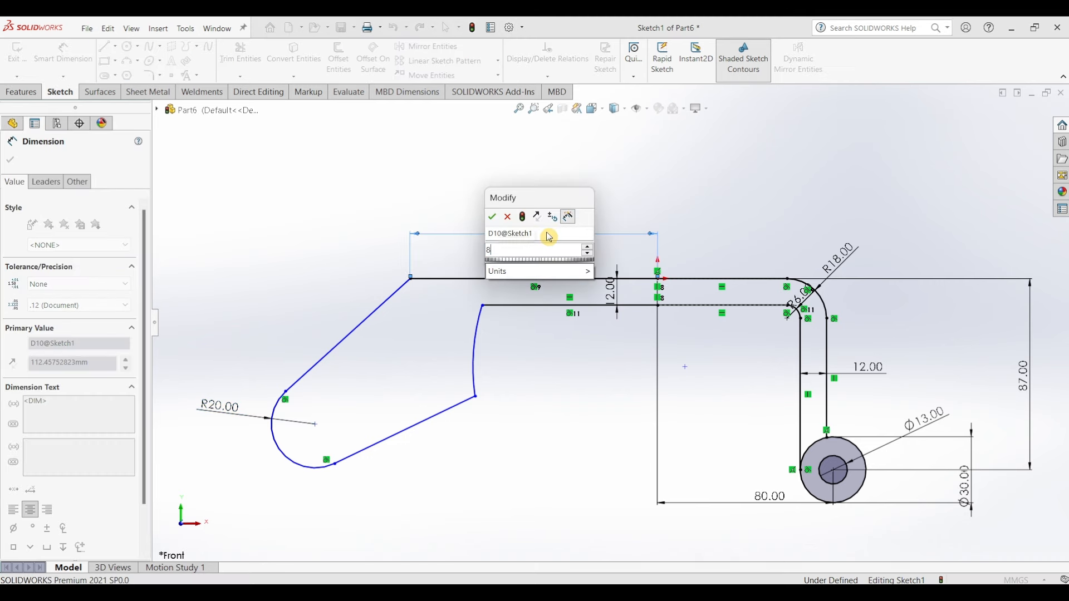
{"action": "key", "text": "Return"}
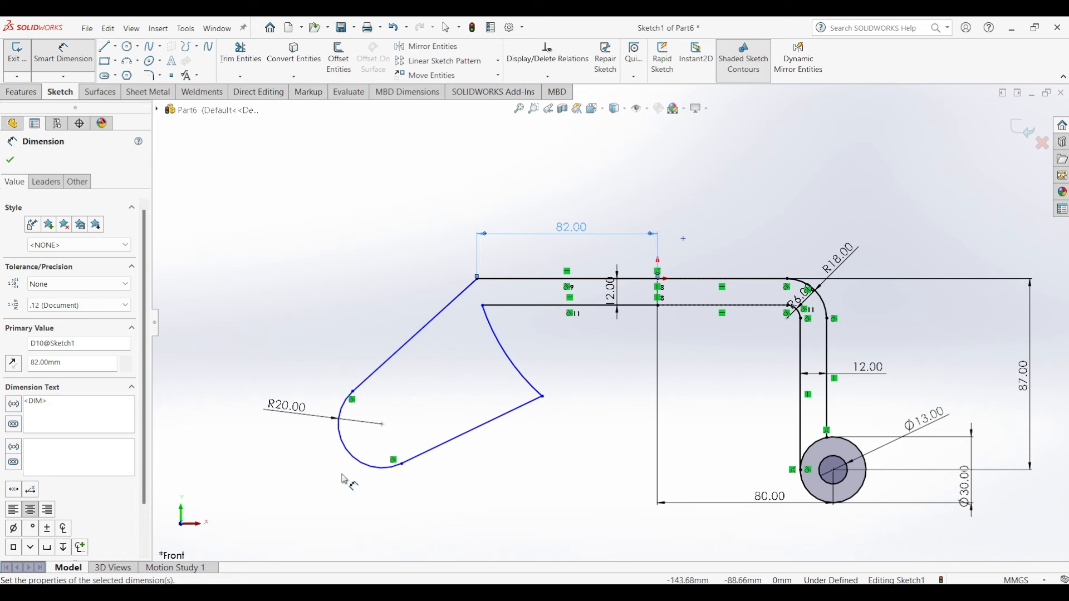
- Sketch a vertical centerline about 61 mm long just left of the arm's rounded end
{"action": "left_click", "coordinate": [116, 47]}
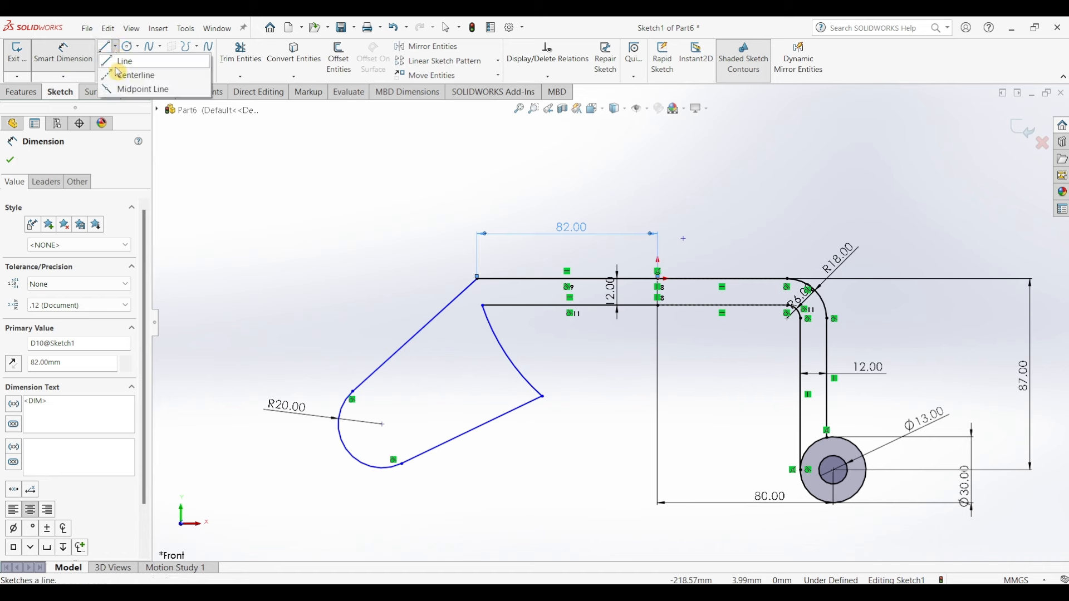
{"action": "left_click", "coordinate": [130, 69]}
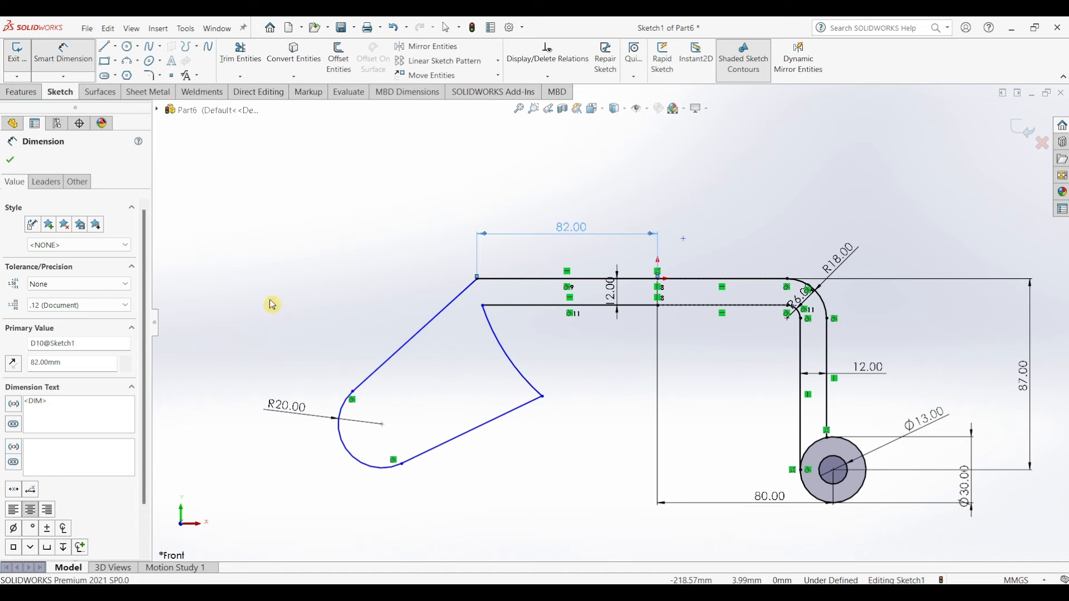
{"action": "left_click", "coordinate": [315, 491]}
{"action": "key", "text": "Escape"}
{"action": "key", "text": "Escape"}
- Make the vertical centerline tangent to the arm's rounded end
{"action": "left_click", "coordinate": [316, 418]}
{"action": "left_click", "coordinate": [342, 440]}
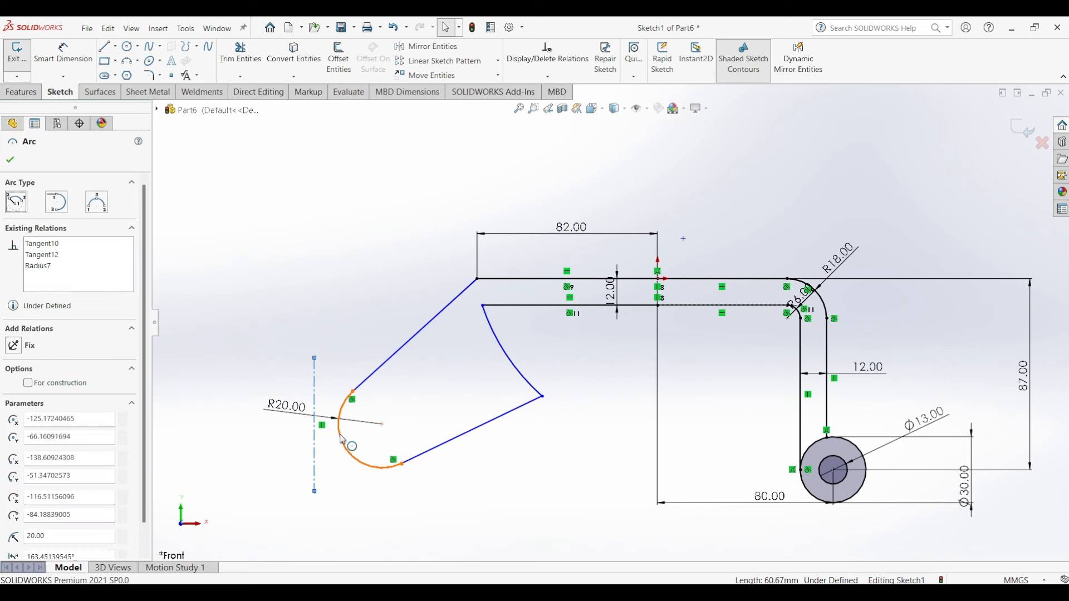
{"action": "left_click", "coordinate": [314, 398], "text": "ctrl"}
{"action": "left_click", "coordinate": [373, 388]}
{"action": "left_click", "coordinate": [373, 511]}
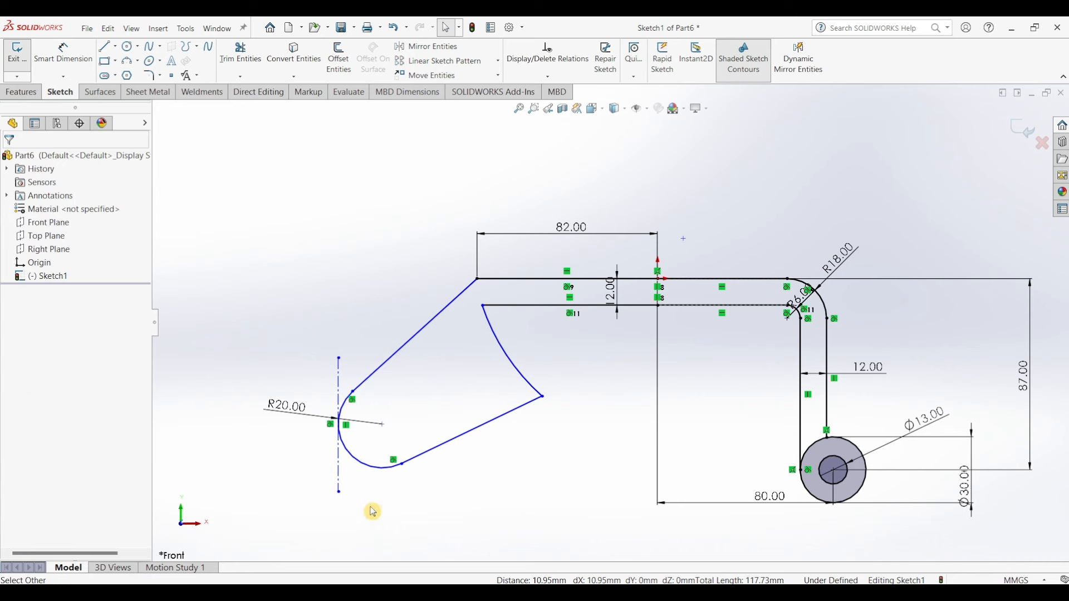
- Dimension the horizontal distance from the origin to the vertical centerline at the arm's rounded end as 132 mm
{"action": "left_click", "coordinate": [82, 64]}
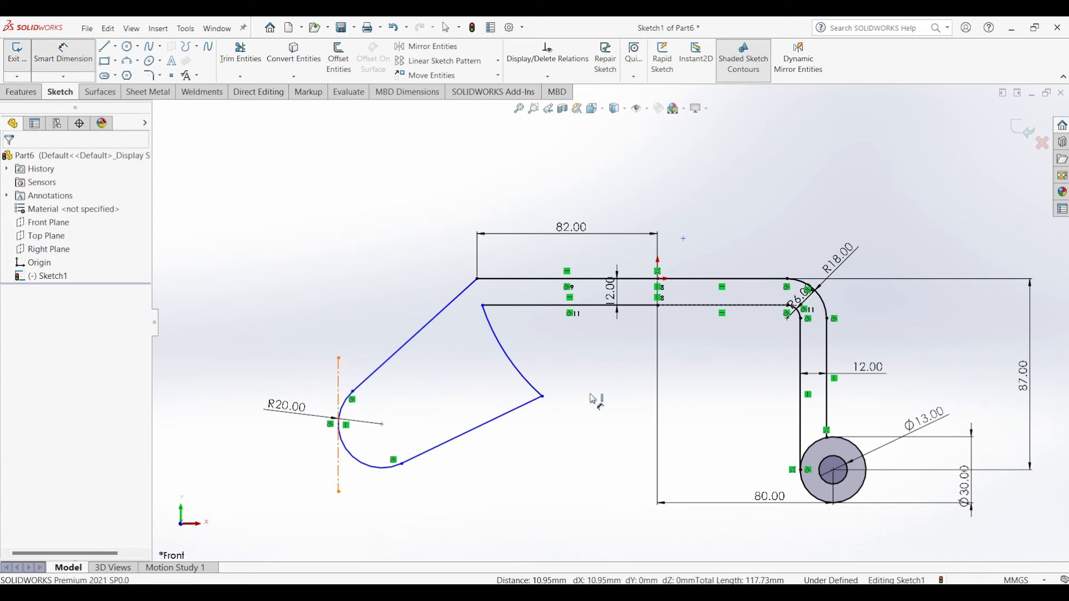
{"action": "left_click", "coordinate": [338, 470]}
{"action": "left_click", "coordinate": [658, 278]}
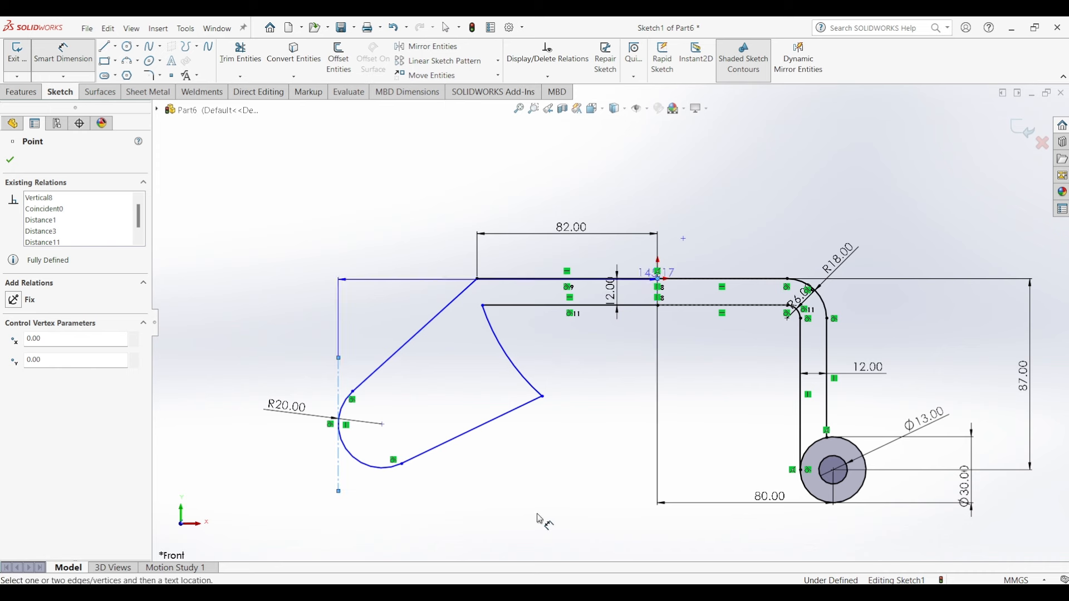
{"action": "left_click", "coordinate": [539, 520]}
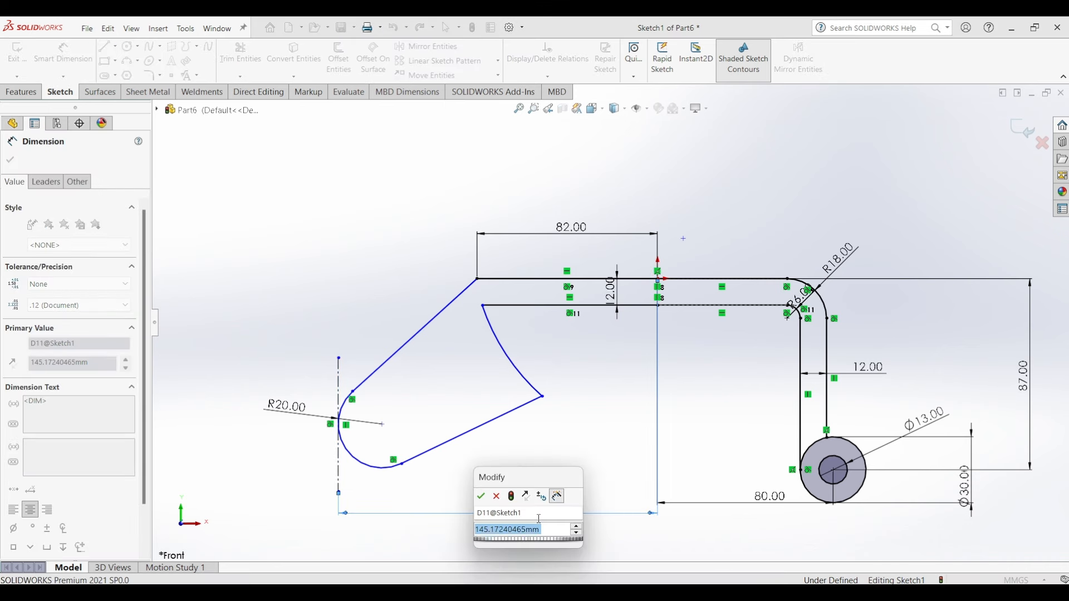
{"action": "type", "text": "132"}
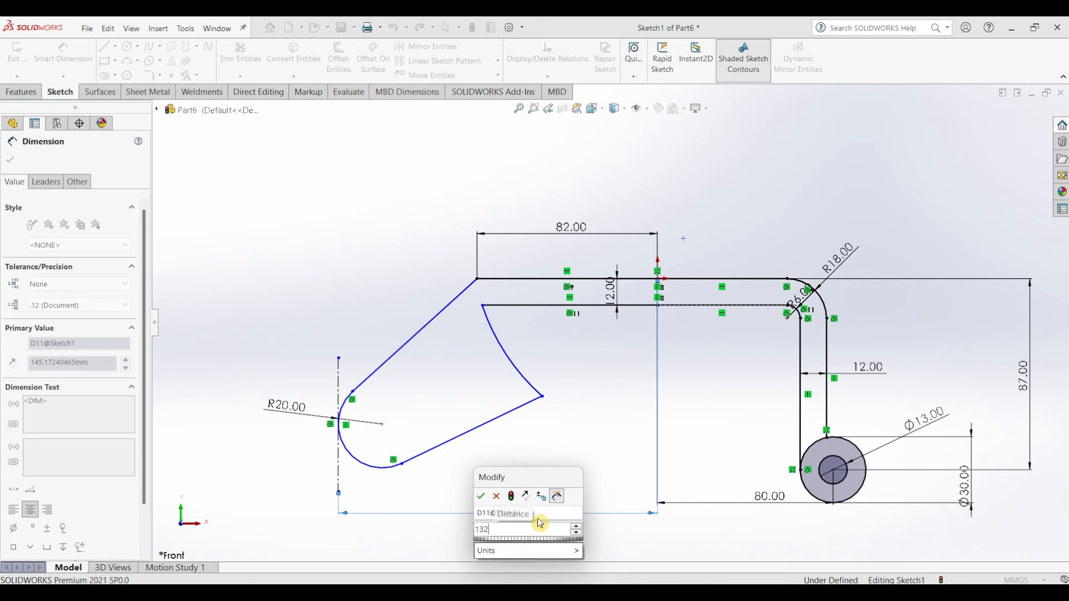
{"action": "key", "text": "Return"}
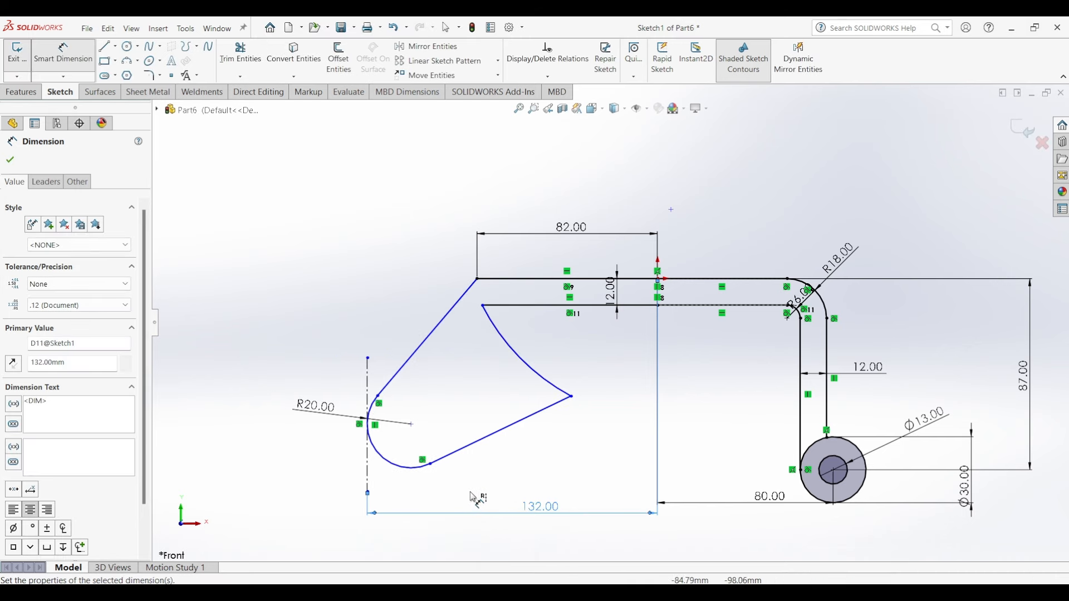
- Dimension the angle between the arm's upper and lower slanted lines as 22 degrees
{"action": "left_click", "coordinate": [425, 353]}
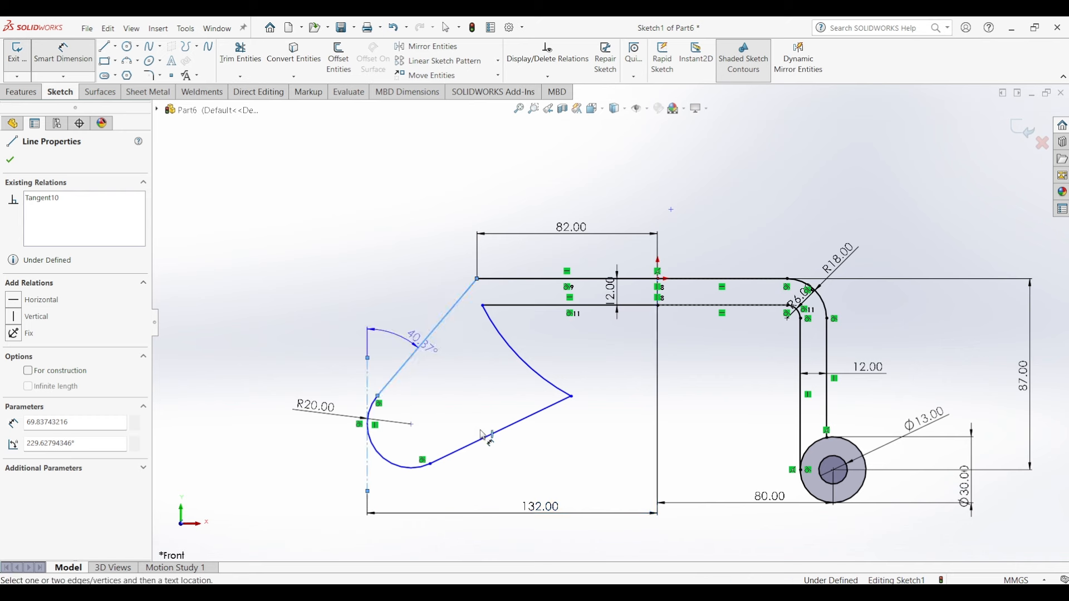
{"action": "left_click", "coordinate": [484, 443]}
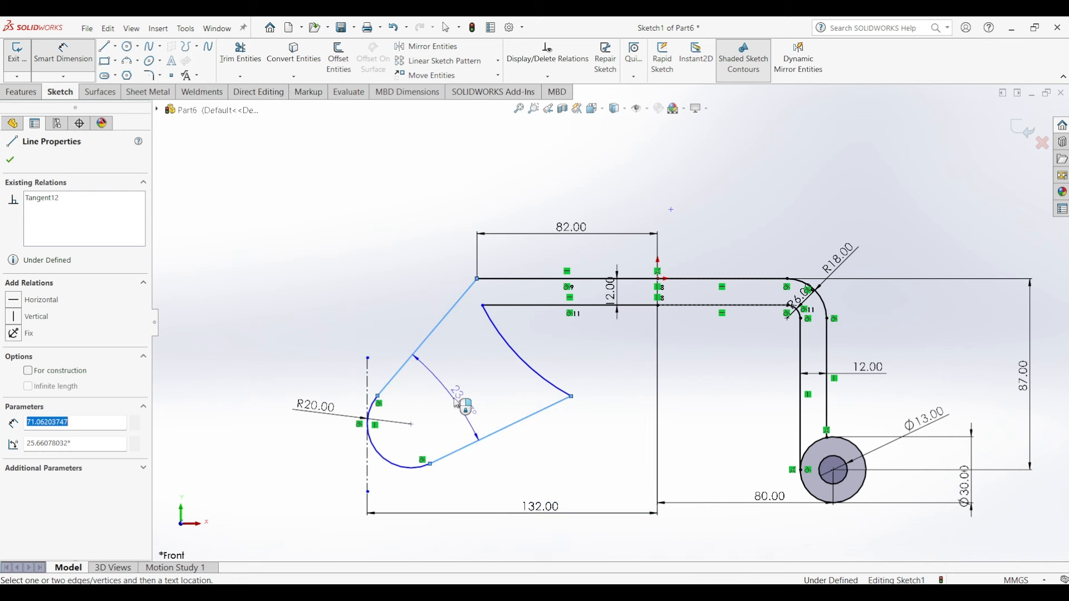
{"action": "left_click", "coordinate": [460, 405]}
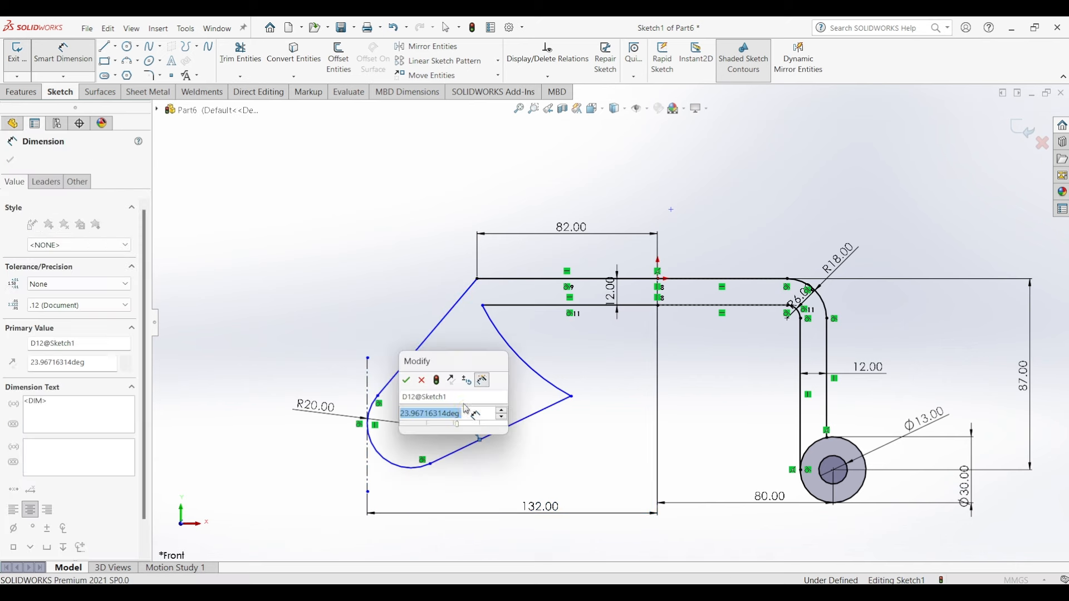
{"action": "key", "text": "Return"}
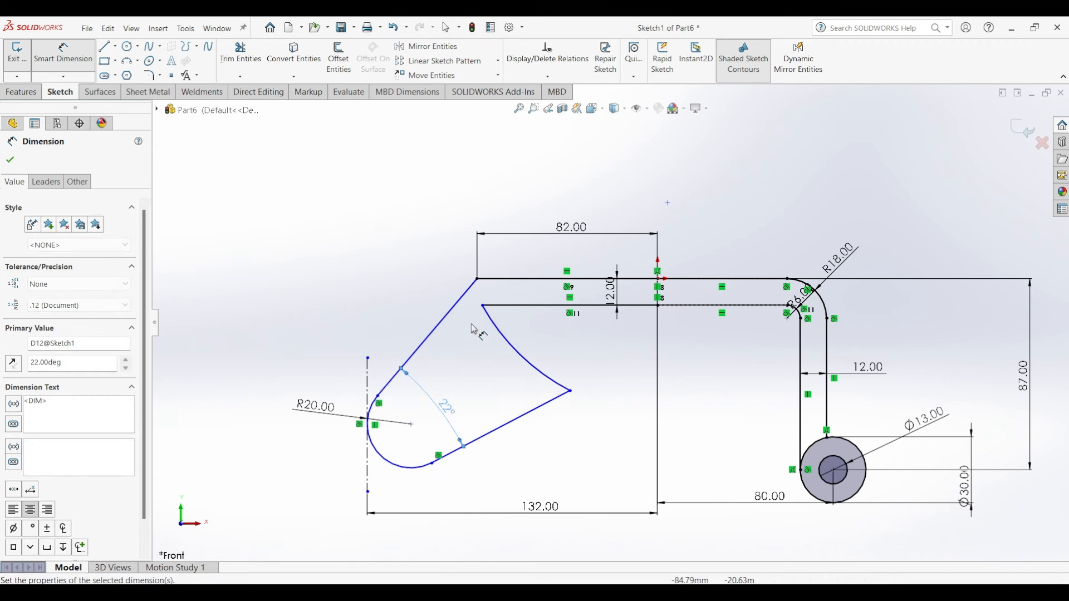
- Set the angle between the upper horizontal line and the arm's upper slanted line to 140 degrees
{"action": "left_click", "coordinate": [483, 292]}
{"action": "left_click", "coordinate": [490, 279]}
{"action": "left_click", "coordinate": [482, 304]}
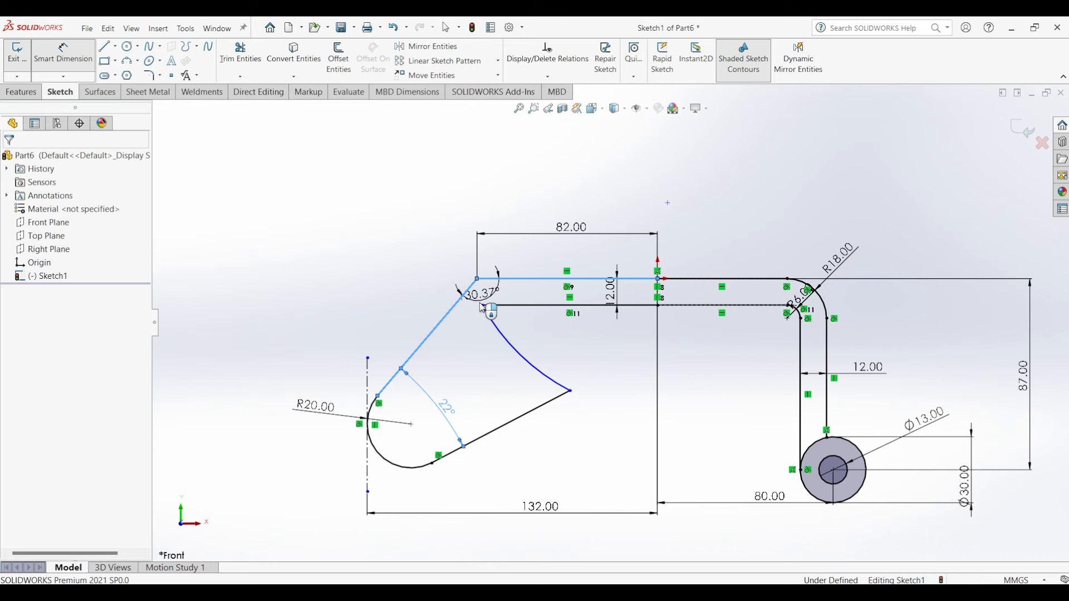
{"action": "type", "text": "140"}
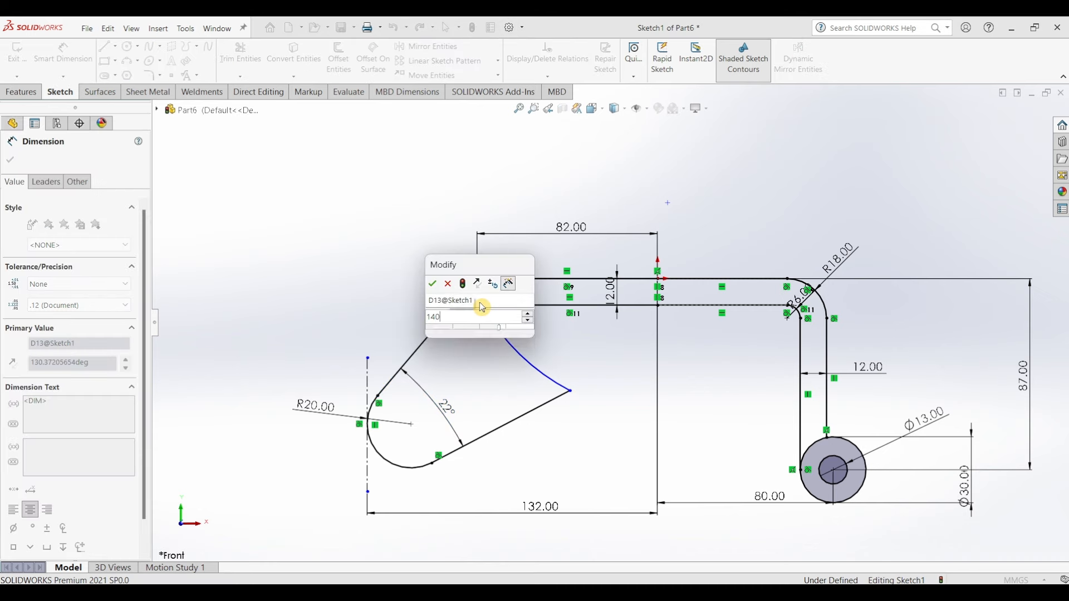
{"action": "key", "text": "Return"}
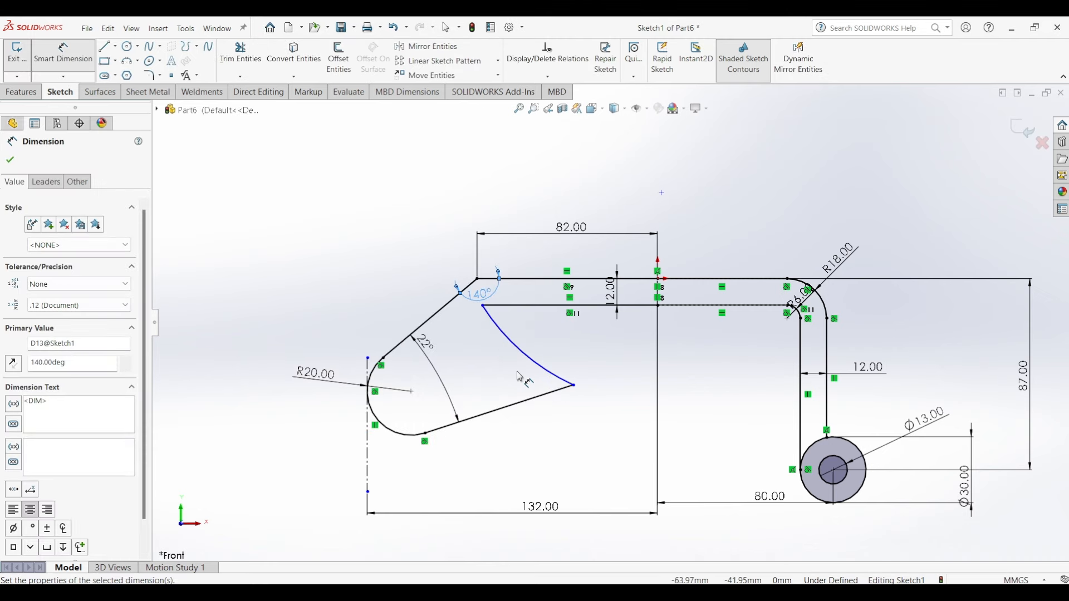
{"action": "key", "text": "Escape"}
{"action": "key", "text": "Escape"}
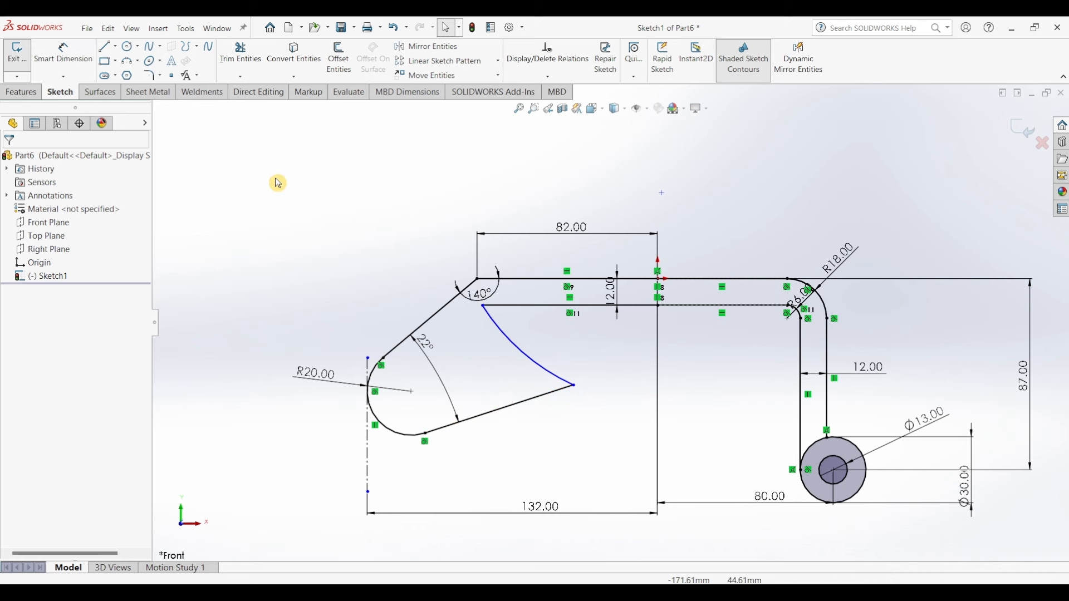
- Add 6 mm sketch fillets at both ends of the arm's concave arc
{"action": "left_click", "coordinate": [150, 76]}
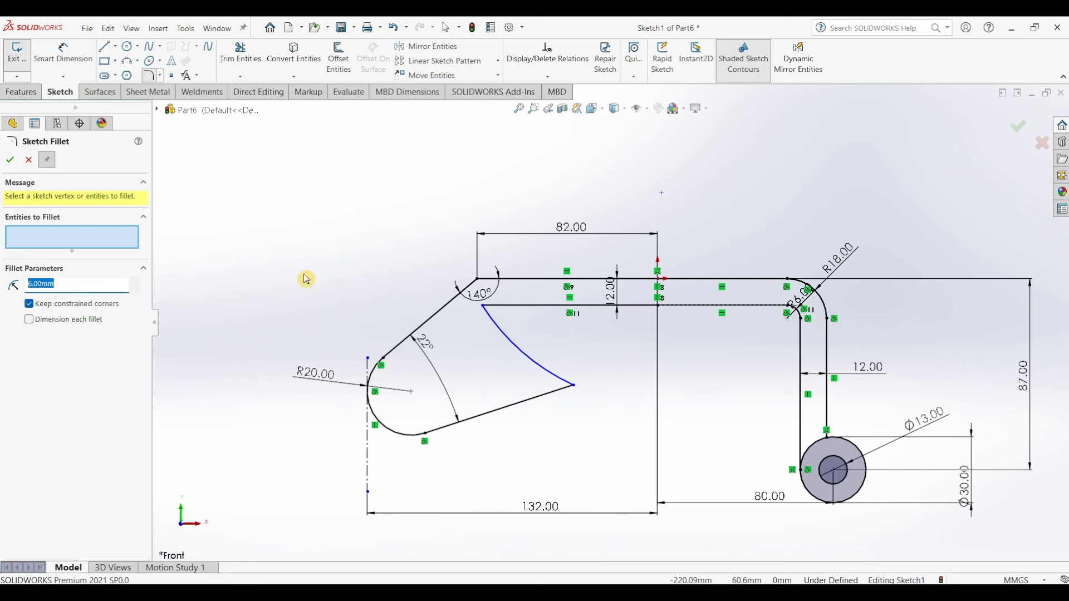
{"action": "left_click", "coordinate": [576, 387]}
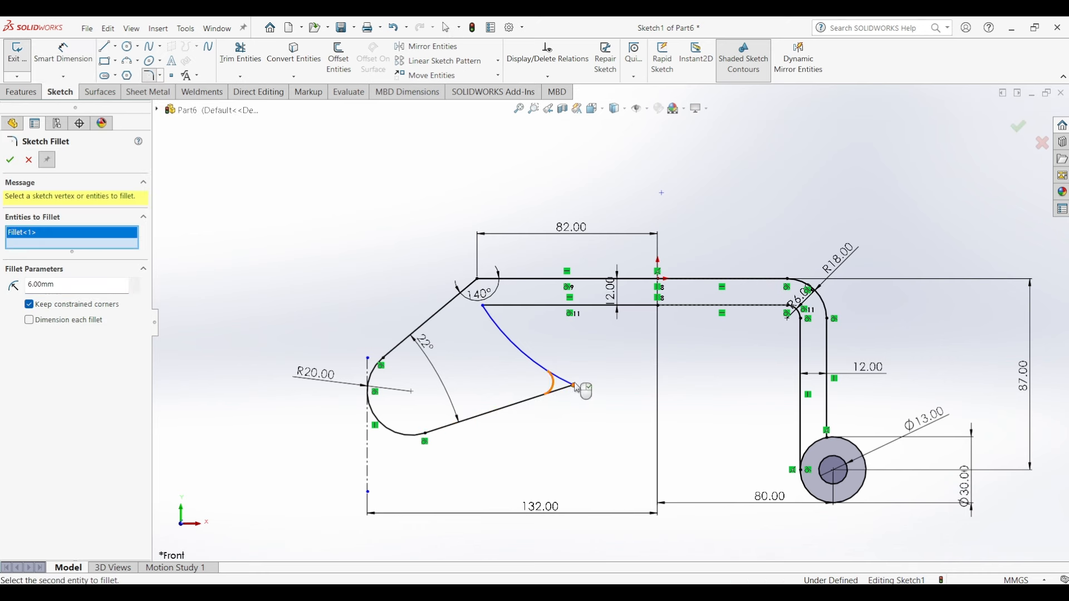
{"action": "left_click", "coordinate": [486, 310]}
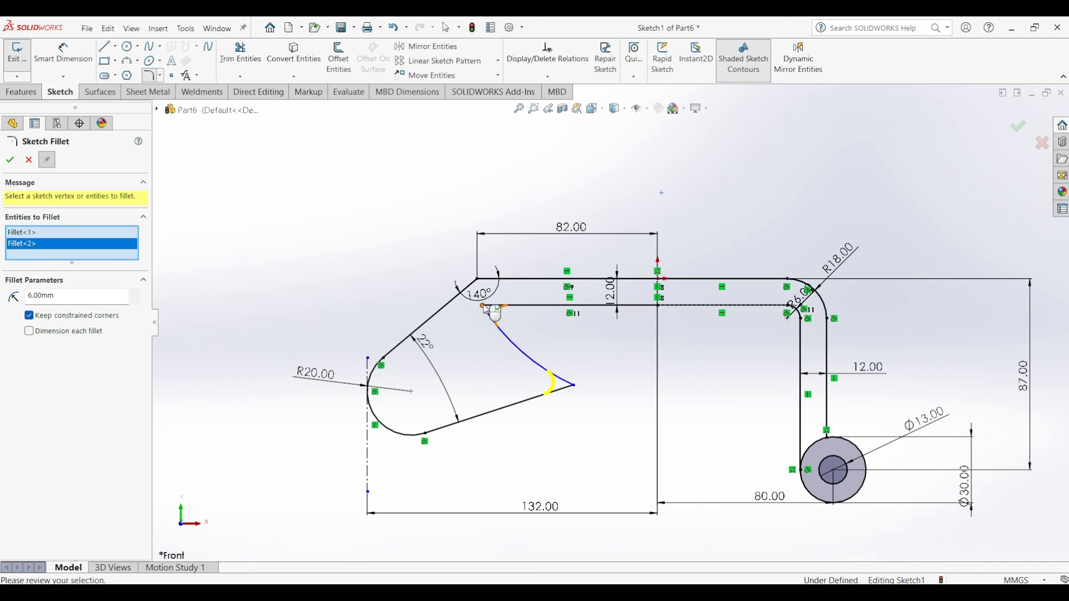
{"action": "left_click", "coordinate": [12, 161]}
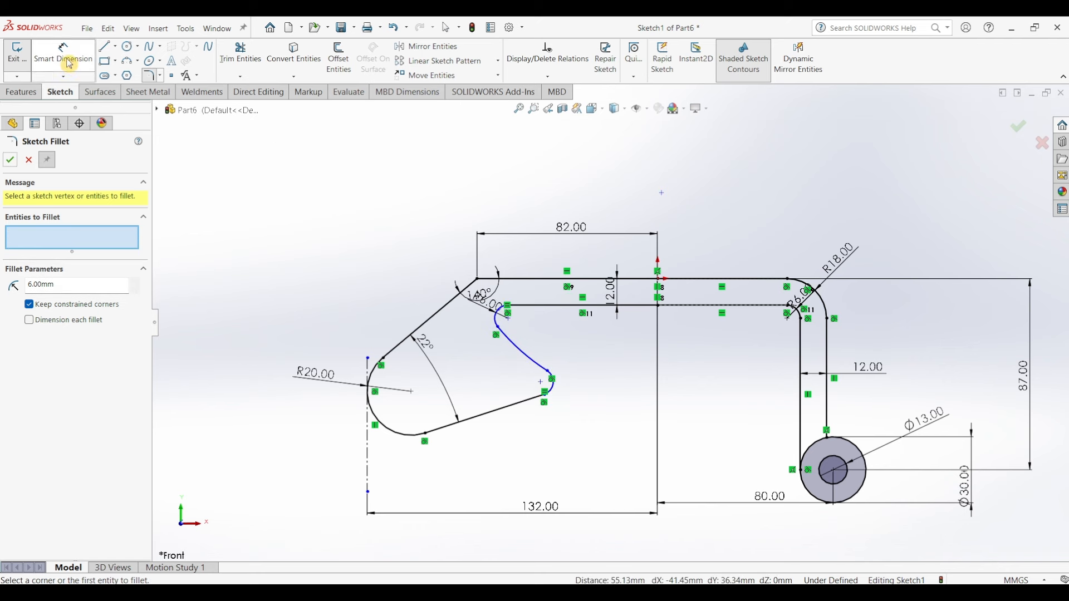
{"action": "key", "text": "Escape"}
- Dimension the concave arc between the two new fillets with a radius of 32 mm
{"action": "left_click", "coordinate": [492, 364]}
{"action": "left_click", "coordinate": [517, 361]}
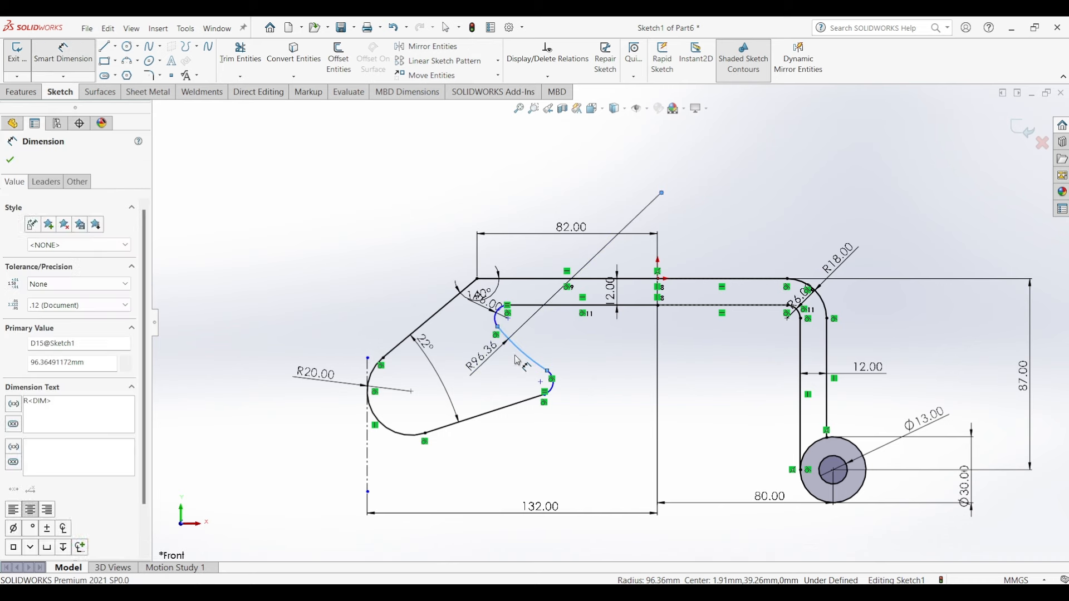
{"action": "type", "text": "60"}
{"action": "key", "text": "Return"}
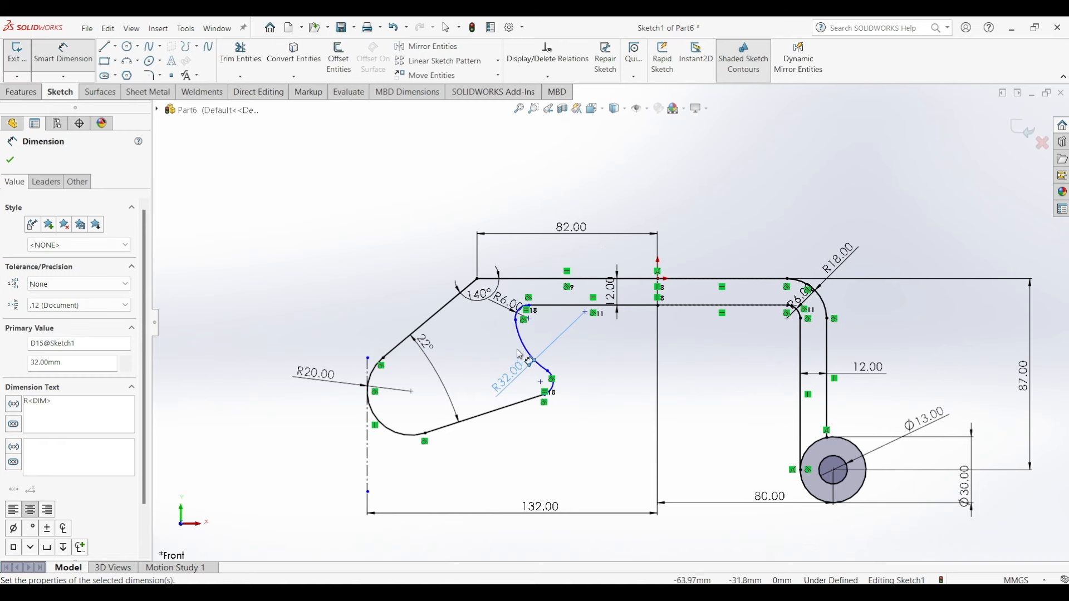
{"action": "key", "text": "Escape"}
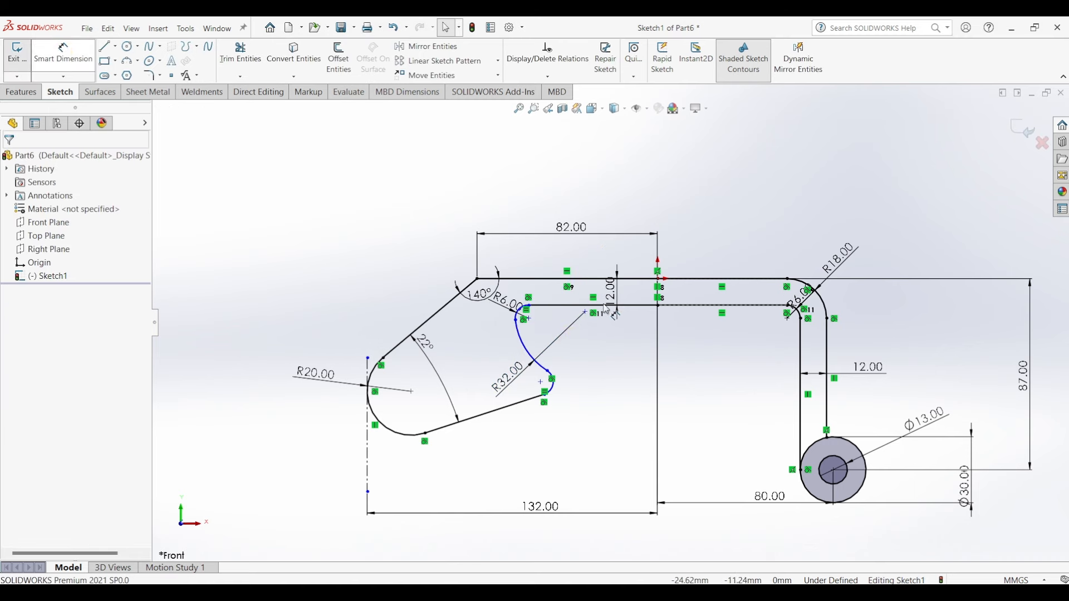
- Set the vertical distance from the lower horizontal line to the concave arc's center point to 8 mm
{"action": "left_click", "coordinate": [587, 313]}
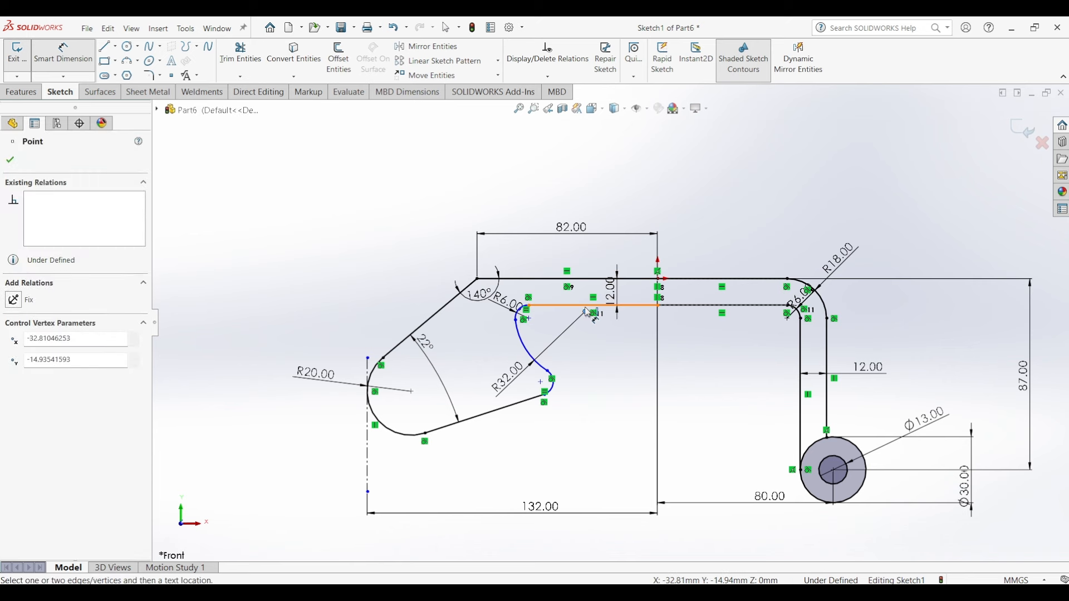
{"action": "left_click", "coordinate": [587, 307]}
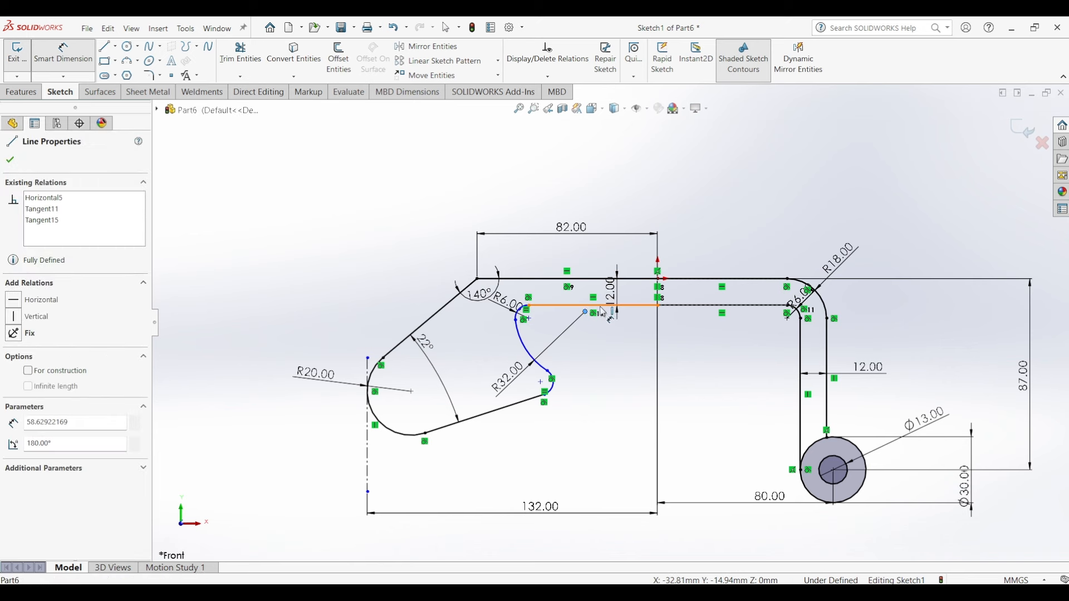
{"action": "left_click", "coordinate": [680, 317]}
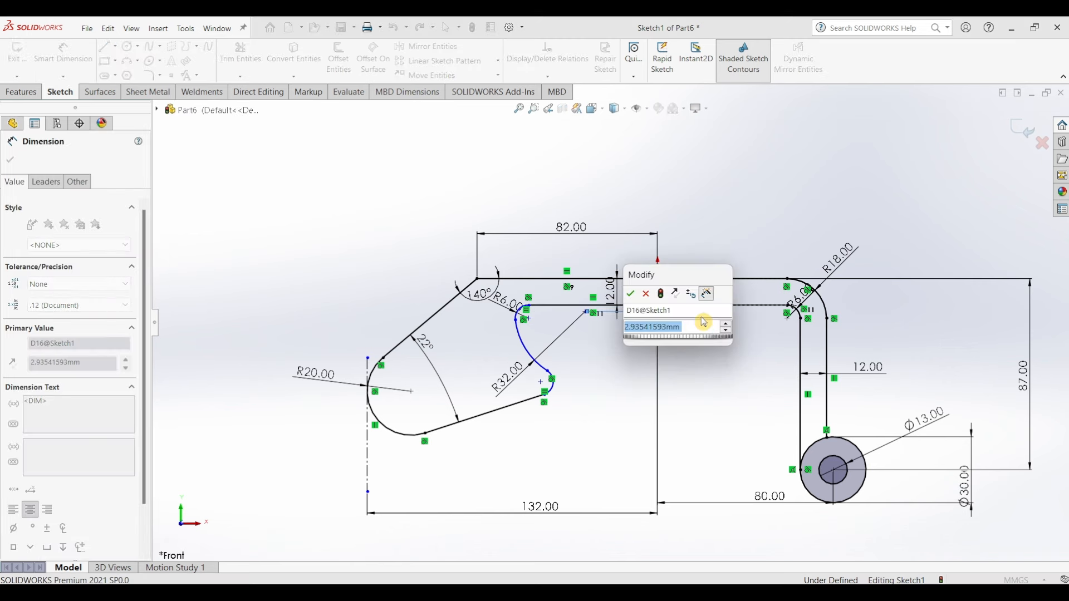
{"action": "type", "text": "8"}
{"action": "key", "text": "Return"}
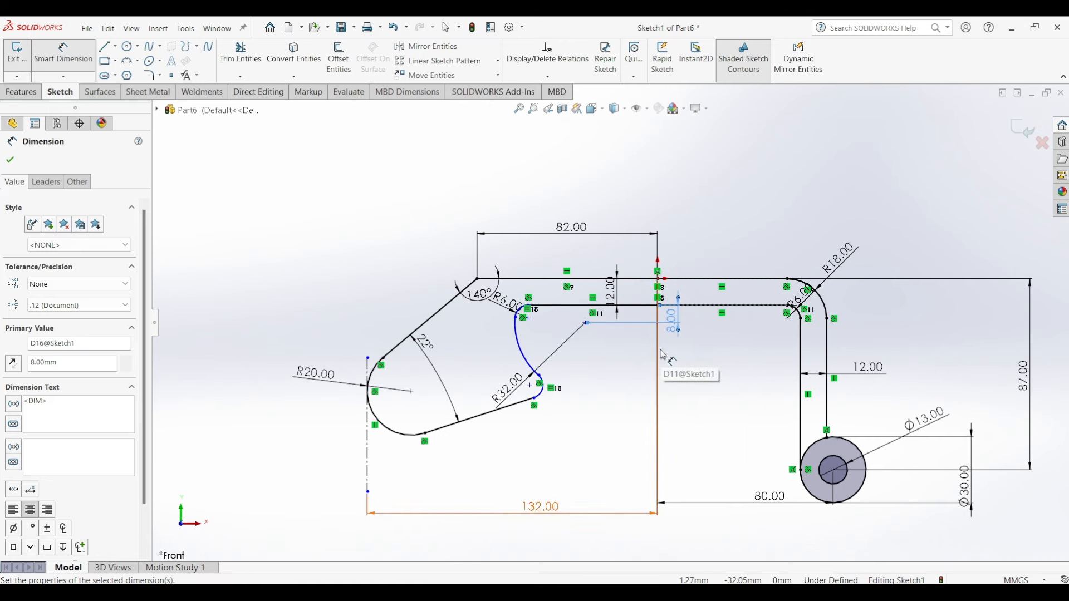
{"action": "key", "text": "Escape"}
{"action": "left_click", "coordinate": [647, 365]}
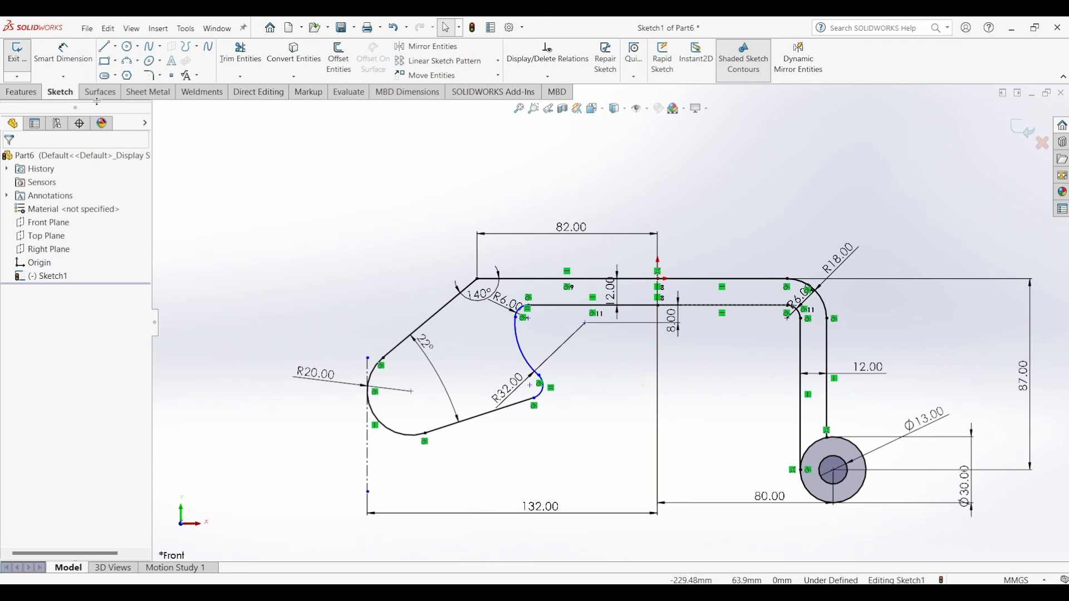
- Sketch a vertical centerline about 25 mm long just right of the fillet at the concave arc's lower end
{"action": "left_click", "coordinate": [115, 46]}
{"action": "left_click", "coordinate": [118, 75]}
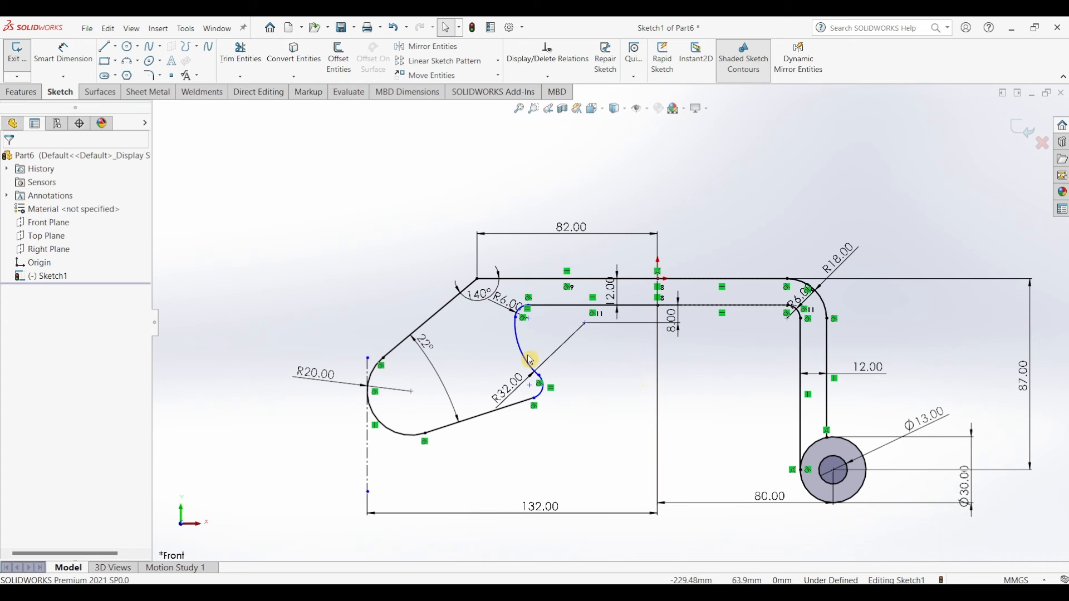
{"action": "left_click", "coordinate": [566, 370]}
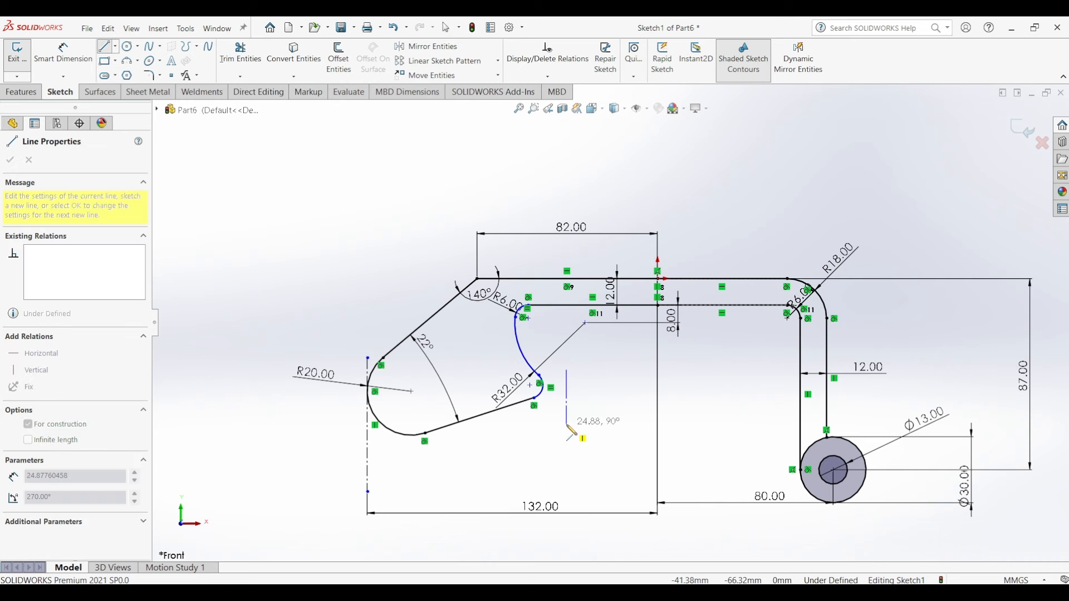
{"action": "left_click", "coordinate": [567, 424]}
{"action": "key", "text": "Escape"}
{"action": "key", "text": "Escape"}
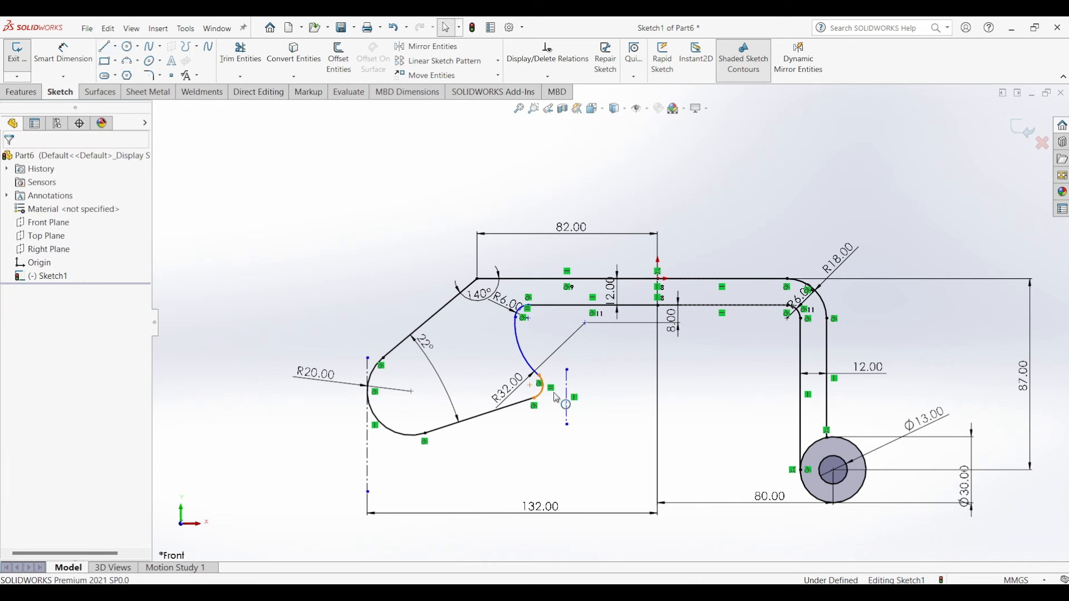
- Make the new short vertical centerline tangent to the fillet arc at the arm's lower tip
{"action": "left_click", "coordinate": [542, 394]}
{"action": "left_click", "coordinate": [567, 398]}
{"action": "left_click", "coordinate": [542, 391], "text": "ctrl"}
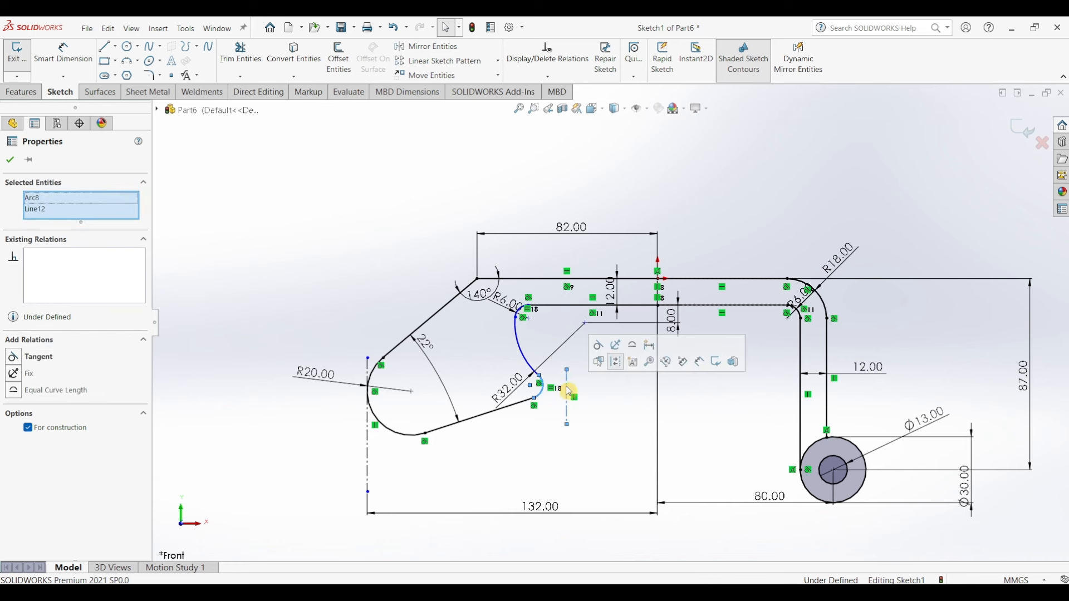
{"action": "left_click", "coordinate": [600, 345]}
{"action": "left_click", "coordinate": [572, 470]}
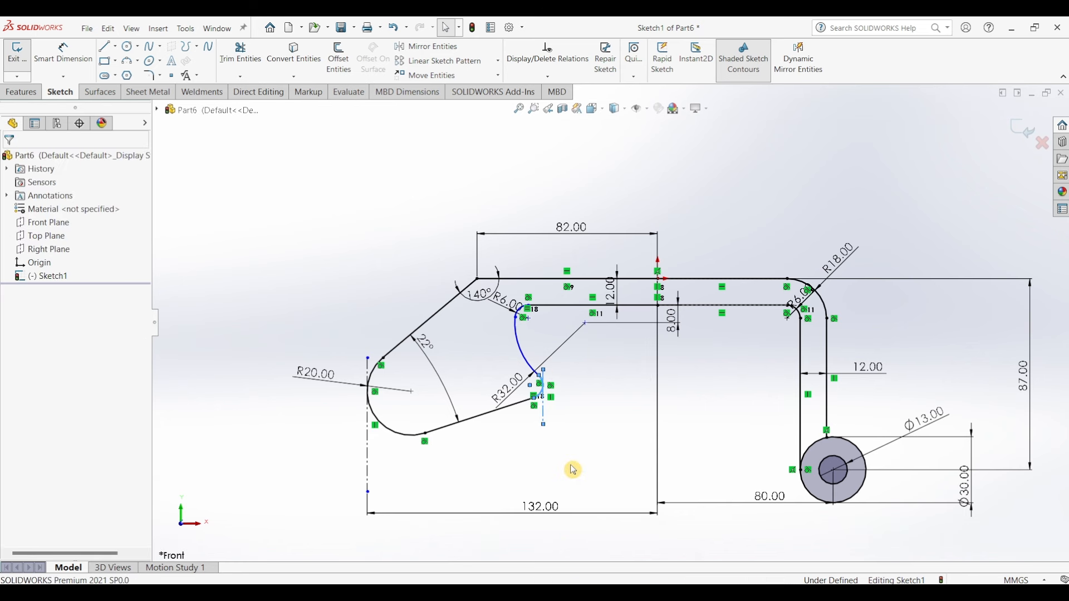
- Set the horizontal distance between the two vertical centerlines of the arm to 70 mm
{"action": "left_click", "coordinate": [35, 70]}
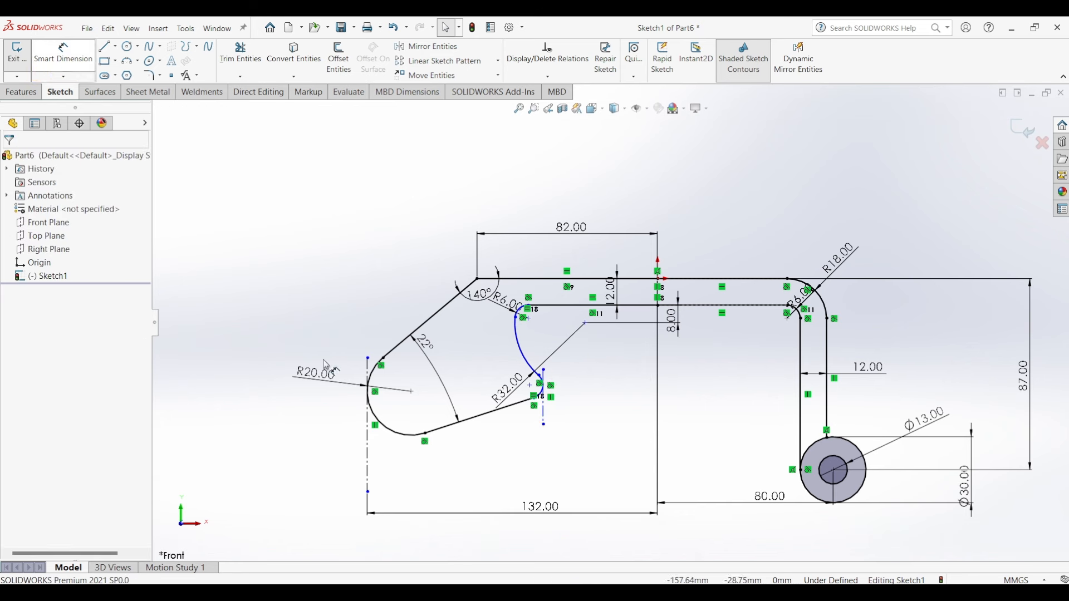
{"action": "left_click", "coordinate": [367, 454]}
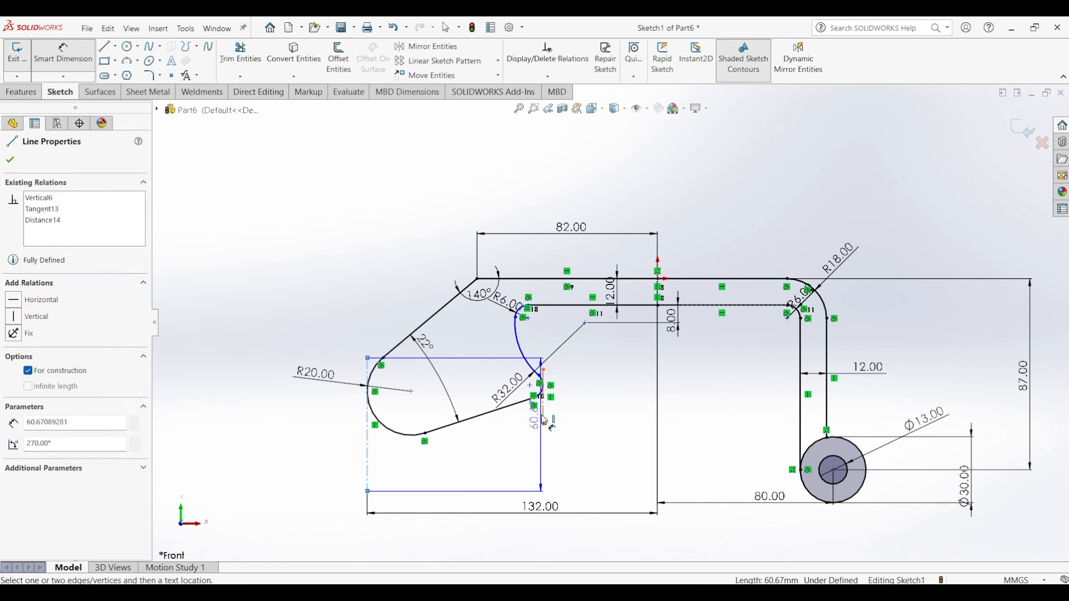
{"action": "left_click", "coordinate": [543, 415]}
{"action": "left_click", "coordinate": [455, 475]}
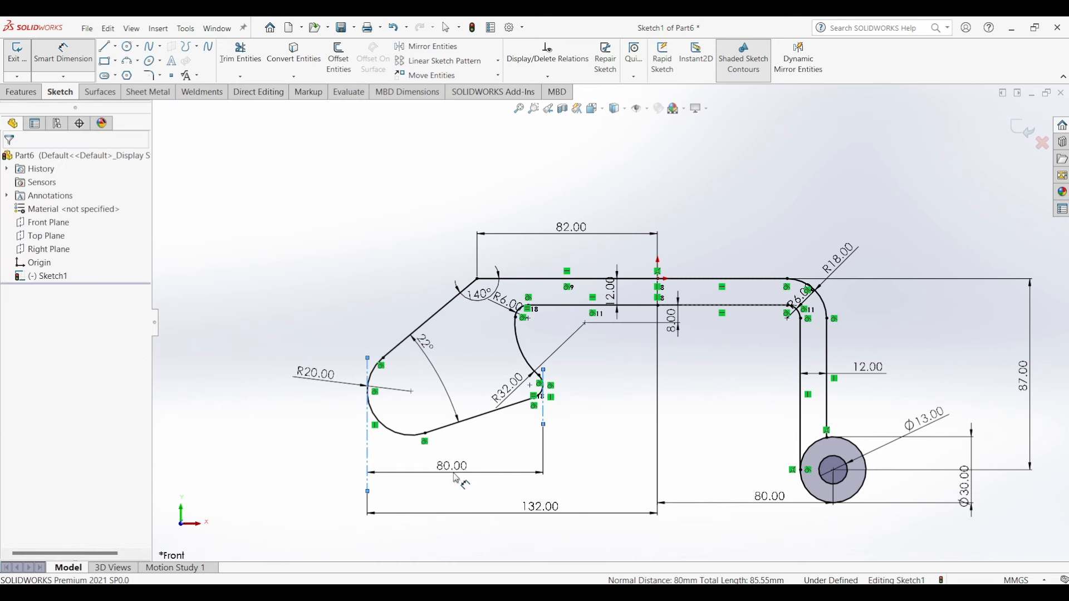
{"action": "type", "text": "70"}
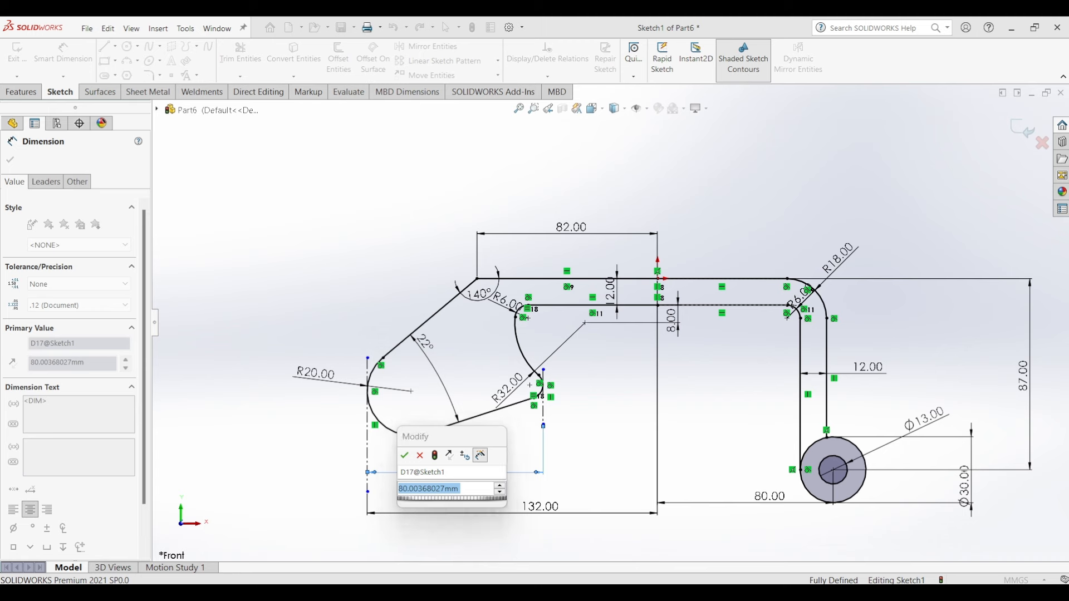
{"action": "key", "text": "Return"}
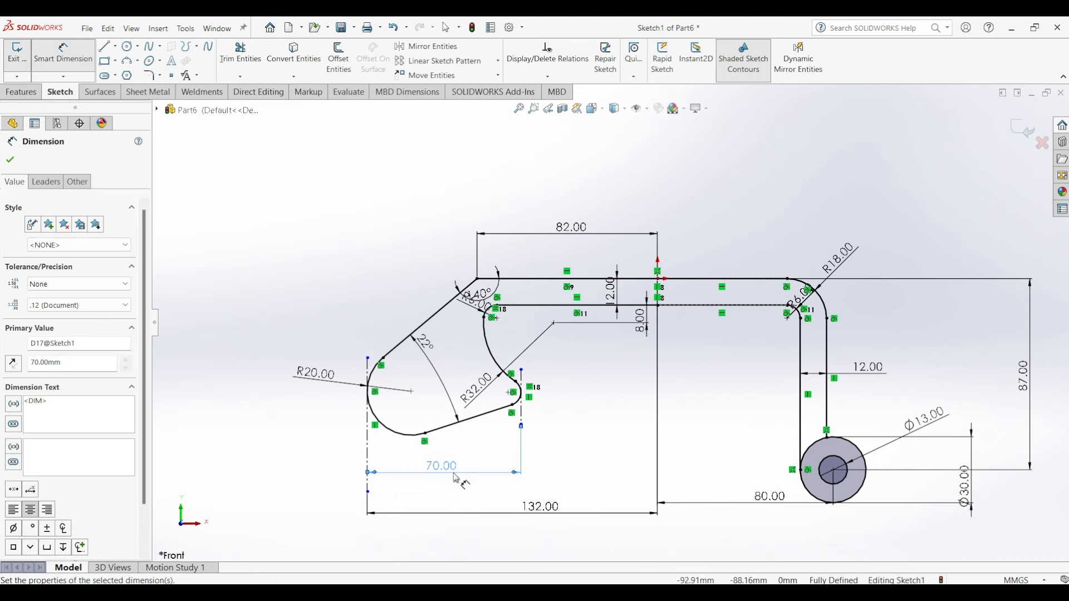
- Offset the concave arc and the arm's upper and lower slanted lines 10 mm inward, with the direction reversed
{"action": "left_click", "coordinate": [10, 159]}
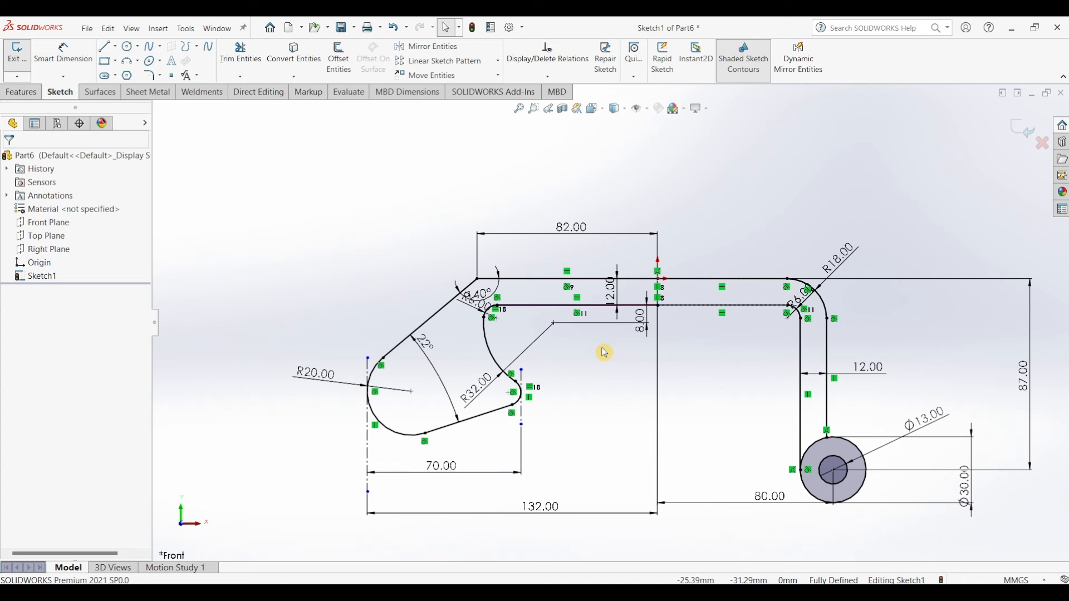
{"action": "left_click", "coordinate": [447, 383]}
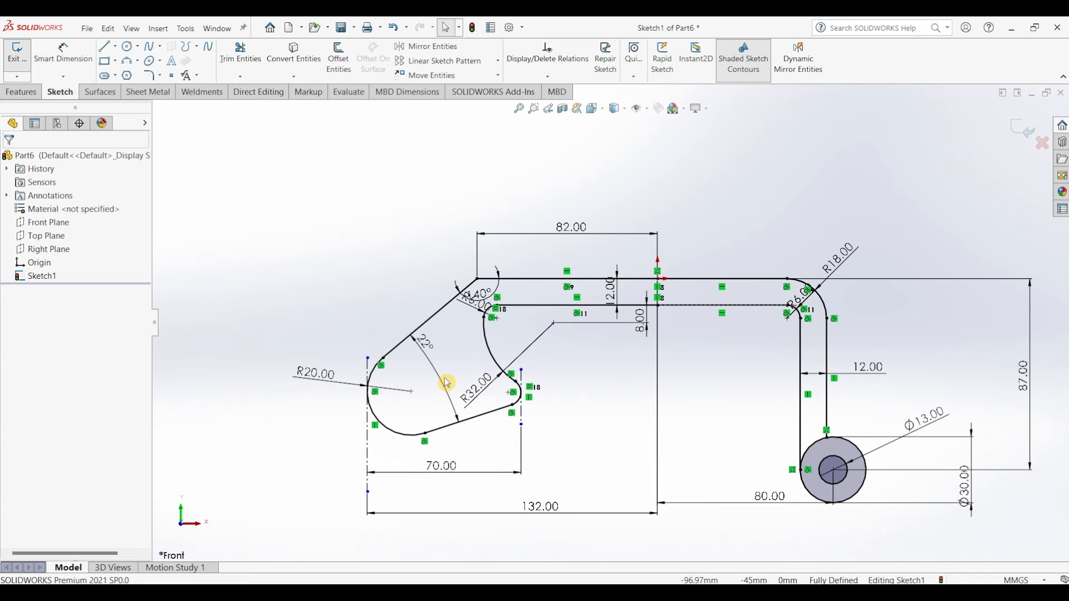
{"action": "scroll", "coordinate": [446, 383], "scroll_direction": "down", "scroll_amount": 3}
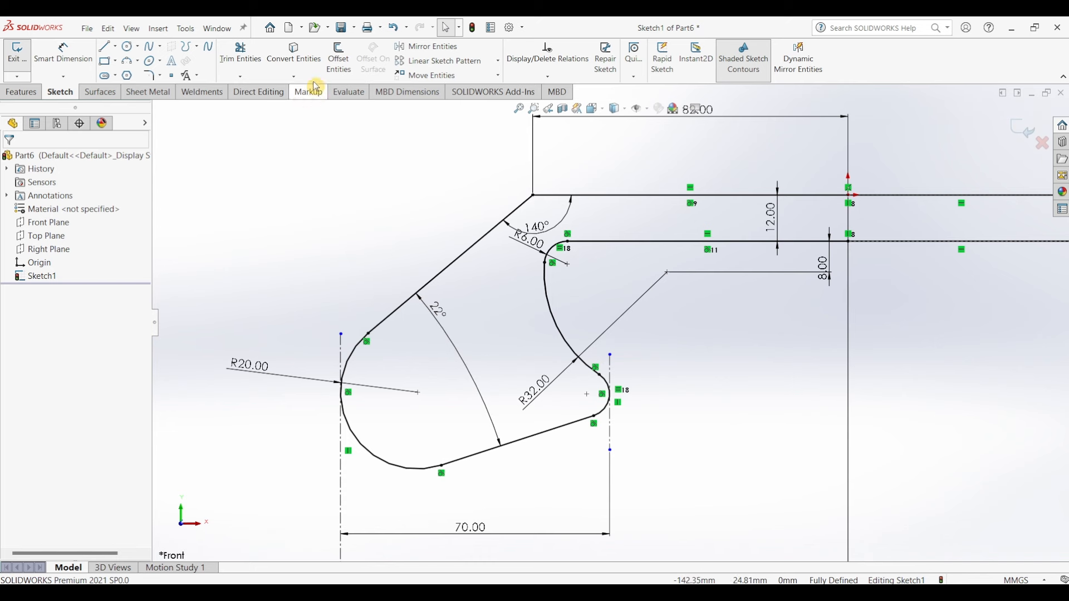
{"action": "left_click", "coordinate": [338, 66]}
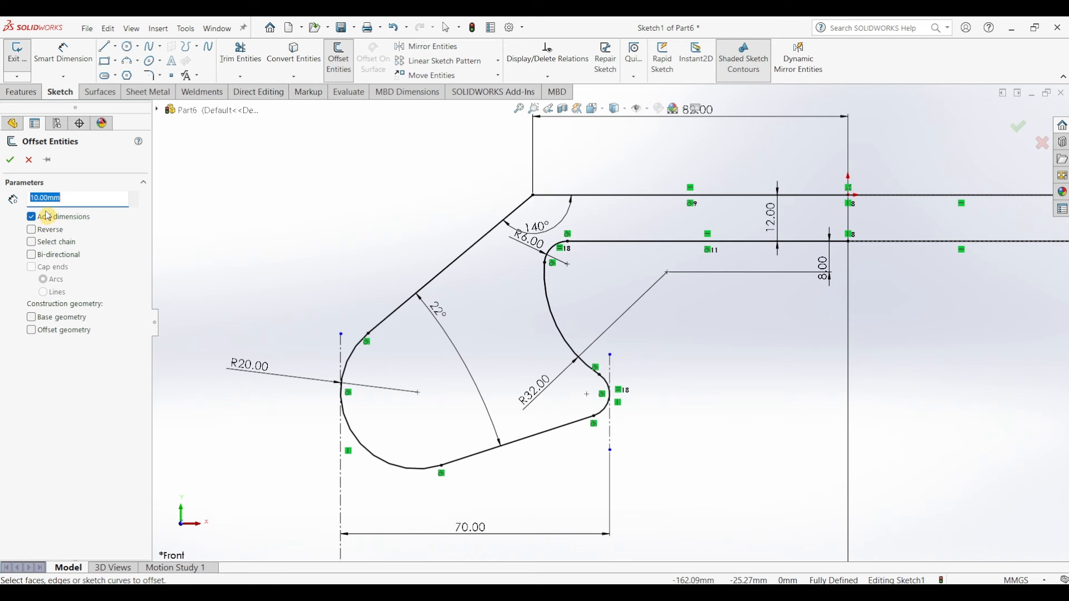
{"action": "left_click", "coordinate": [552, 308]}
{"action": "left_click", "coordinate": [31, 230]}
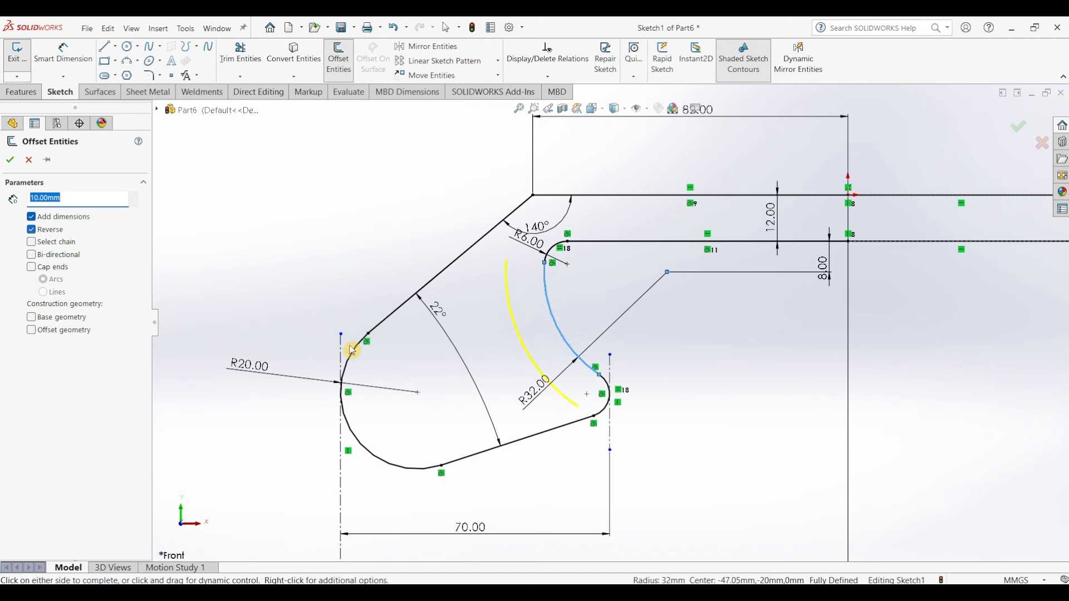
{"action": "left_click", "coordinate": [531, 440]}
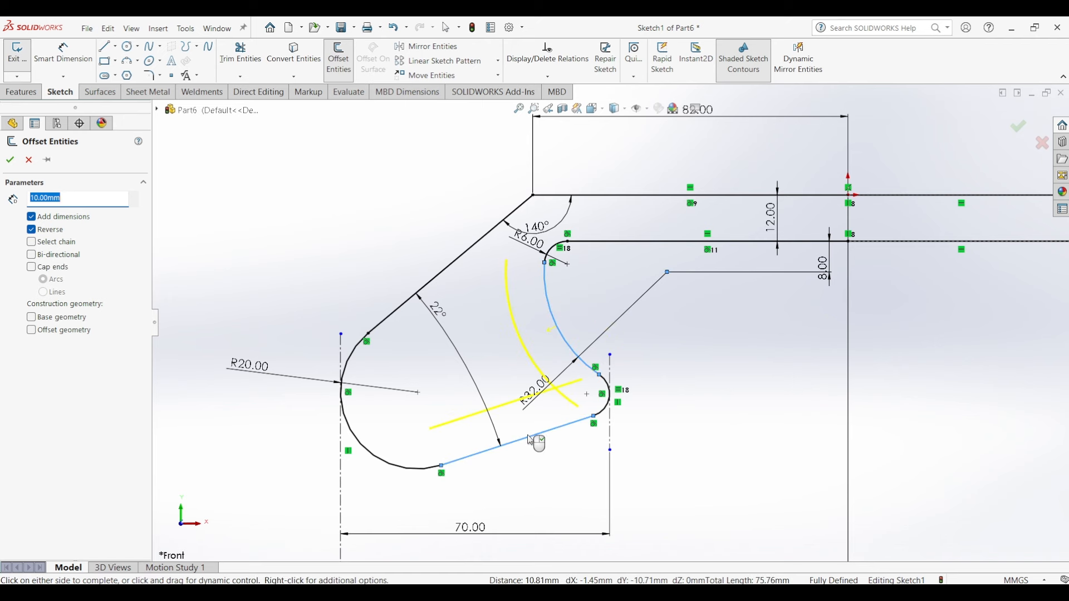
{"action": "left_click", "coordinate": [447, 274]}
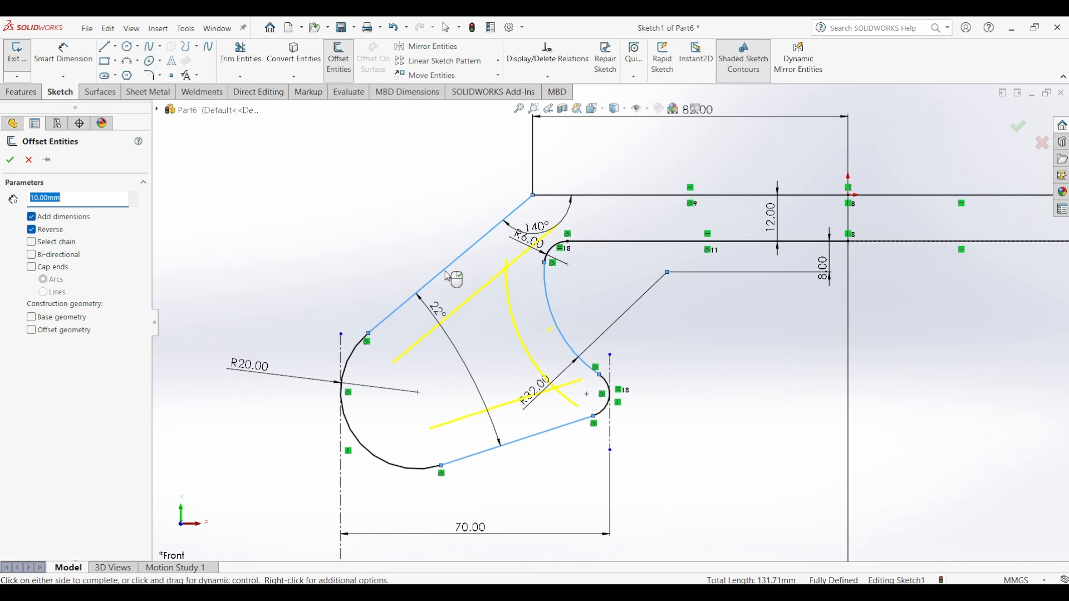
{"action": "left_click", "coordinate": [16, 164]}
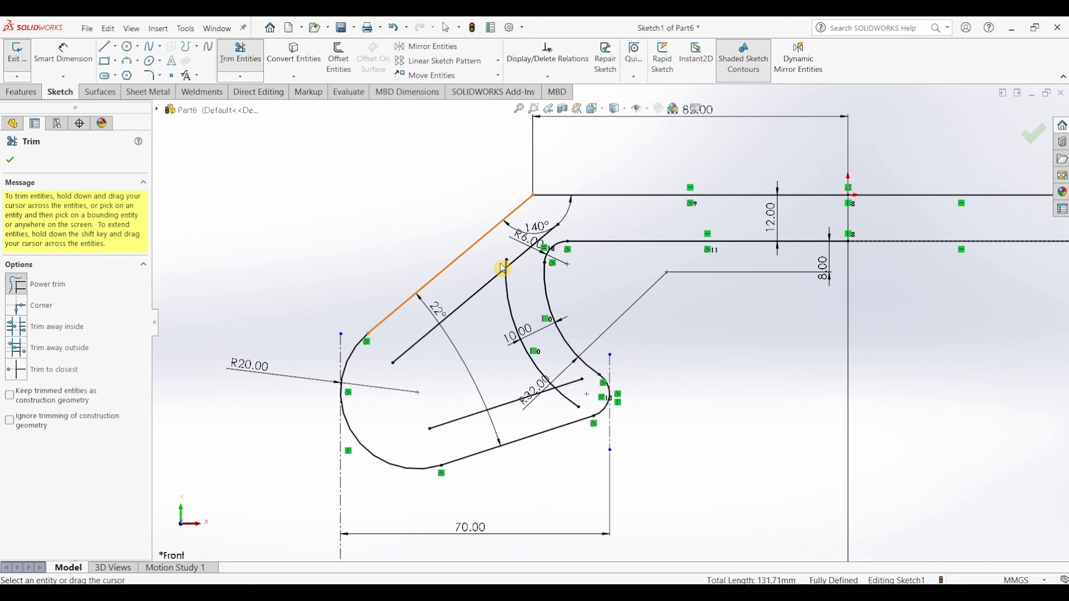
- Trim the overlapping ends where the offset arc crosses the upper and lower offset lines
{"action": "mouse_move", "coordinate": [501, 263]}
{"action": "left_mouse_down"}
{"action": "mouse_move", "coordinate": [520, 274]}
{"action": "mouse_move", "coordinate": [498, 265]}
{"action": "left_mouse_up"}
{"action": "mouse_move", "coordinate": [550, 412]}
{"action": "left_mouse_down"}
{"action": "mouse_move", "coordinate": [573, 375]}
{"action": "mouse_move", "coordinate": [573, 398]}
{"action": "left_mouse_up"}
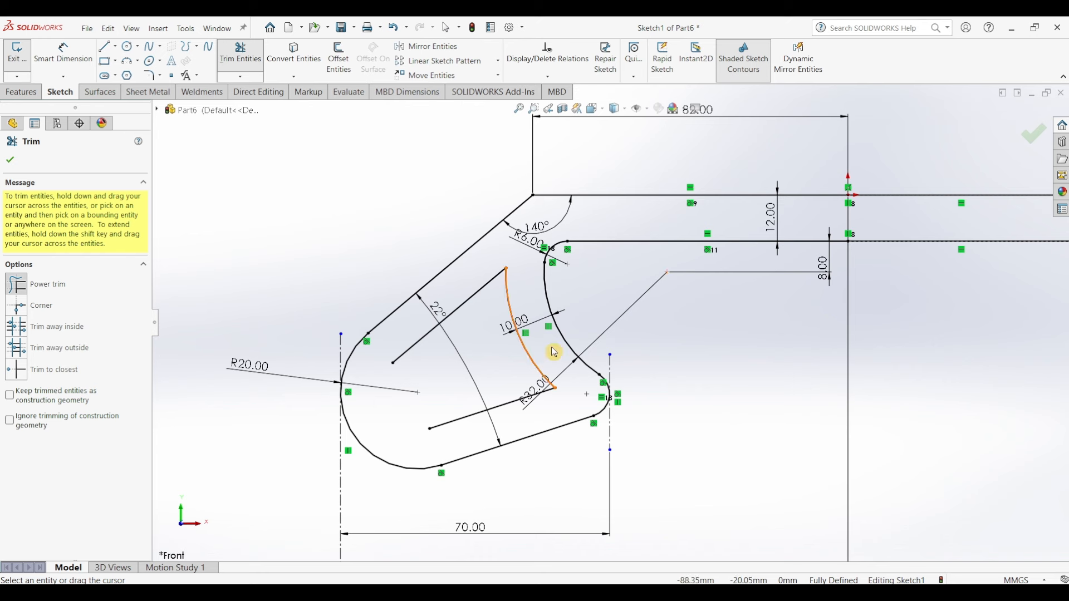
{"action": "left_click", "coordinate": [9, 161]}
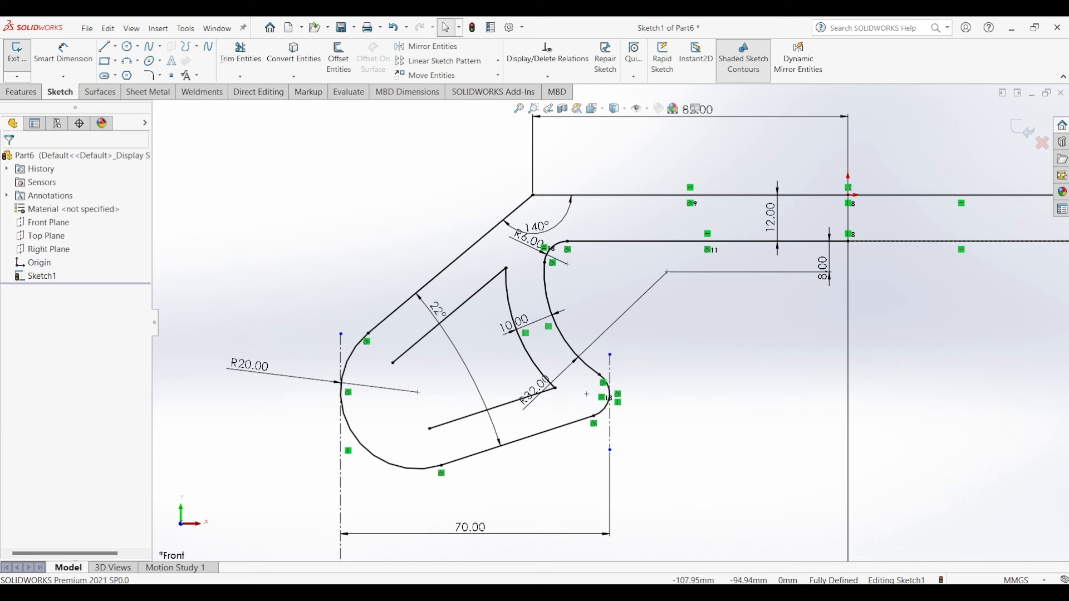
- Check the arm cutout in the Part143 PDF, and sketch a slanted line about 22 mm long between the two straight offset lines
{"action": "left_click", "coordinate": [417, 588]}
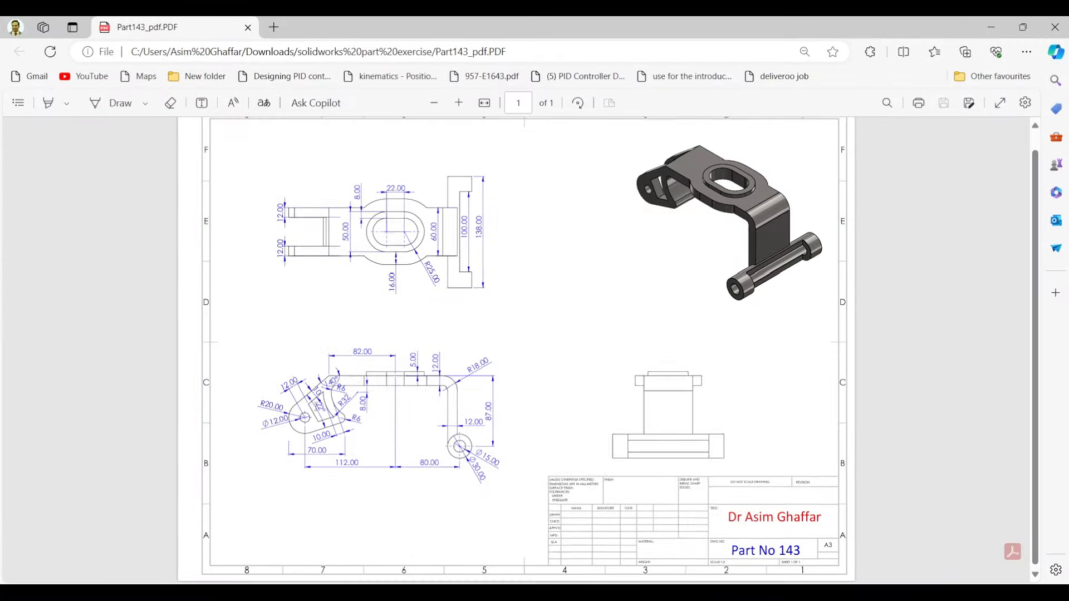
{"action": "scroll", "coordinate": [318, 407], "scroll_direction": "up", "scroll_amount": 4, "text": "ctrl"}
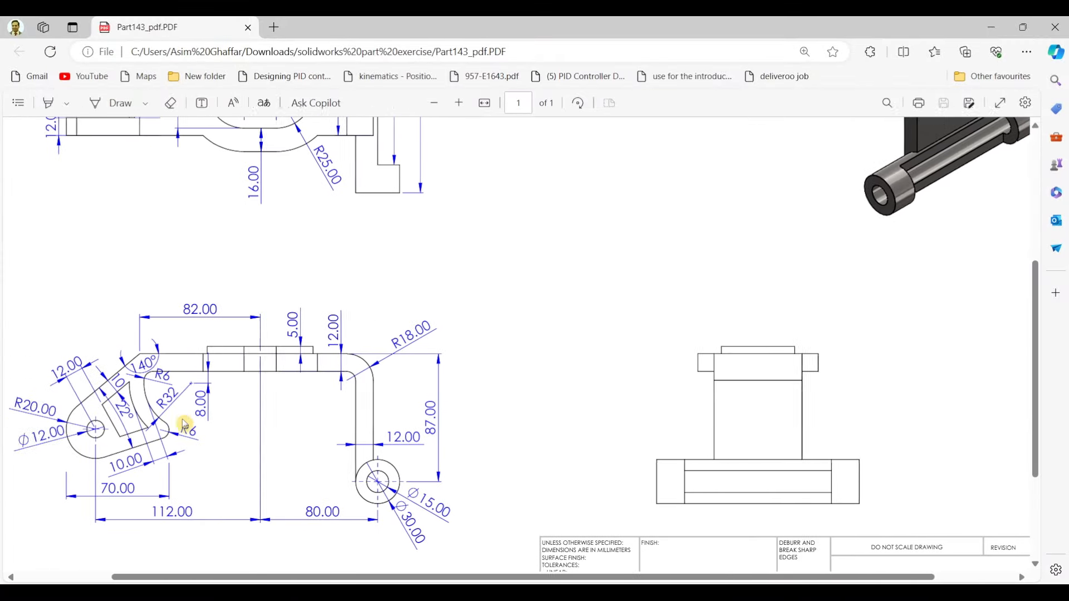
{"action": "scroll", "coordinate": [186, 424], "scroll_direction": "left", "scroll_amount": 3}
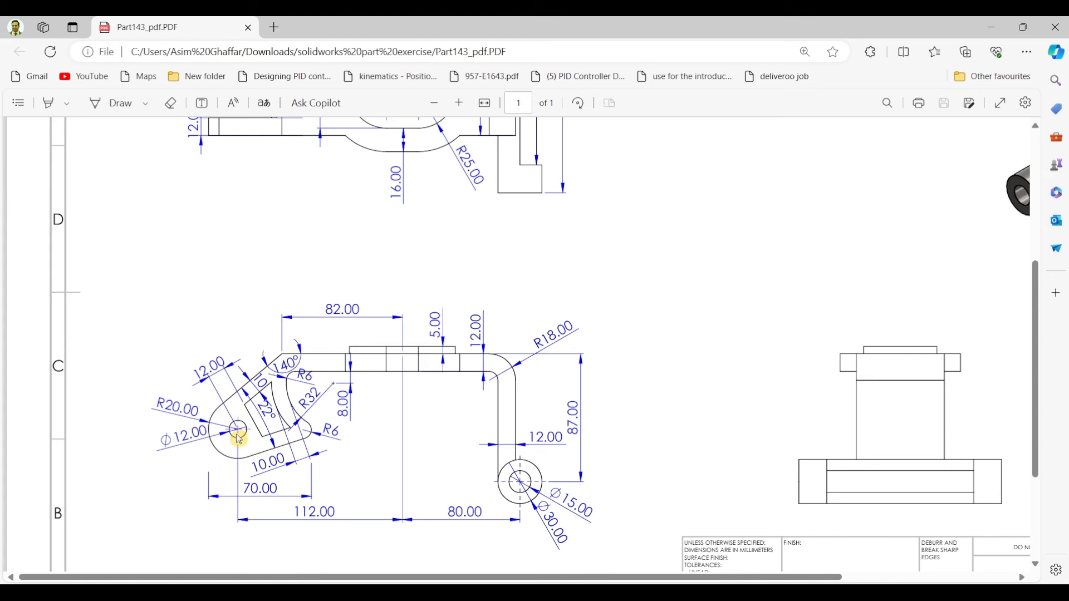
{"action": "left_click", "coordinate": [992, 28]}
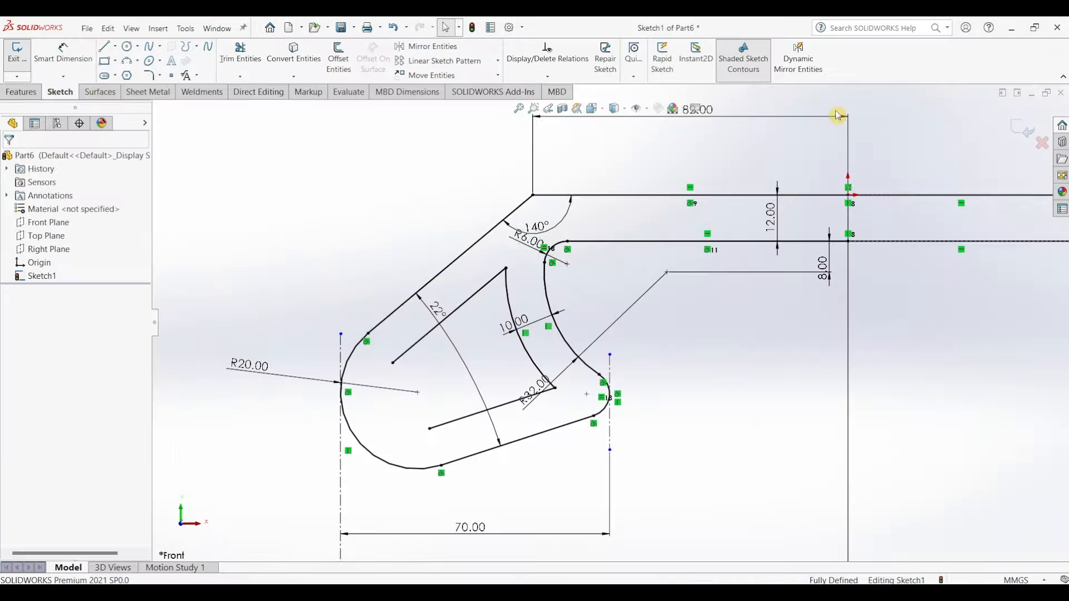
{"action": "left_click", "coordinate": [105, 49]}
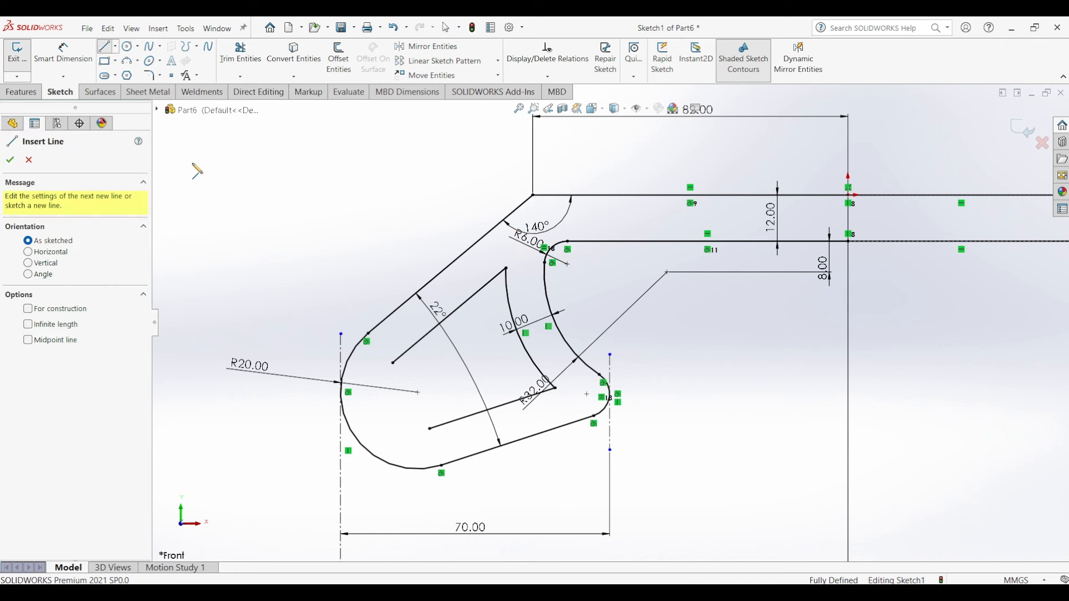
{"action": "left_click", "coordinate": [415, 346]}
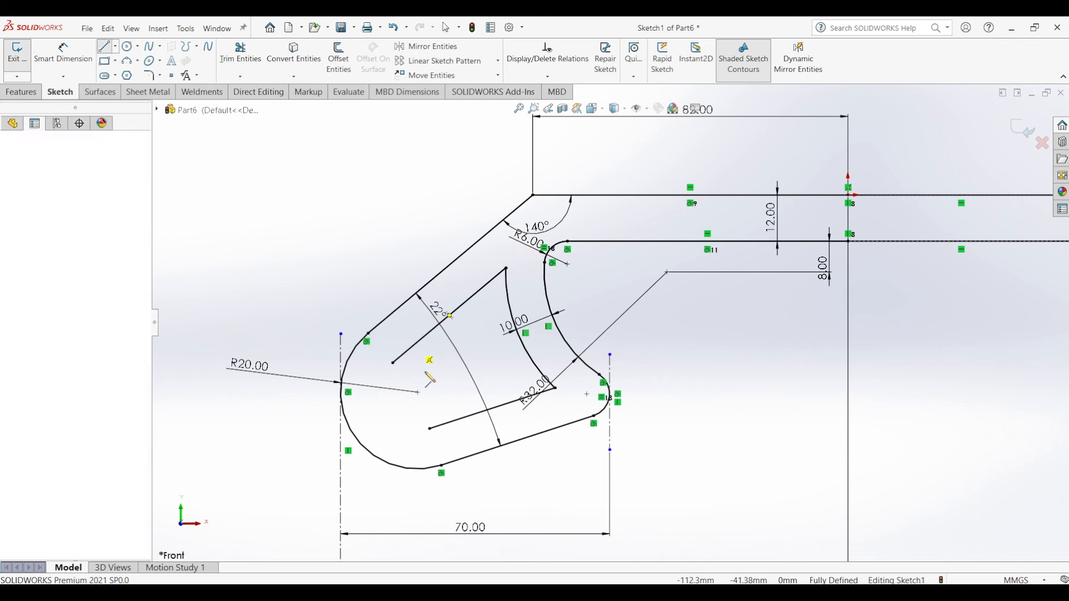
{"action": "left_click", "coordinate": [455, 422]}
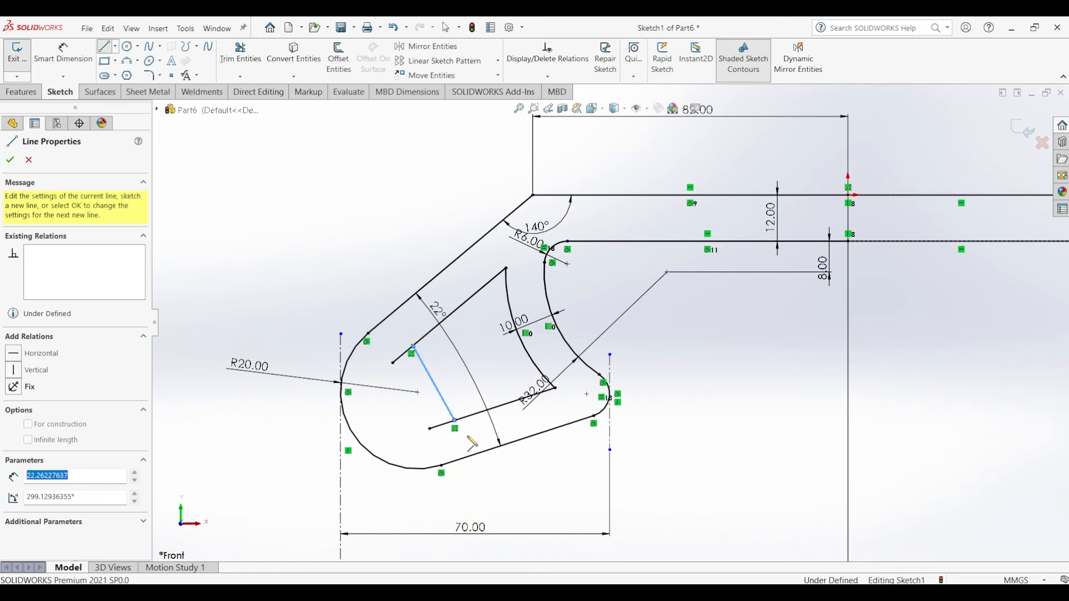
{"action": "key", "text": "Escape"}
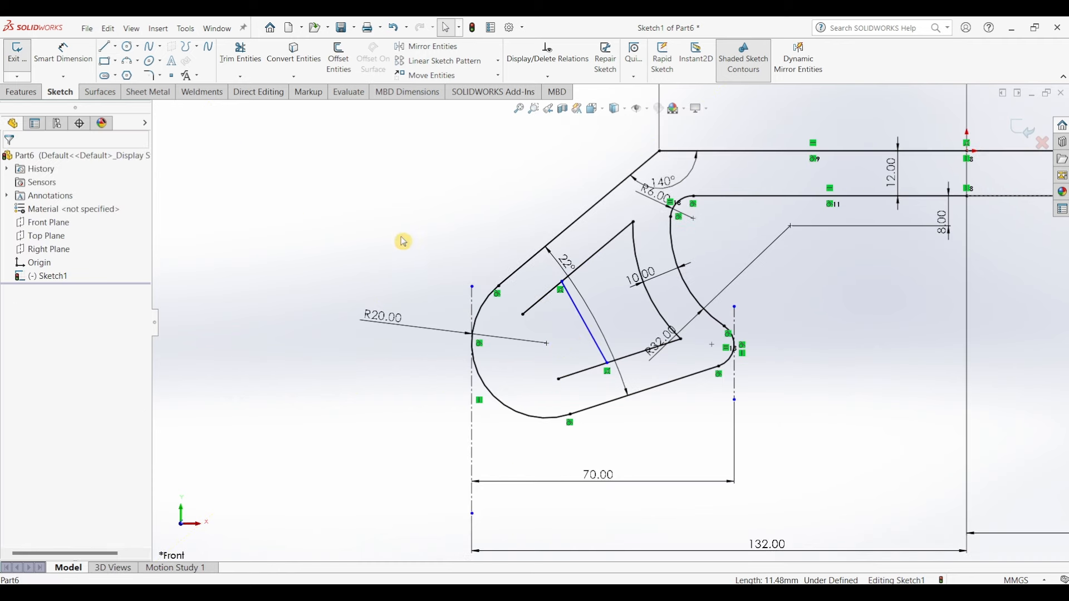
- Set the distance from the R20 arc's center point to the slanted cutout line to 12 mm
{"action": "left_click", "coordinate": [66, 56]}
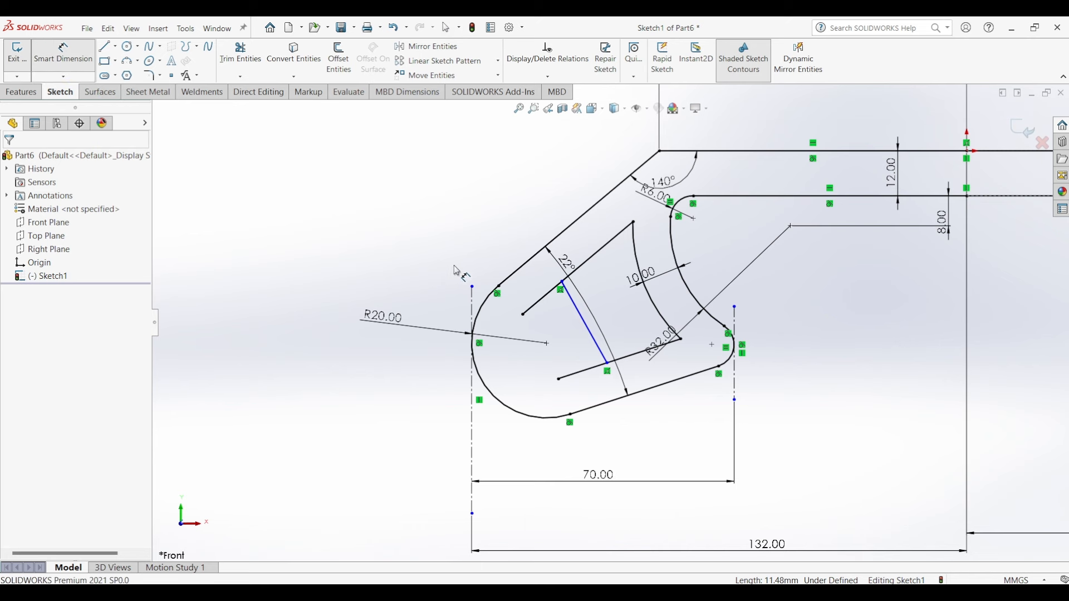
{"action": "left_click", "coordinate": [548, 344]}
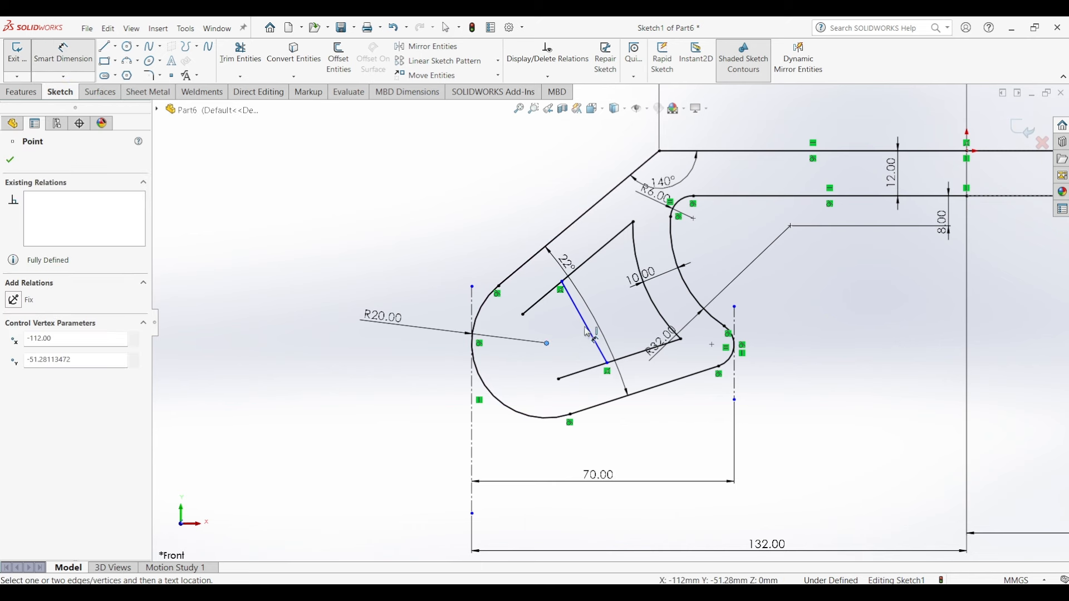
{"action": "left_click", "coordinate": [589, 332]}
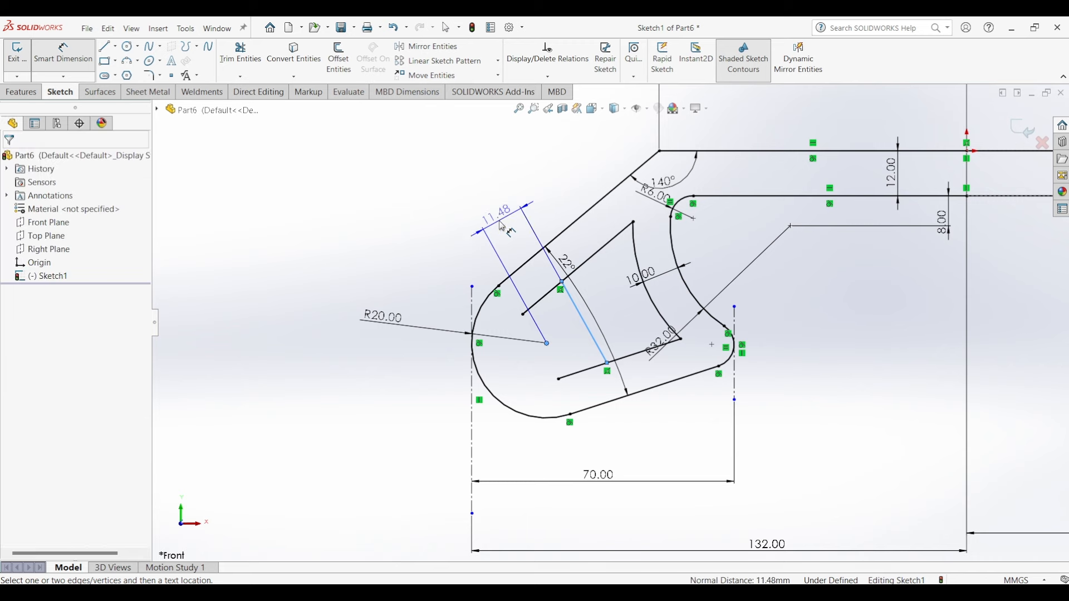
{"action": "left_click", "coordinate": [499, 235]}
{"action": "type", "text": "1"}
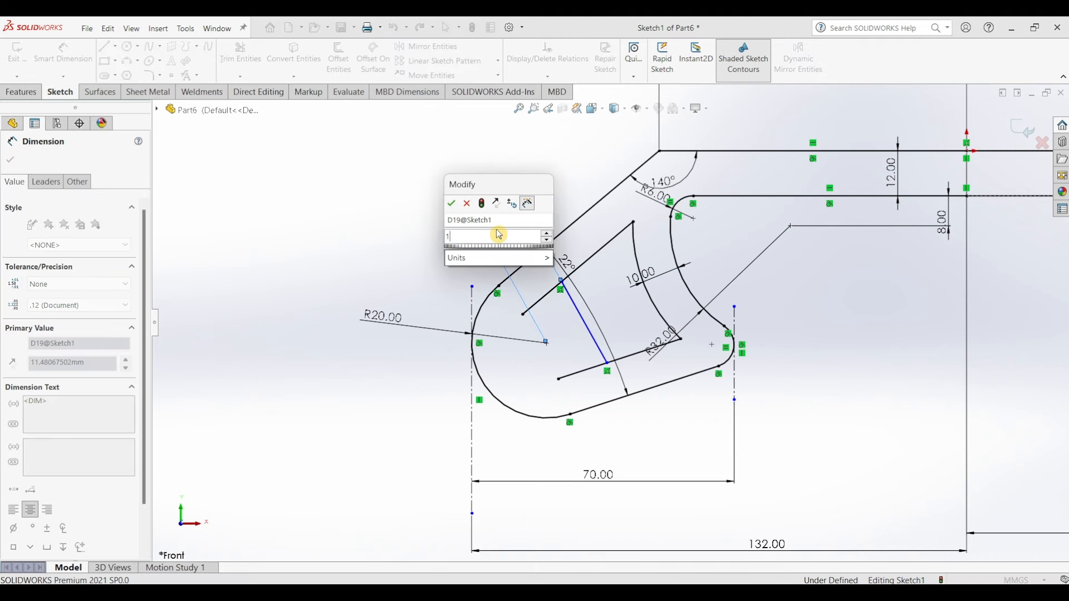
{"action": "type", "text": "2"}
{"action": "key", "text": "Return"}
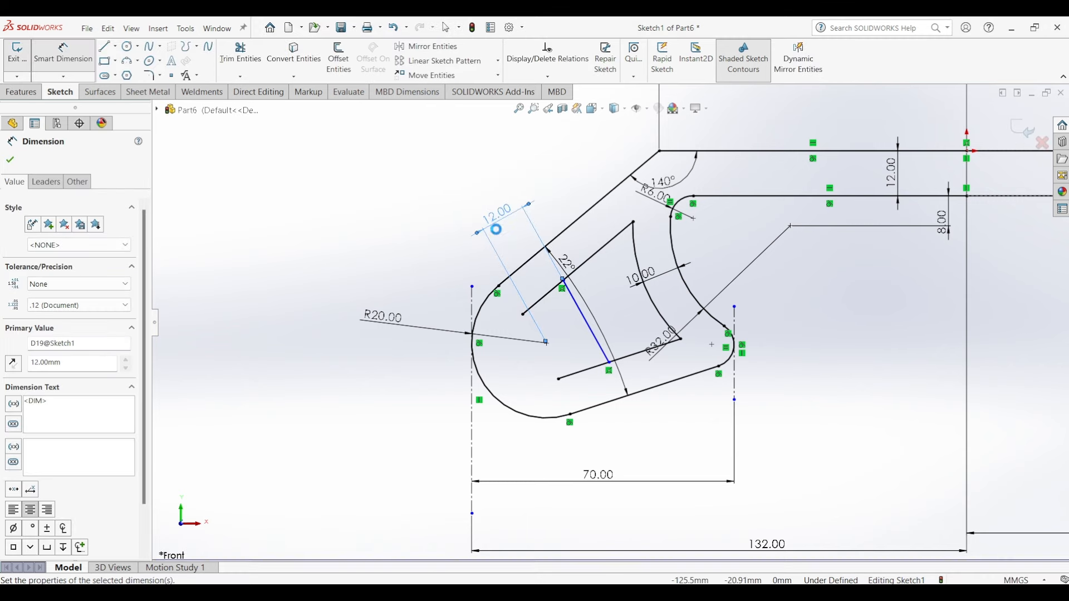
{"action": "key", "text": "Escape"}
{"action": "key", "text": "Escape"}
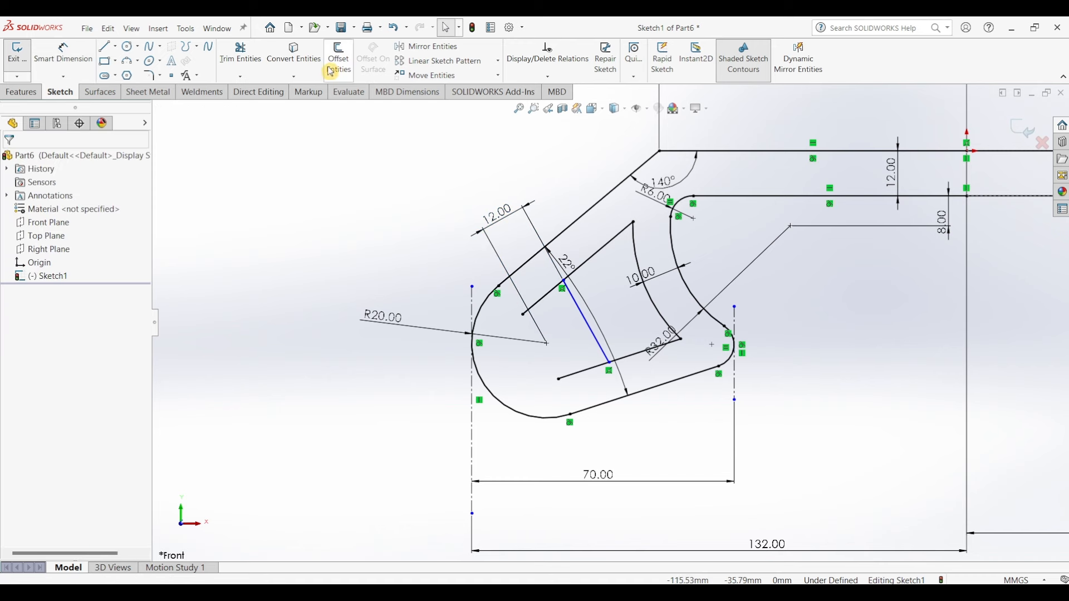
- Trim the ends of both offset lines that extend past the slanted cutout line, closing the cutout profile
{"action": "left_click", "coordinate": [240, 61]}
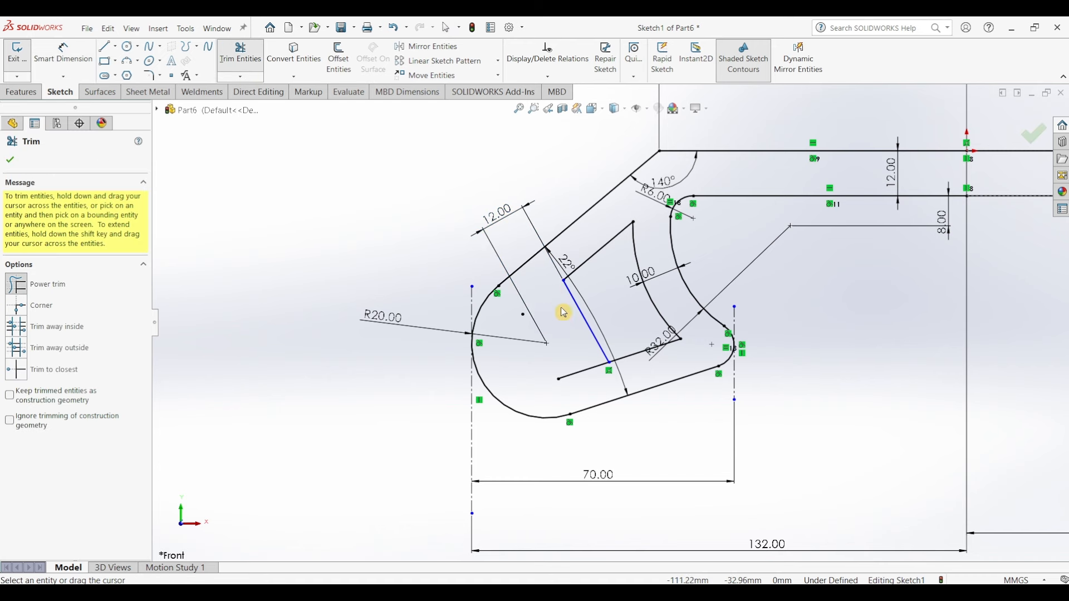
{"action": "left_click_drag", "start_coordinate": [574, 350], "coordinate": [609, 377]}
{"action": "key", "text": "Escape"}
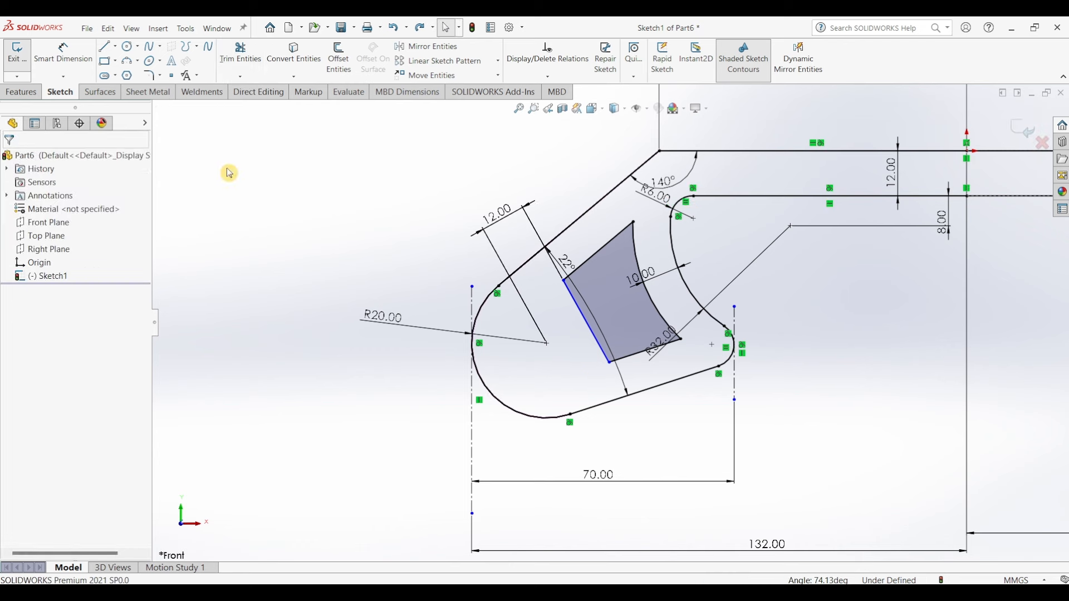
- Sketch a centerline about 12 mm long from the R20 arc's center to the slanted cutout line
{"action": "left_click", "coordinate": [115, 47]}
{"action": "left_click", "coordinate": [131, 73]}
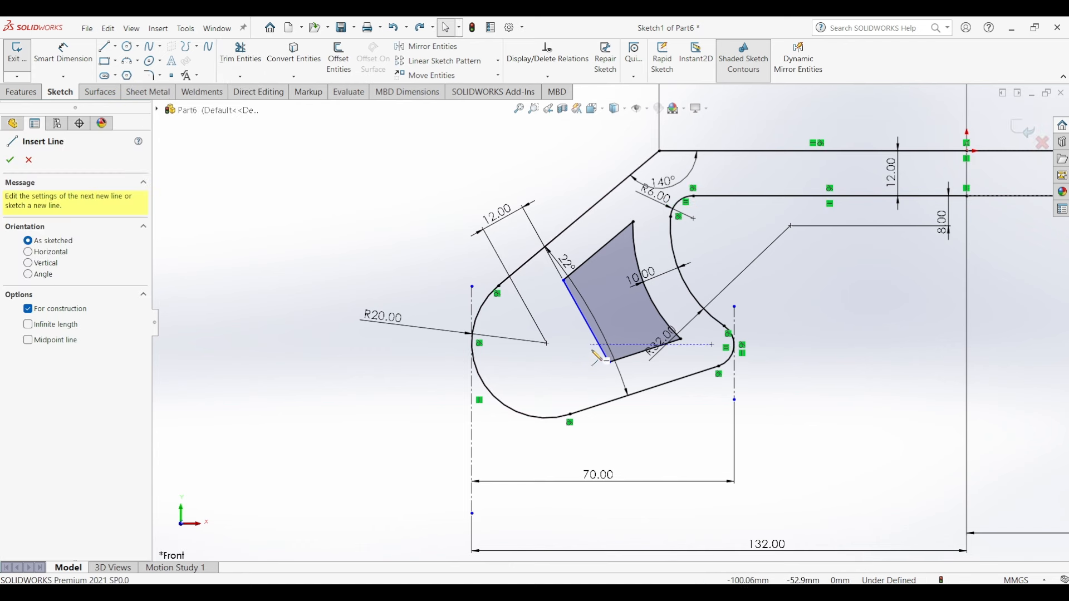
{"action": "left_click", "coordinate": [546, 344]}
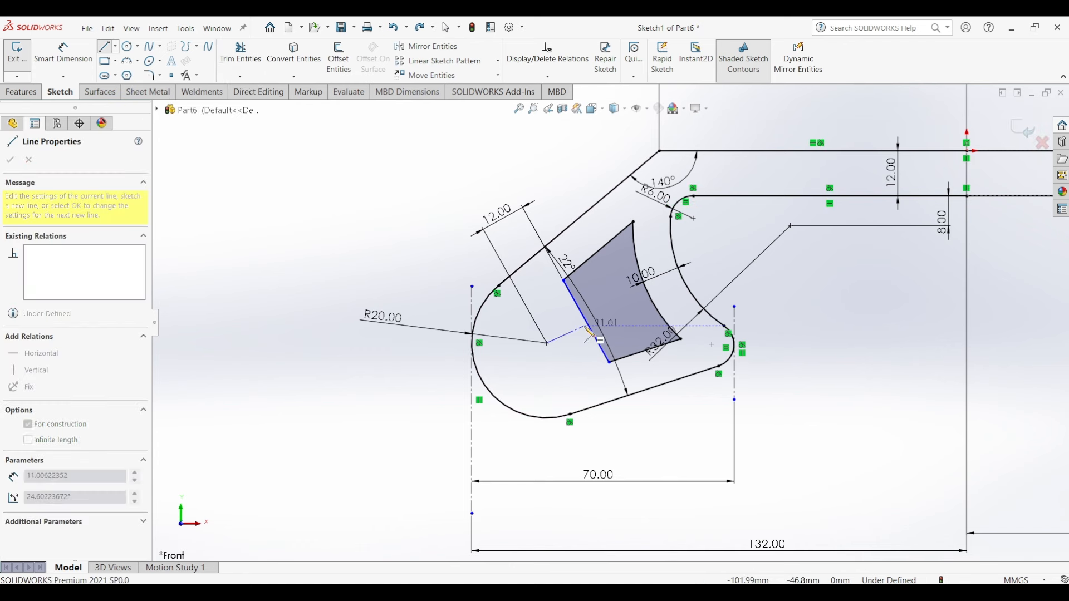
{"action": "left_click", "coordinate": [586, 322]}
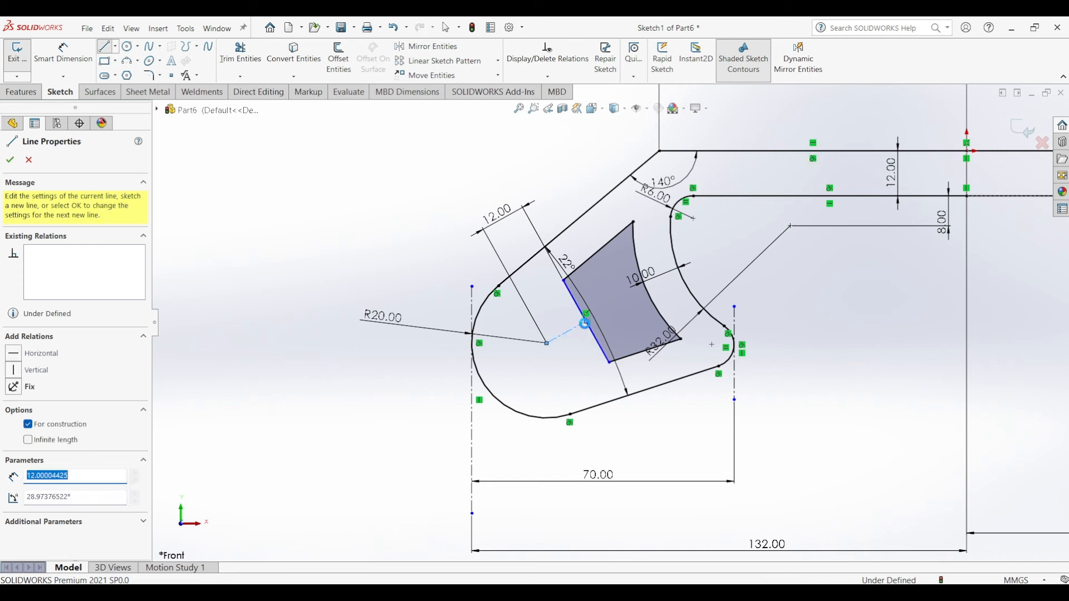
{"action": "key", "text": "Escape"}
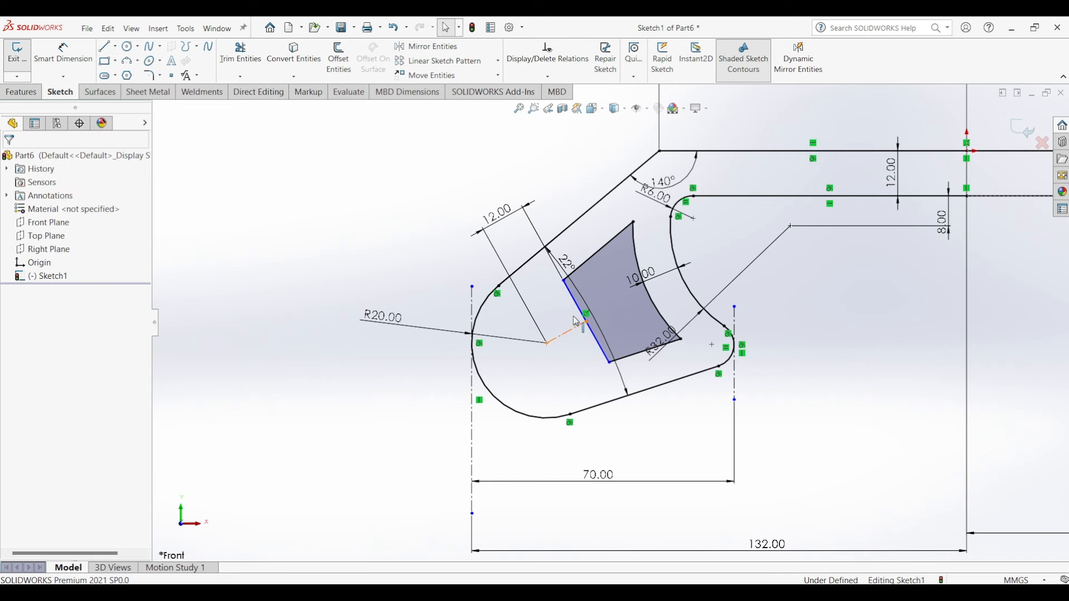
- Make the new short centerline perpendicular to the slanted cutout line
{"action": "left_click", "coordinate": [576, 330]}
{"action": "left_click", "coordinate": [579, 310], "text": "ctrl"}
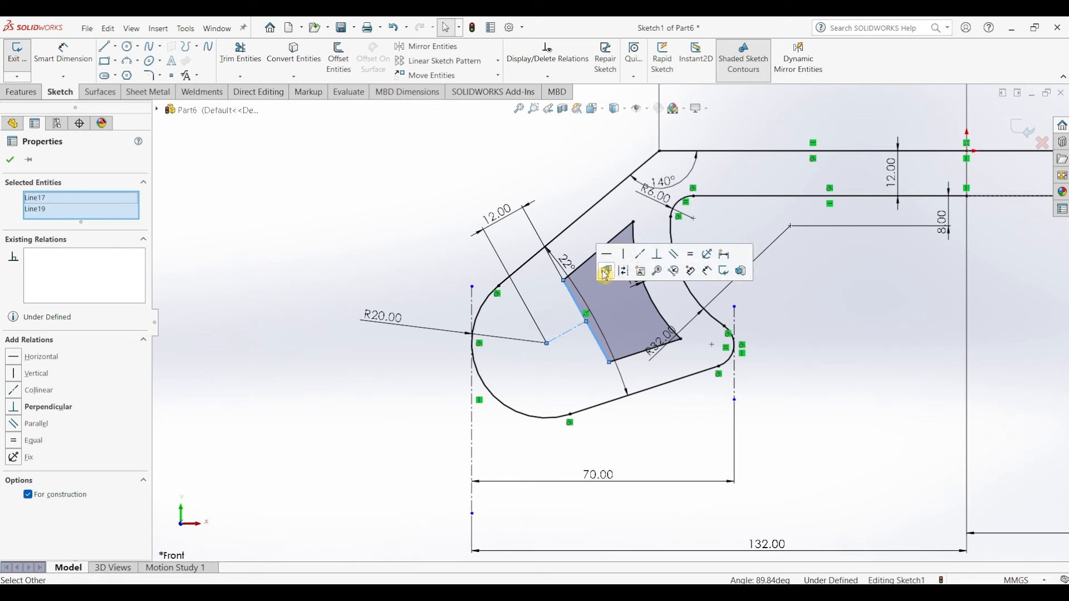
{"action": "left_click", "coordinate": [656, 255]}
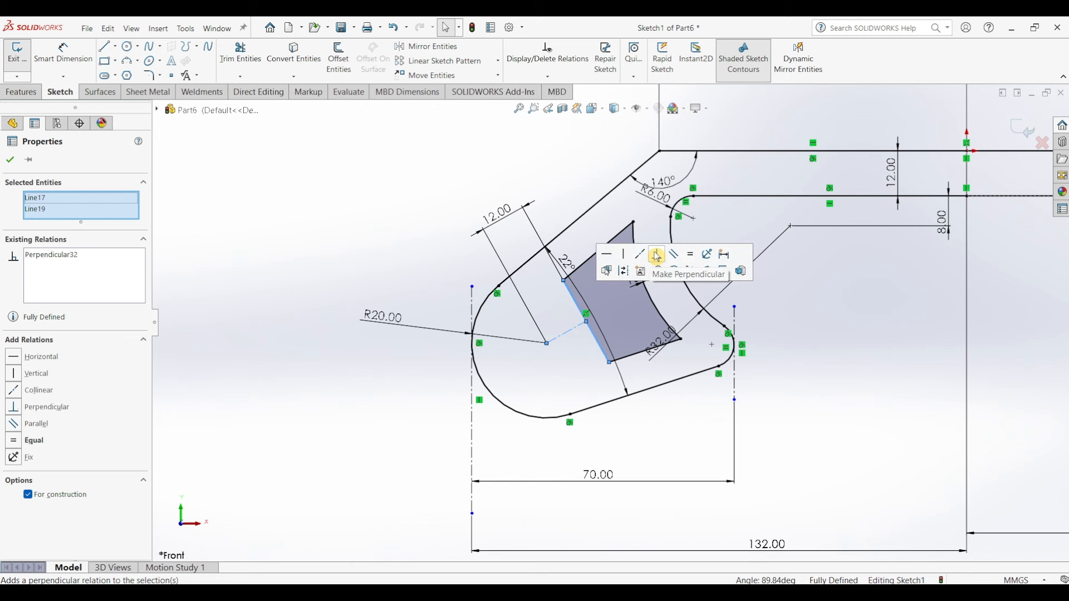
{"action": "left_click", "coordinate": [405, 237]}
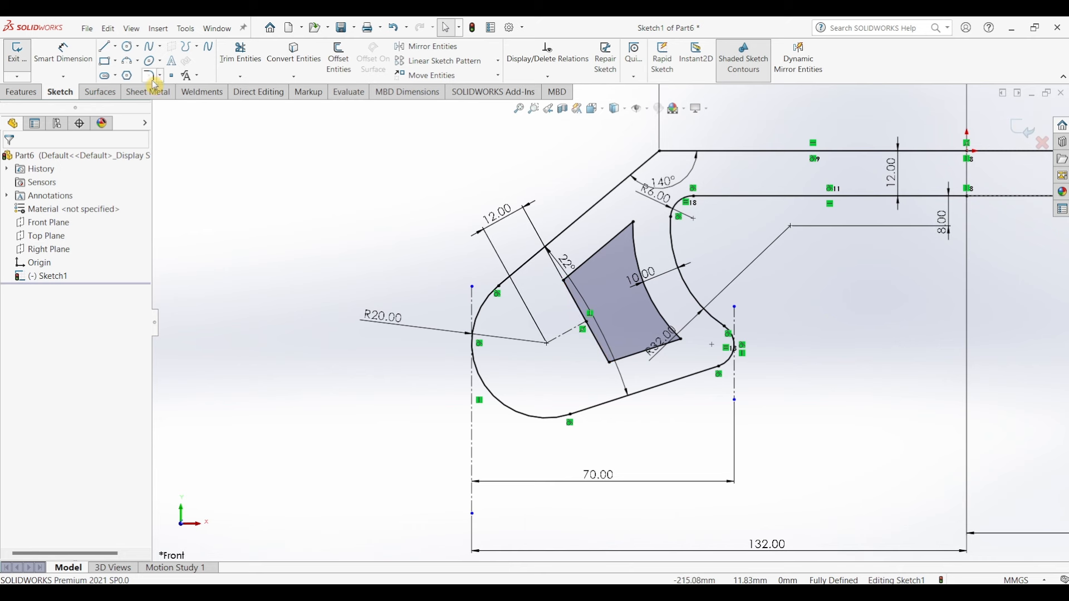
- Sketch a circle at the R20 arc's center for the left arm's hole and set its diameter to 12 mm
{"action": "left_click", "coordinate": [133, 49]}
{"action": "left_click", "coordinate": [547, 343]}
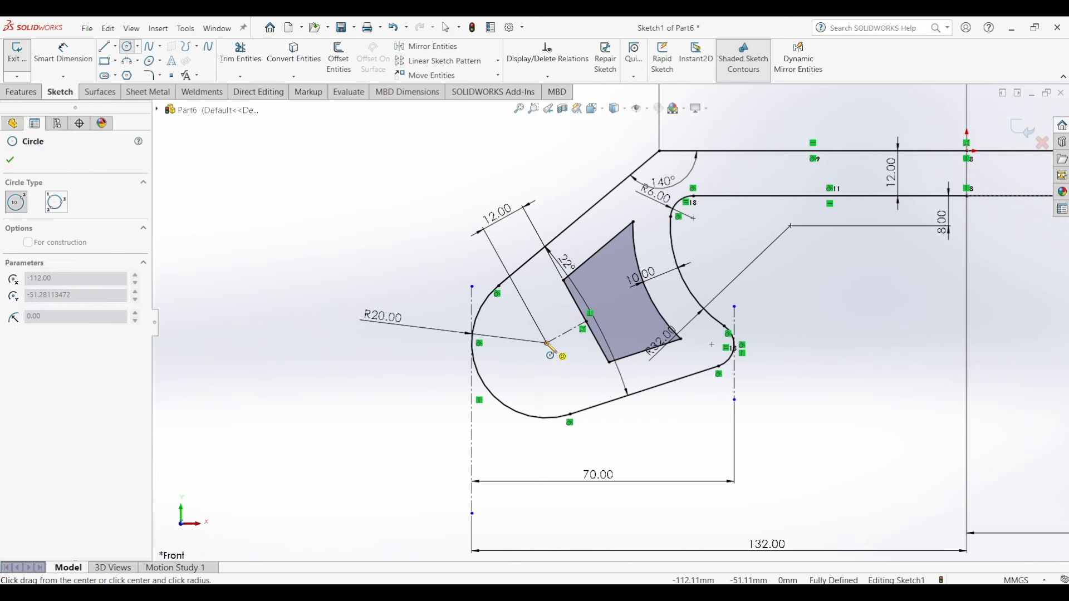
{"action": "left_click", "coordinate": [561, 366]}
{"action": "left_click", "coordinate": [56, 64]}
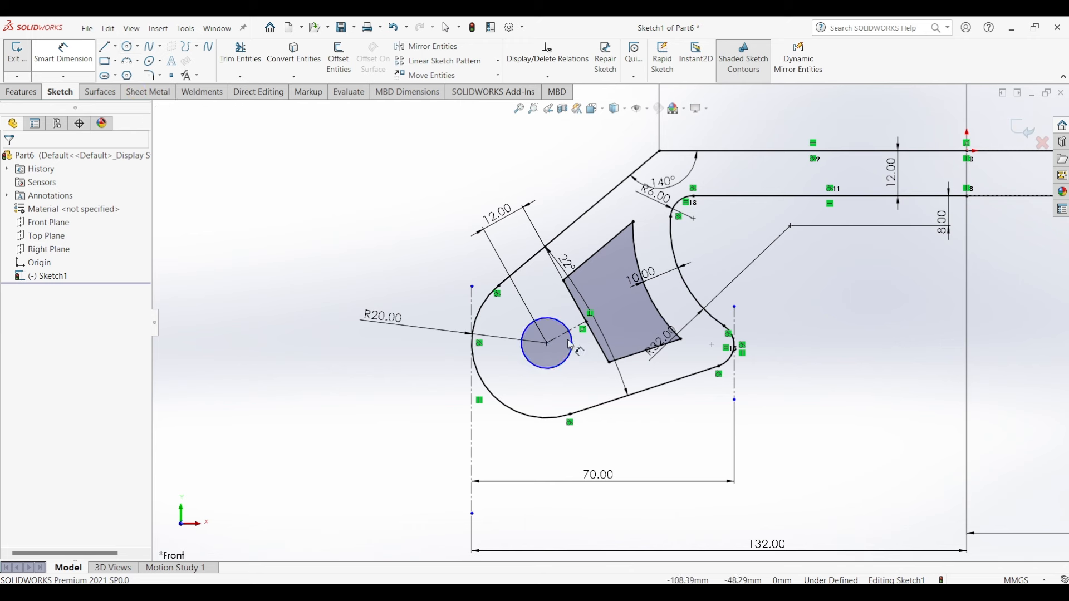
{"action": "left_click", "coordinate": [538, 326]}
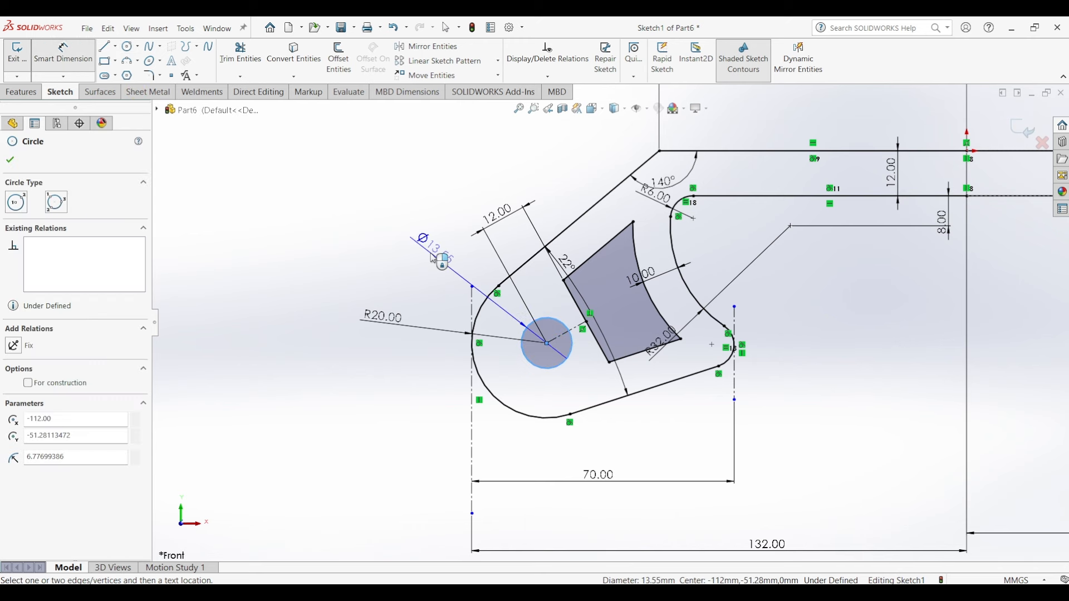
{"action": "left_click", "coordinate": [443, 280]}
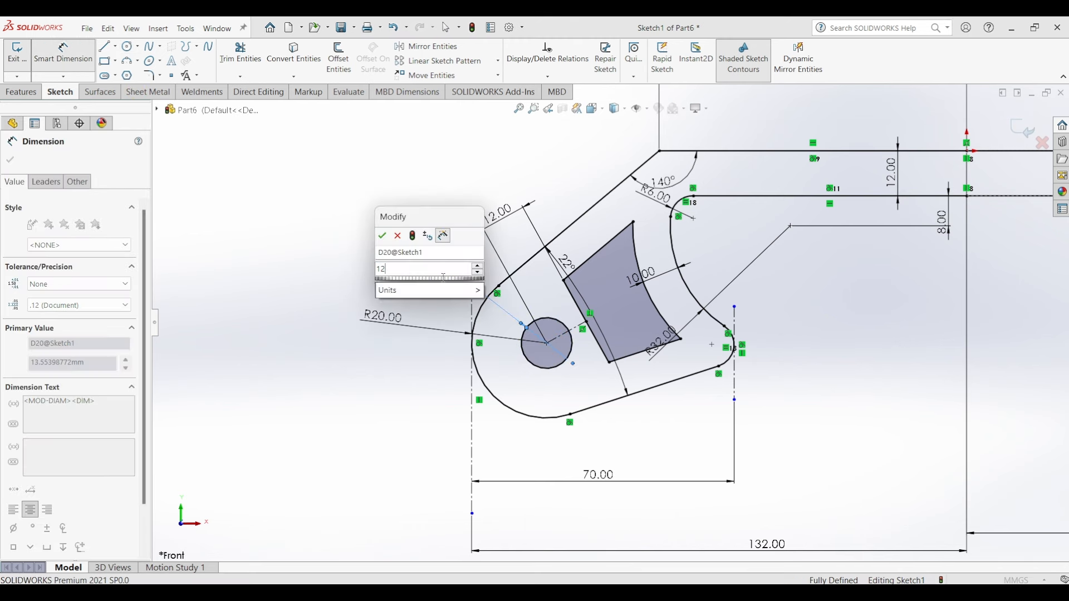
{"action": "key", "text": "Return"}
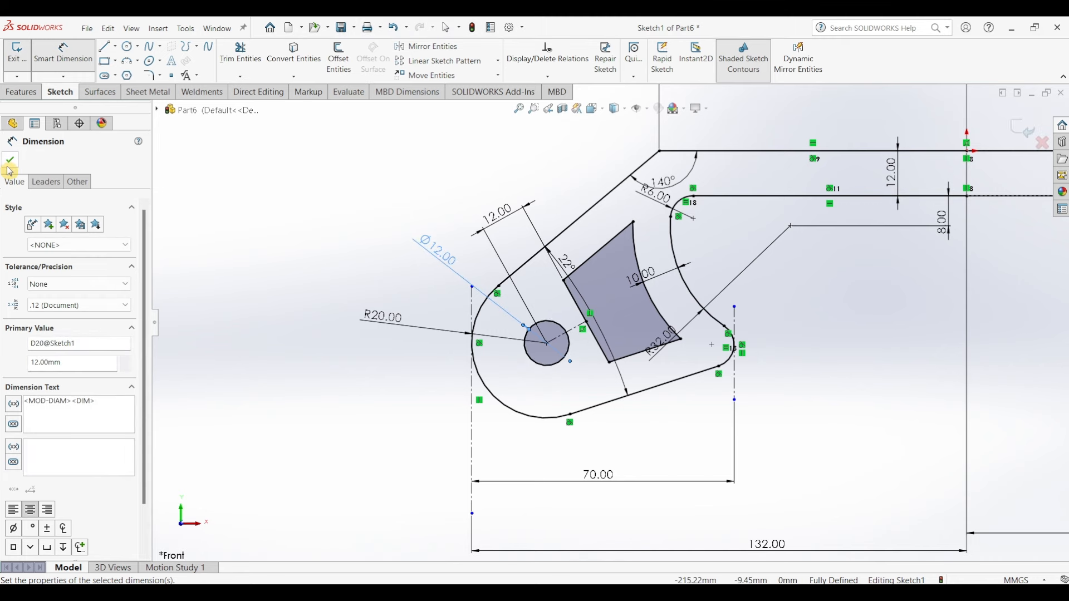
{"action": "left_click", "coordinate": [9, 161]}
{"action": "scroll", "coordinate": [773, 418], "scroll_direction": "up", "scroll_amount": 4}
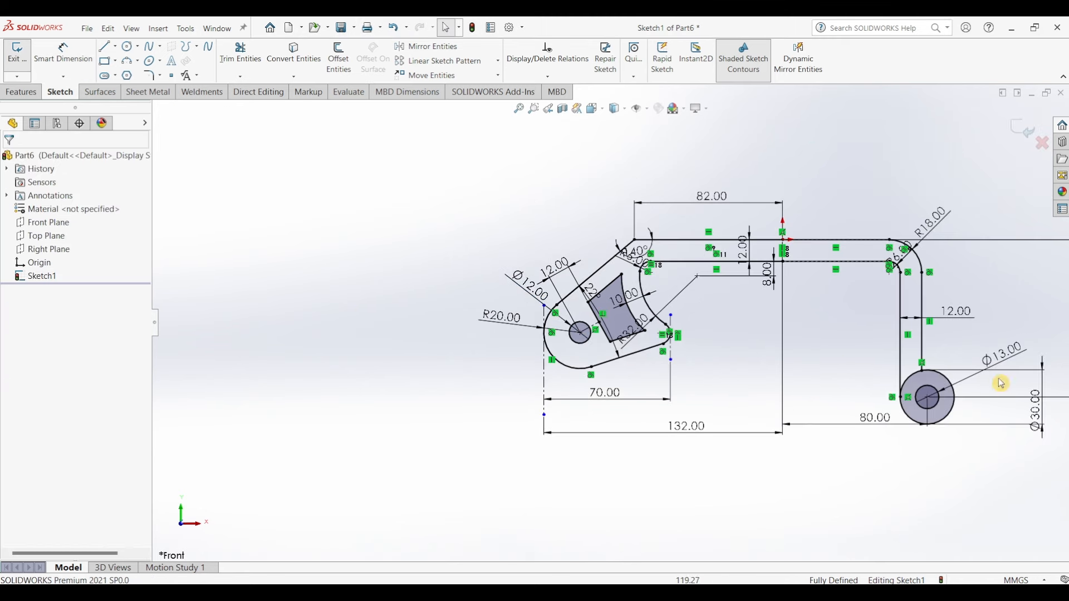
{"action": "scroll", "coordinate": [1040, 401], "scroll_direction": "down", "scroll_amount": 1}
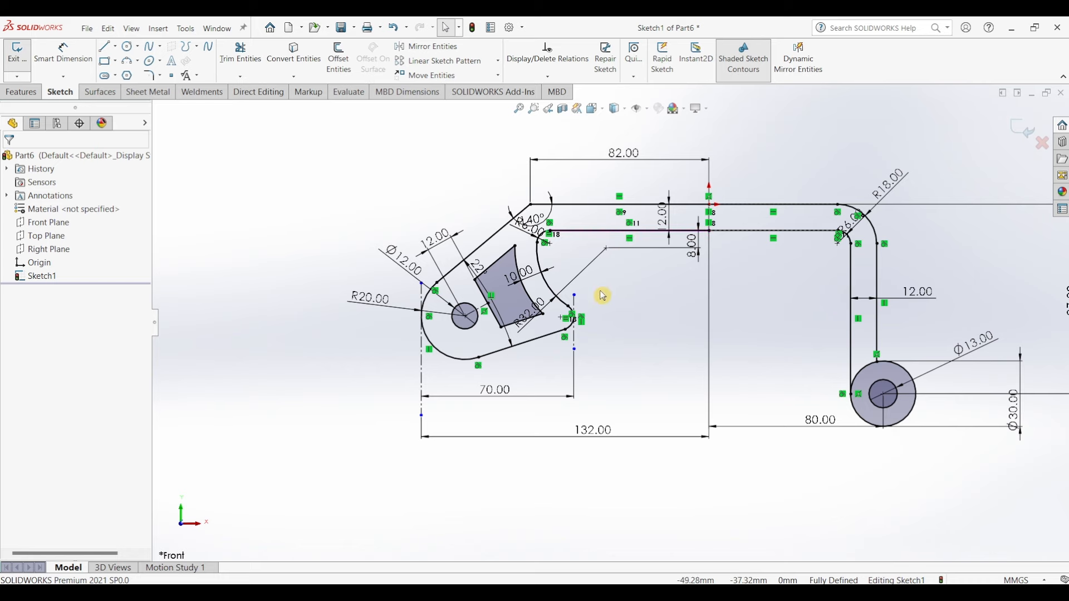
- Check the top and isometric views in the Part143 PDF, and extend both ends of the cutout's offset arc to the left arm's outline
{"action": "left_click", "coordinate": [427, 589]}
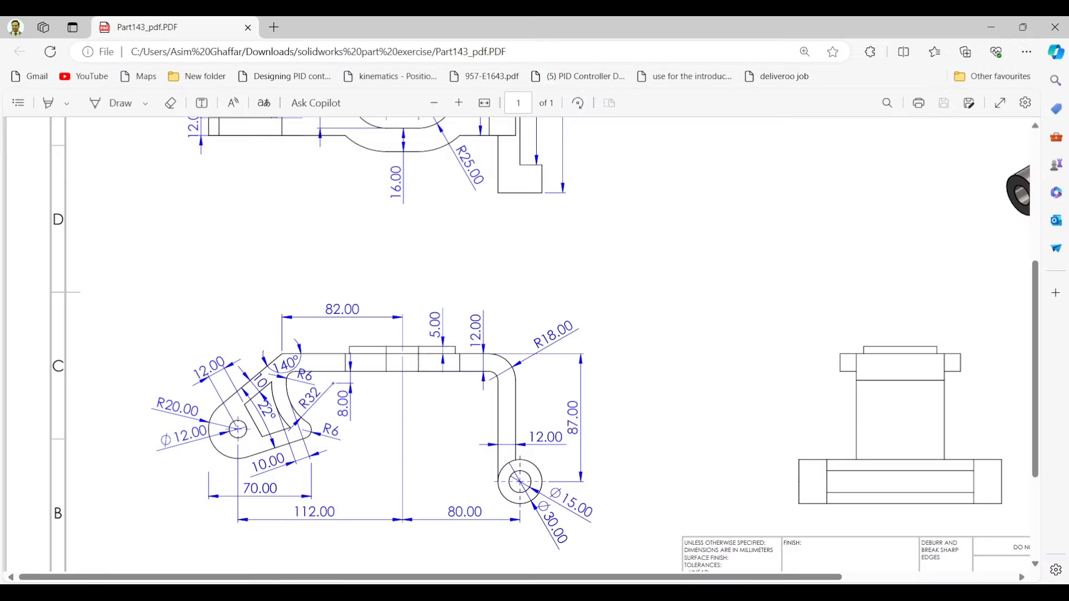
{"action": "scroll", "coordinate": [396, 371], "scroll_direction": "up", "scroll_amount": 5}
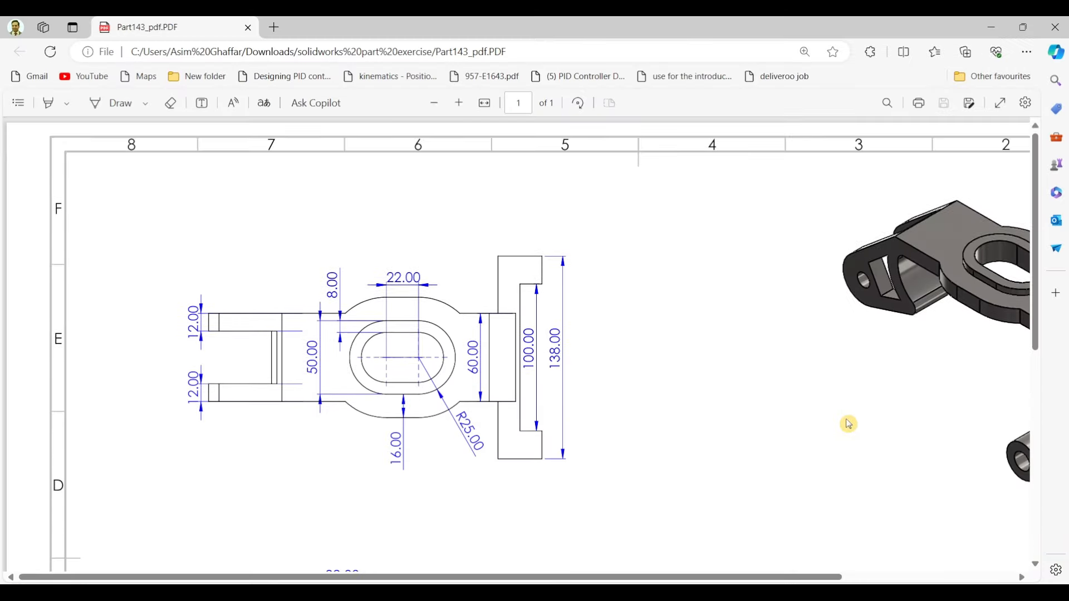
{"action": "scroll", "coordinate": [843, 428], "scroll_direction": "right", "scroll_amount": 4}
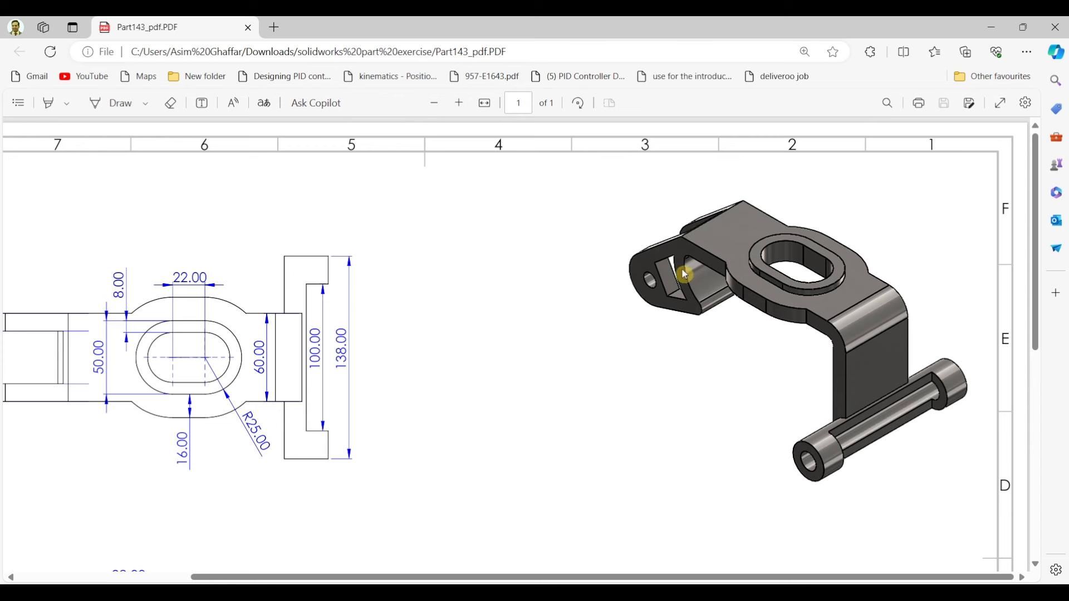
{"action": "left_click", "coordinate": [991, 28]}
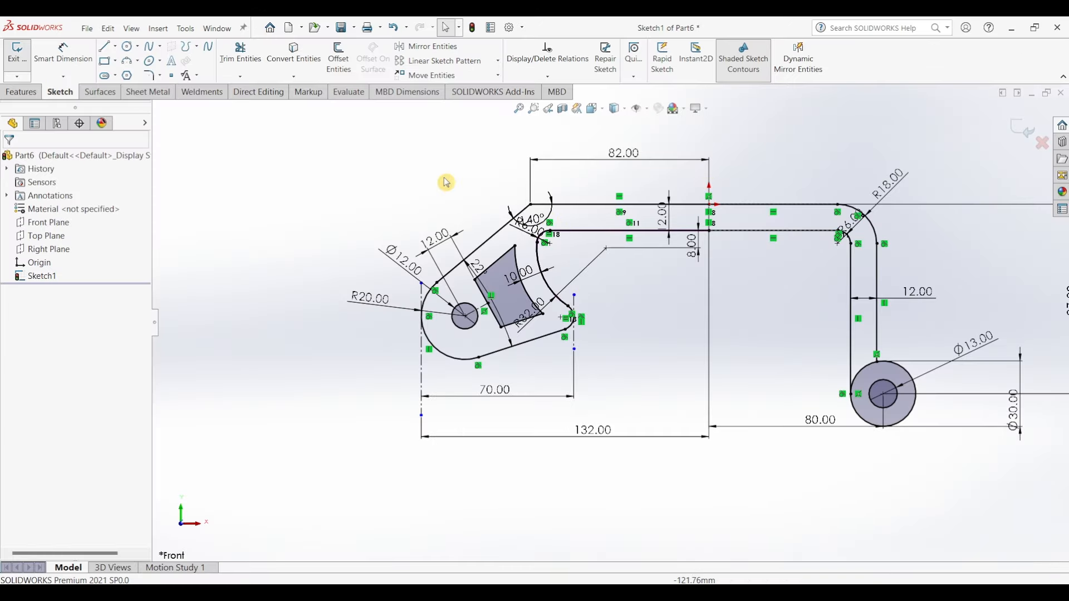
{"action": "left_click", "coordinate": [248, 83]}
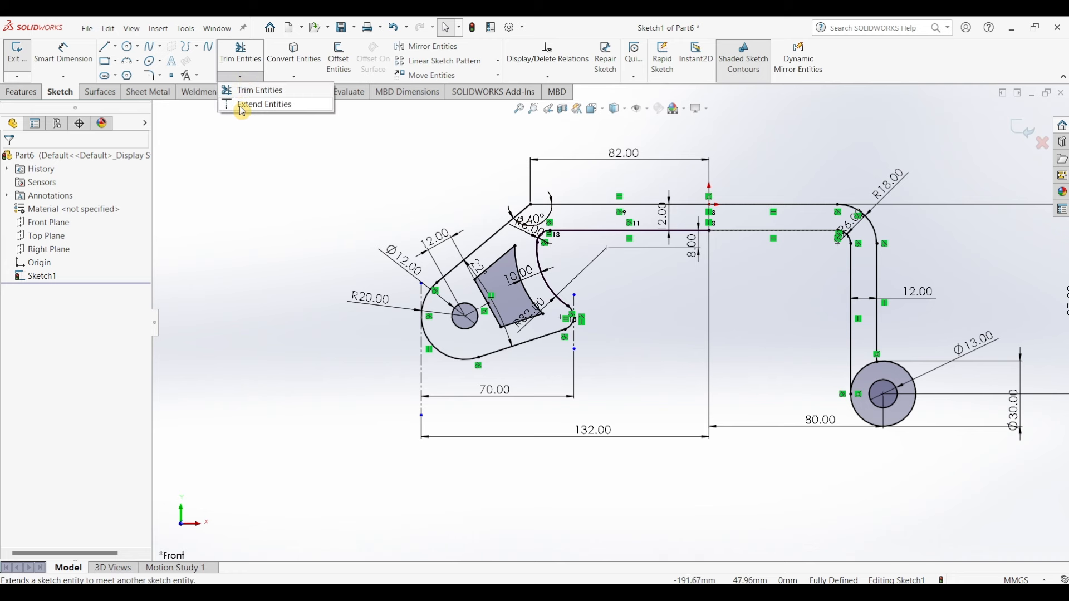
{"action": "left_click", "coordinate": [251, 88]}
{"action": "scroll", "coordinate": [520, 270], "scroll_direction": "down", "scroll_amount": 4}
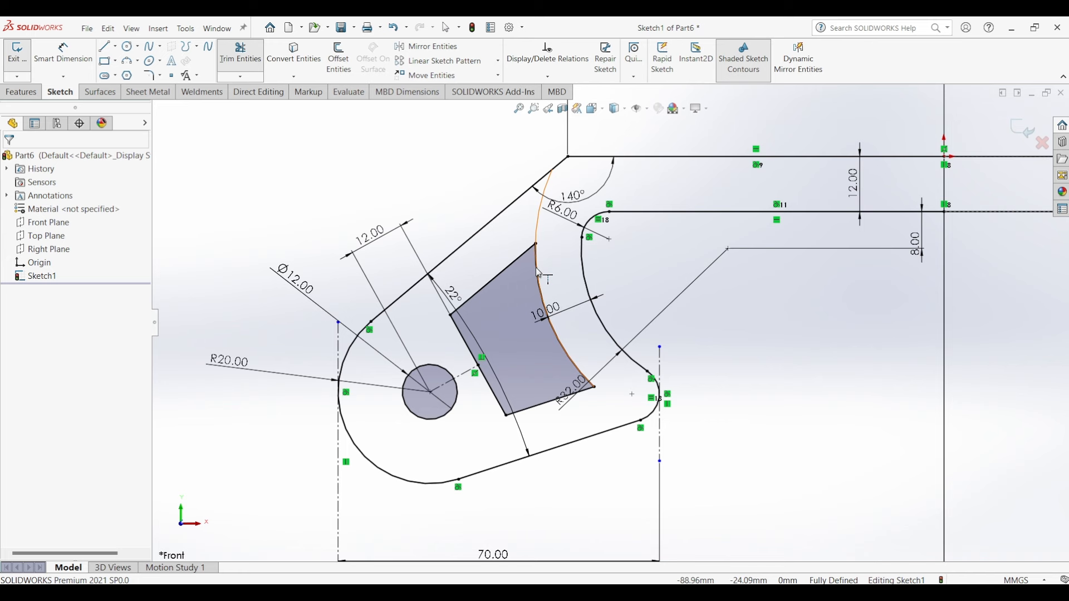
{"action": "left_click", "coordinate": [538, 271]}
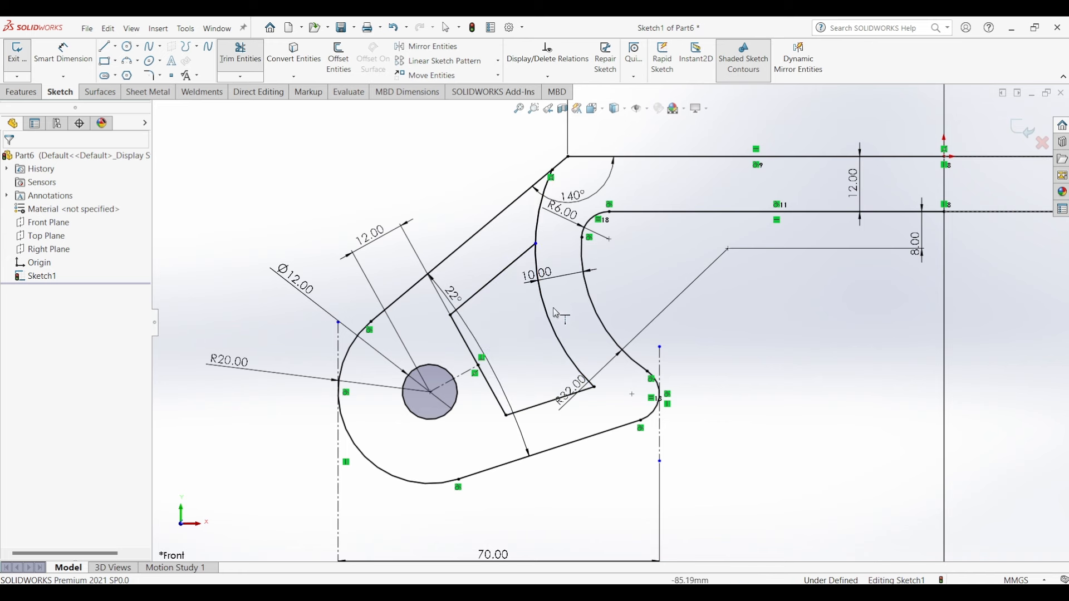
{"action": "left_click", "coordinate": [576, 365]}
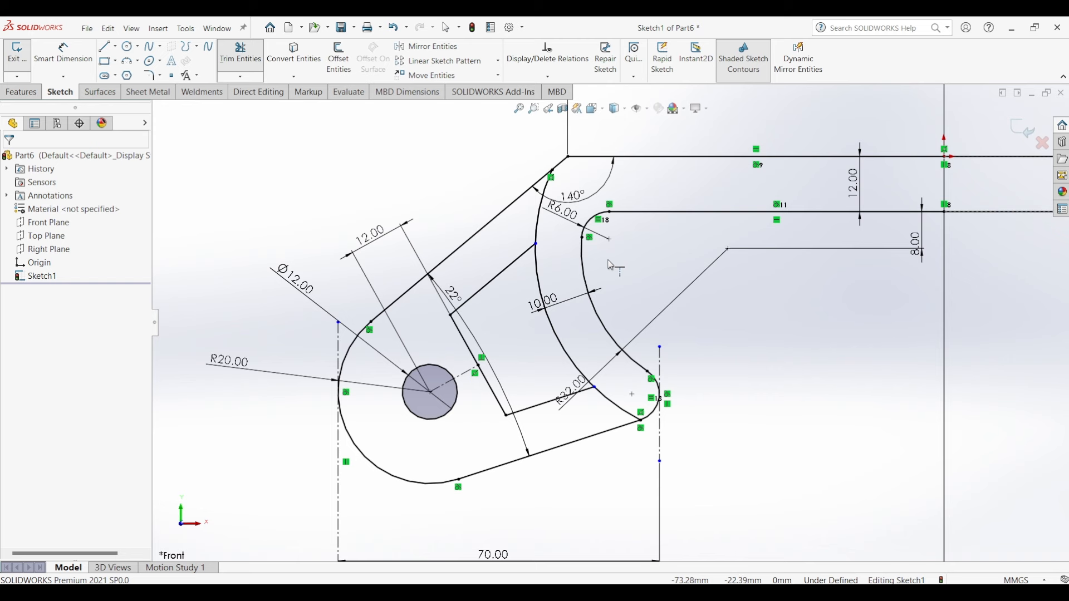
{"action": "scroll", "coordinate": [678, 358], "scroll_direction": "up", "scroll_amount": 4}
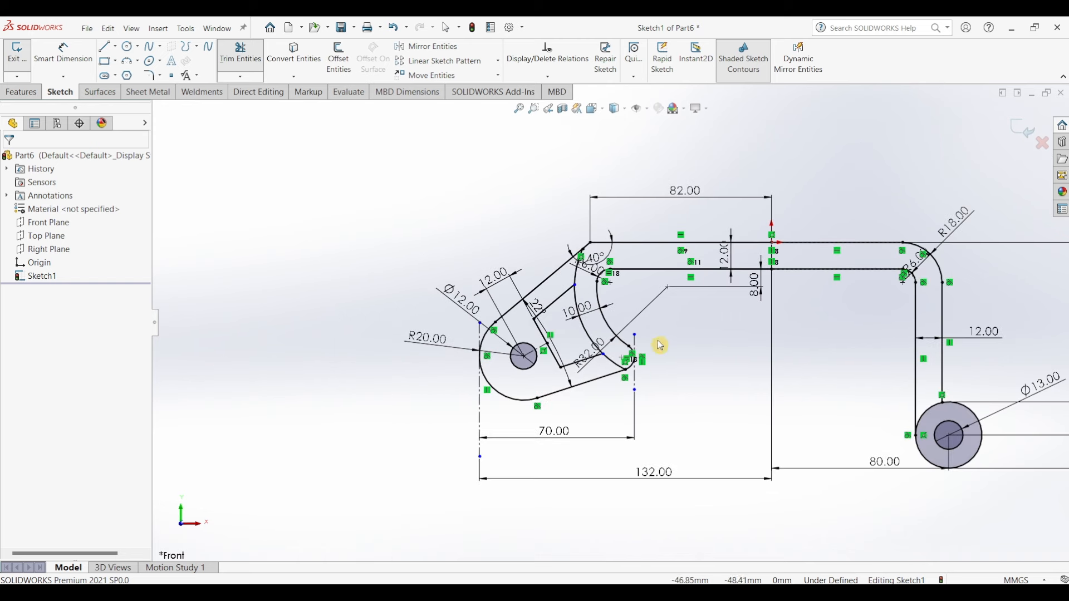
{"action": "key", "text": "Escape"}
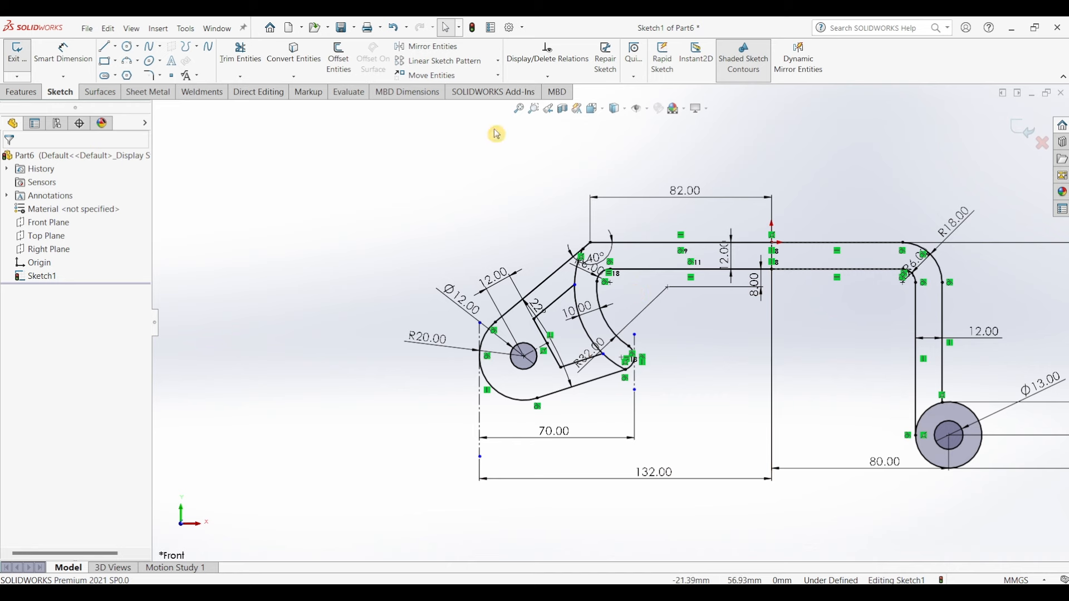
- Extrude the ring region between the 30 mm and 13 mm circles by 138 mm from the mid plane
{"action": "left_click", "coordinate": [21, 92]}
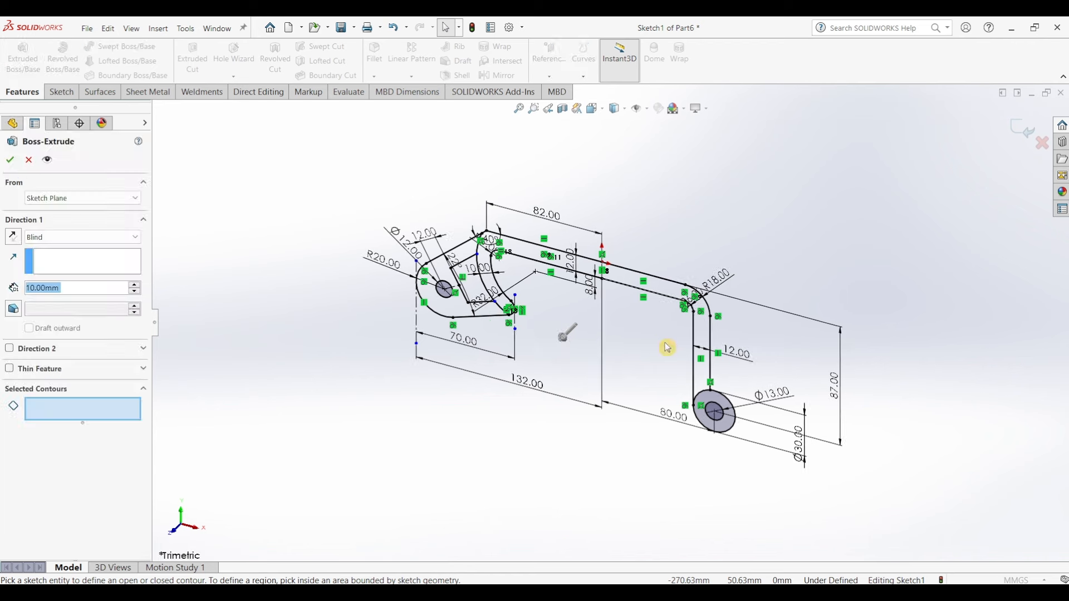
{"action": "left_click", "coordinate": [713, 422]}
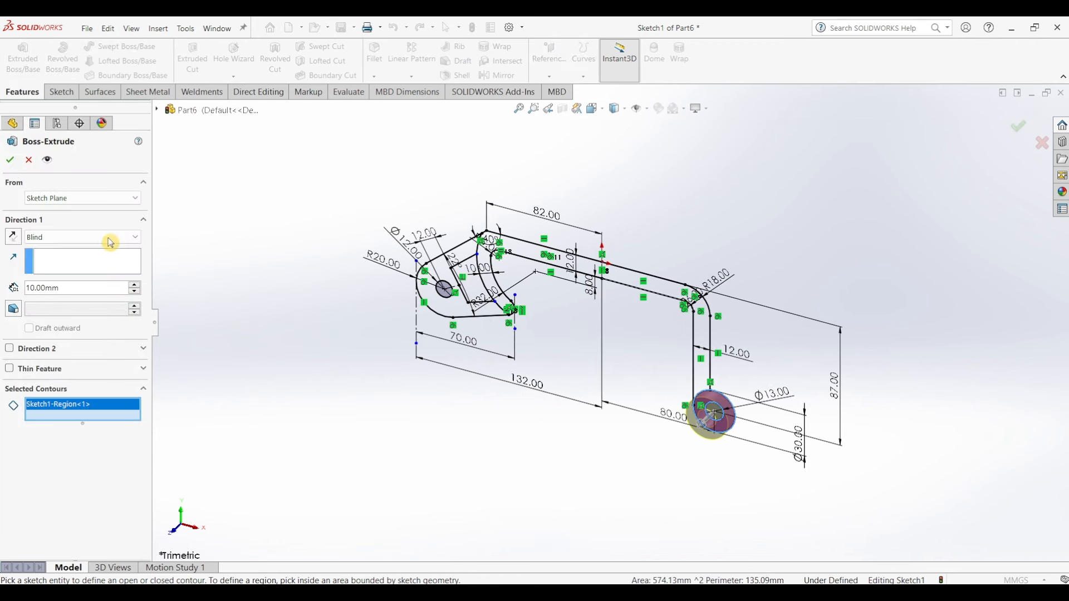
{"action": "left_click", "coordinate": [87, 237]}
{"action": "left_click", "coordinate": [70, 299]}
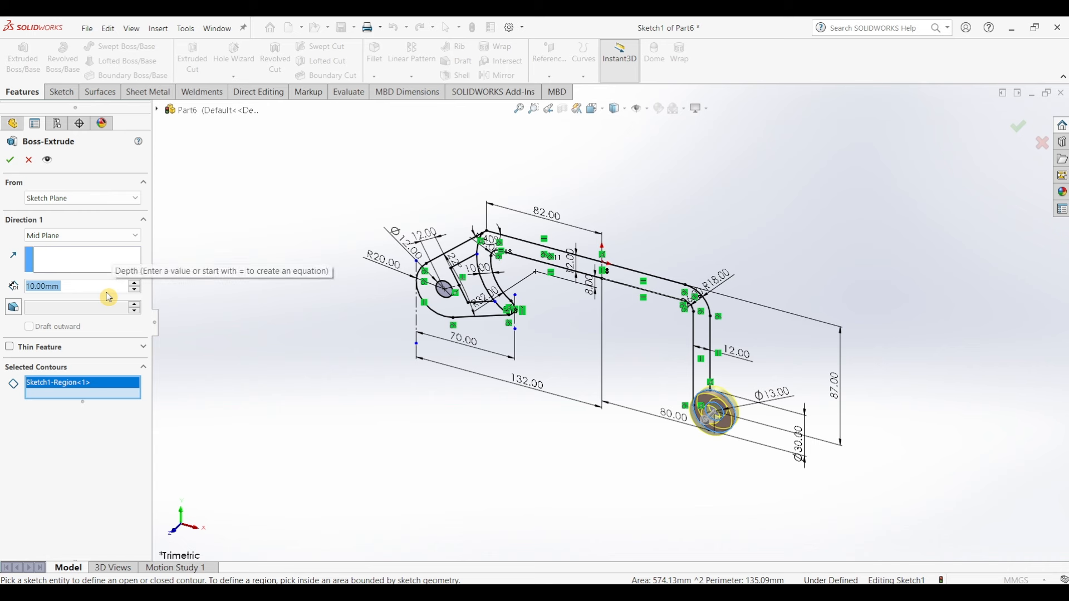
{"action": "type", "text": "138"}
{"action": "key", "text": "Return"}
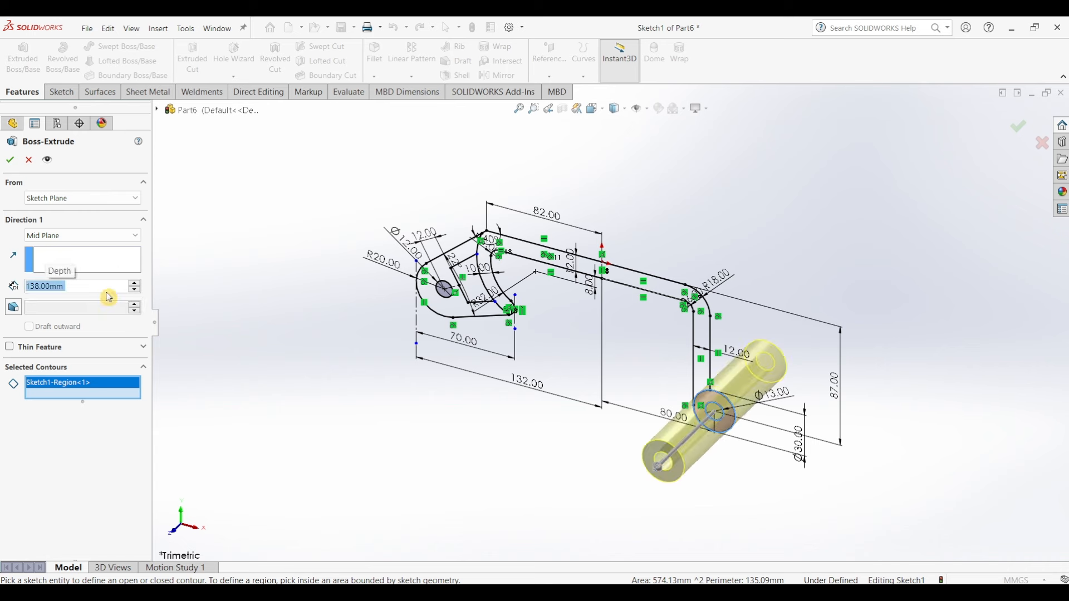
{"action": "left_click", "coordinate": [10, 160]}
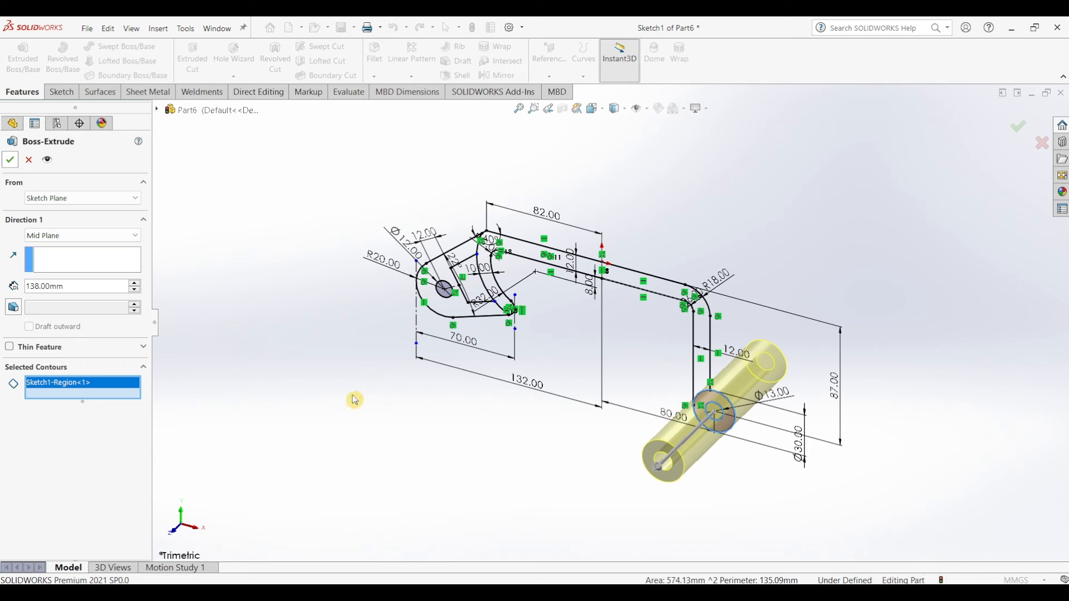
- Reuse the same sketch to extrude the bent strip region, including its curved left end, by 60 mm from the mid plane
{"action": "left_click", "coordinate": [7, 290]}
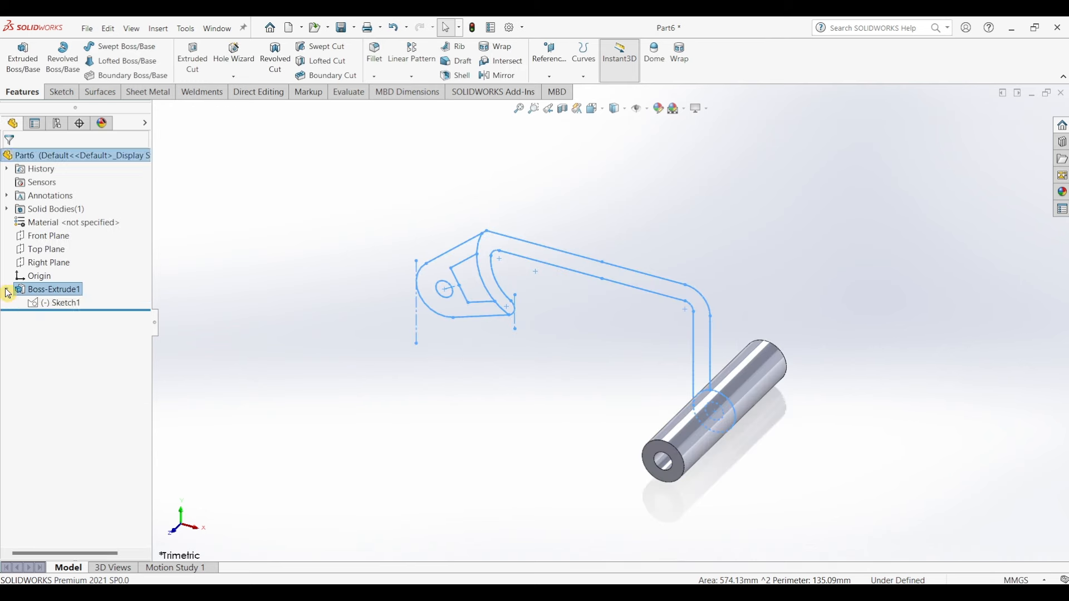
{"action": "left_click", "coordinate": [44, 305]}
{"action": "left_click", "coordinate": [22, 55]}
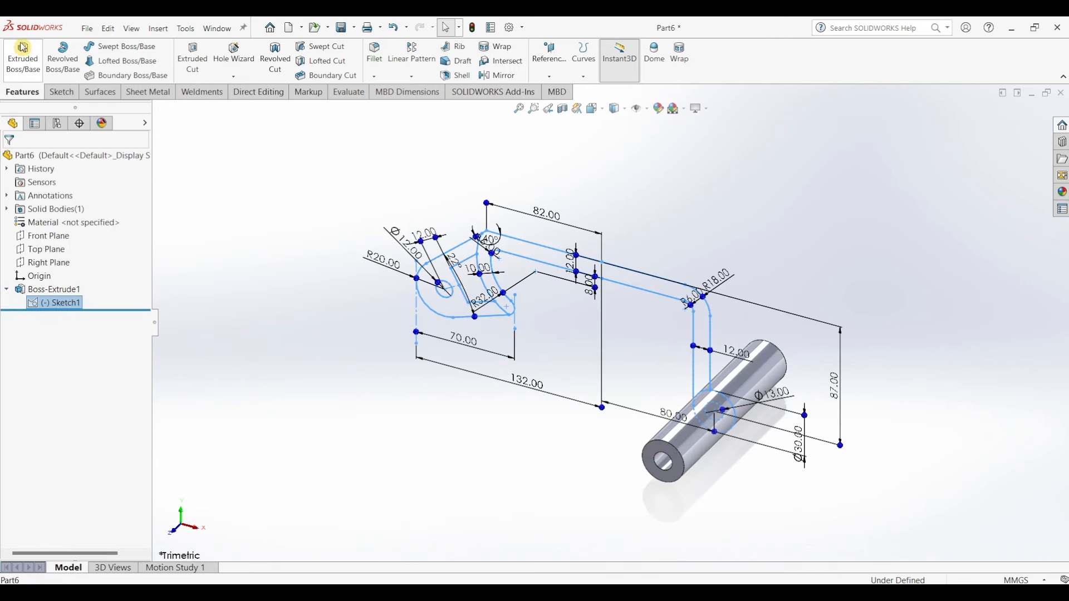
{"action": "left_click", "coordinate": [643, 288]}
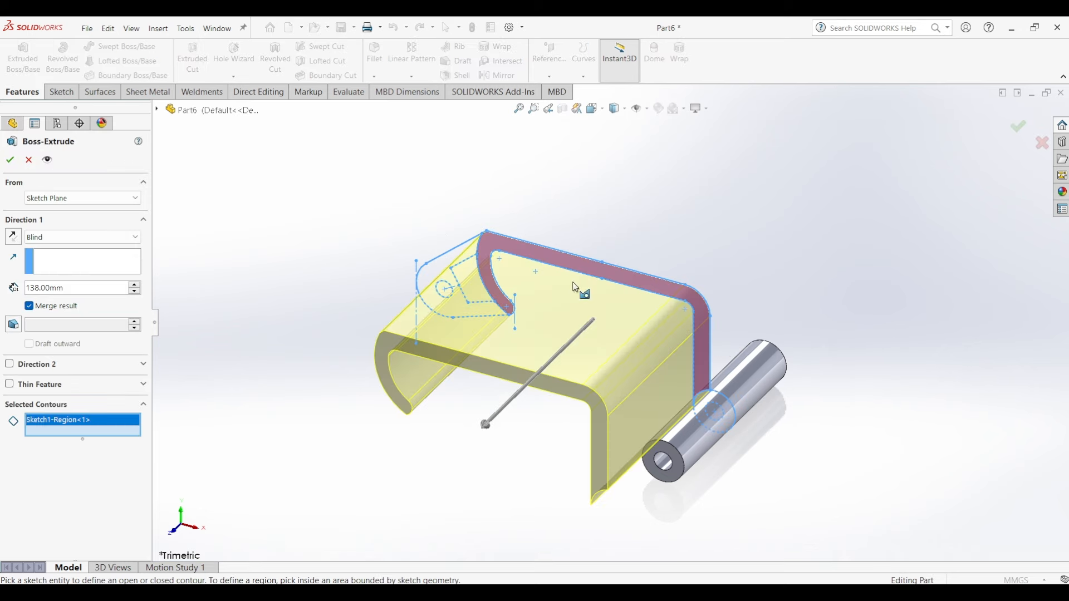
{"action": "left_click", "coordinate": [84, 237]}
{"action": "left_click", "coordinate": [70, 306]}
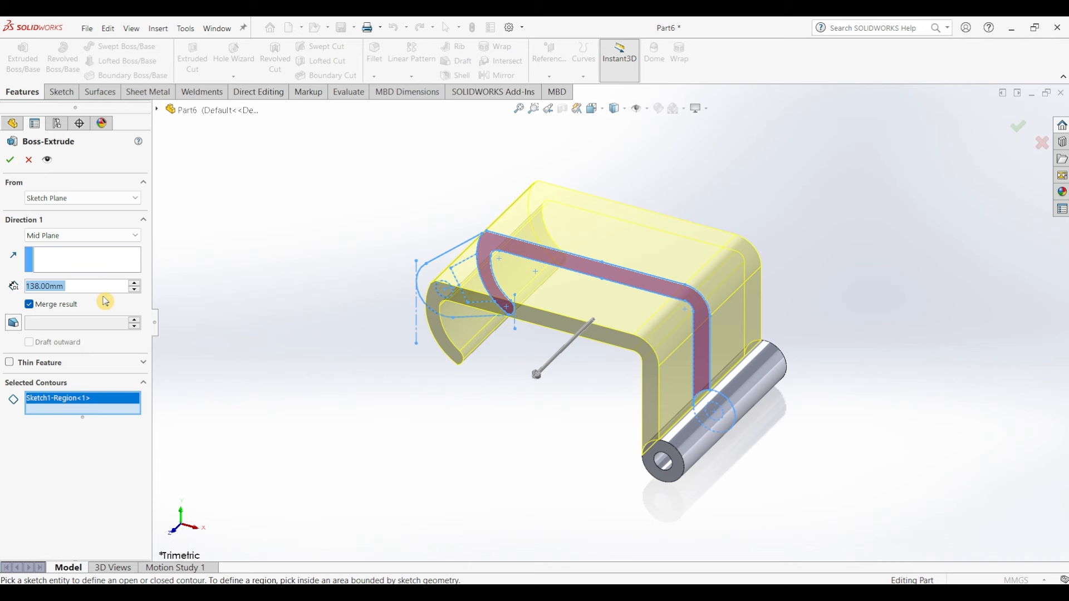
{"action": "type", "text": "60"}
{"action": "key", "text": "Return"}
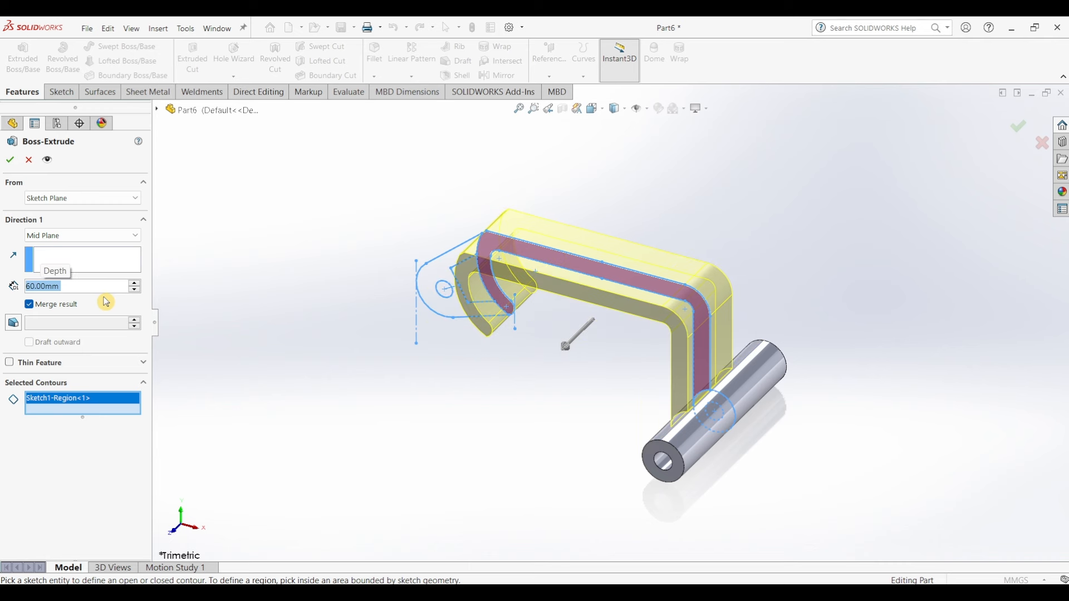
{"action": "left_click", "coordinate": [11, 161]}
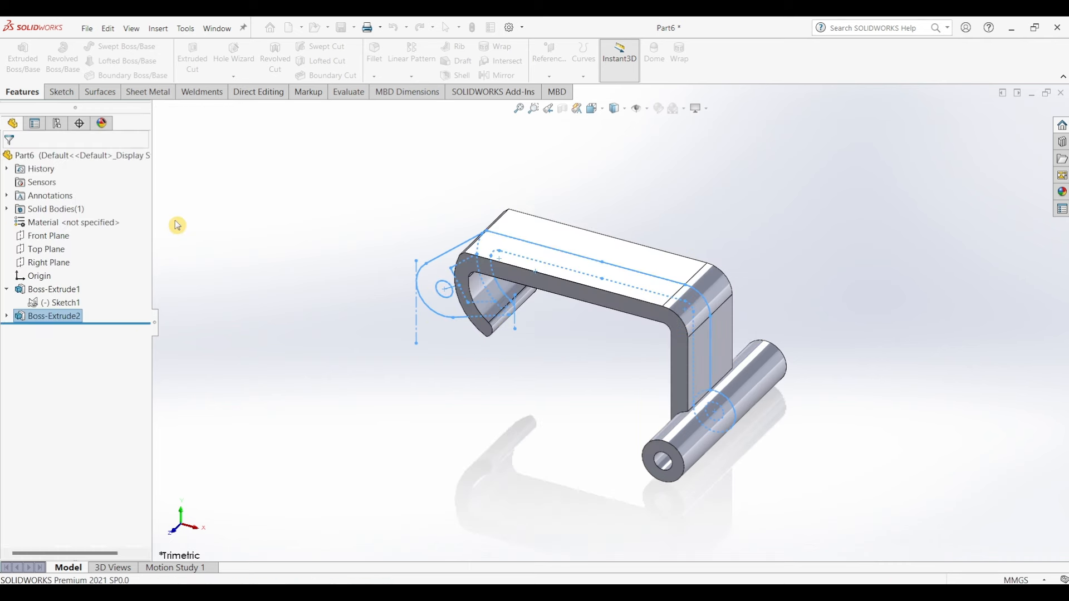
- Begin a blind extrusion of the left arm region around the hole and cutout from the shared sketch, with a depth of 12 mm
{"action": "left_click", "coordinate": [8, 316]}
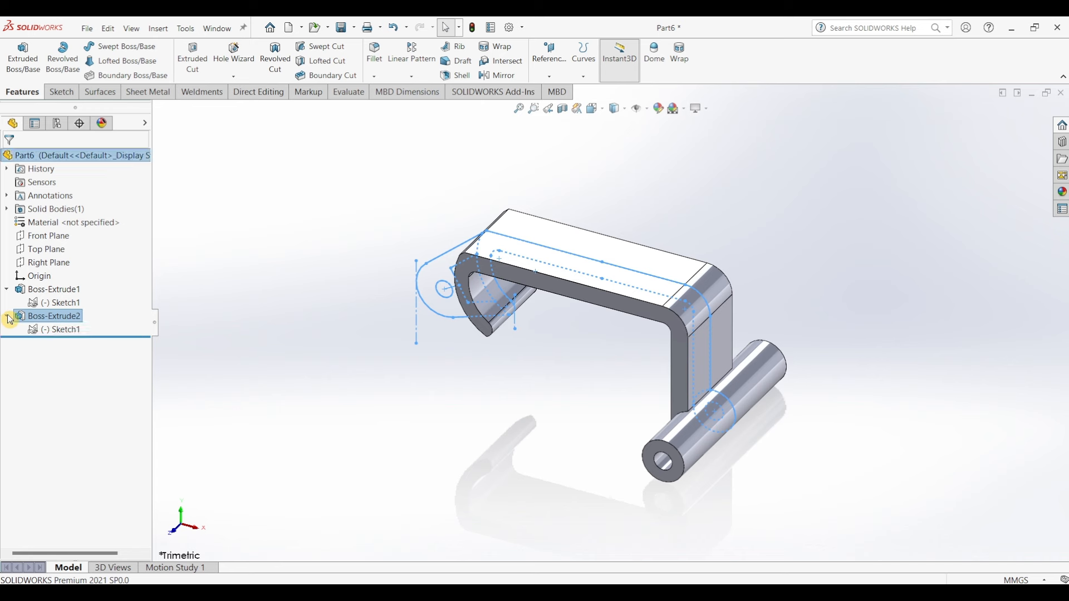
{"action": "left_click", "coordinate": [53, 329]}
{"action": "left_click", "coordinate": [22, 56]}
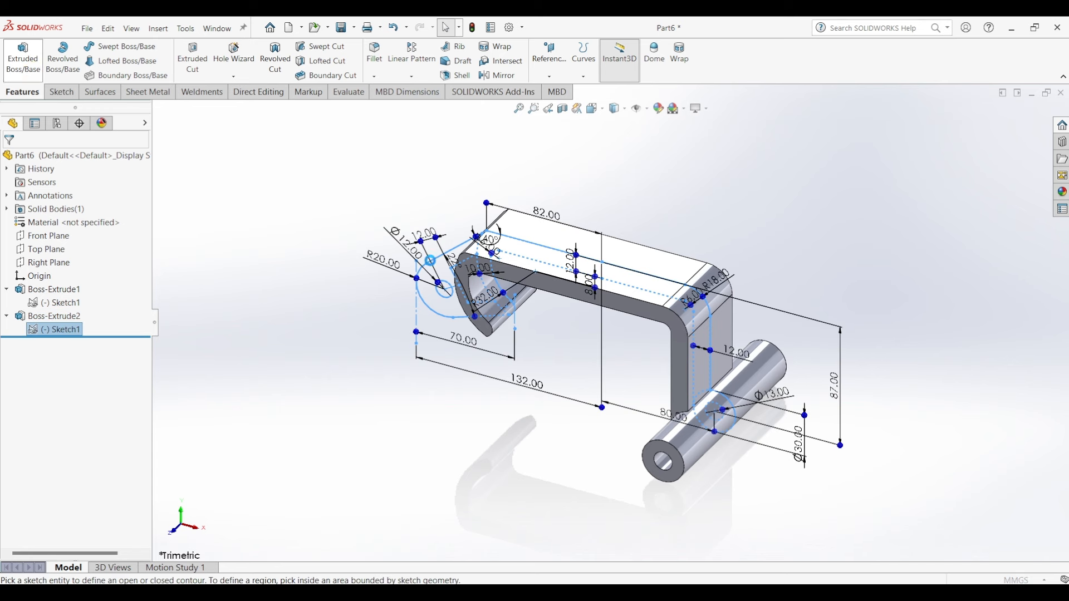
{"action": "left_click", "coordinate": [440, 278]}
{"action": "middle_click_drag", "start_coordinate": [243, 273], "coordinate": [315, 333]}
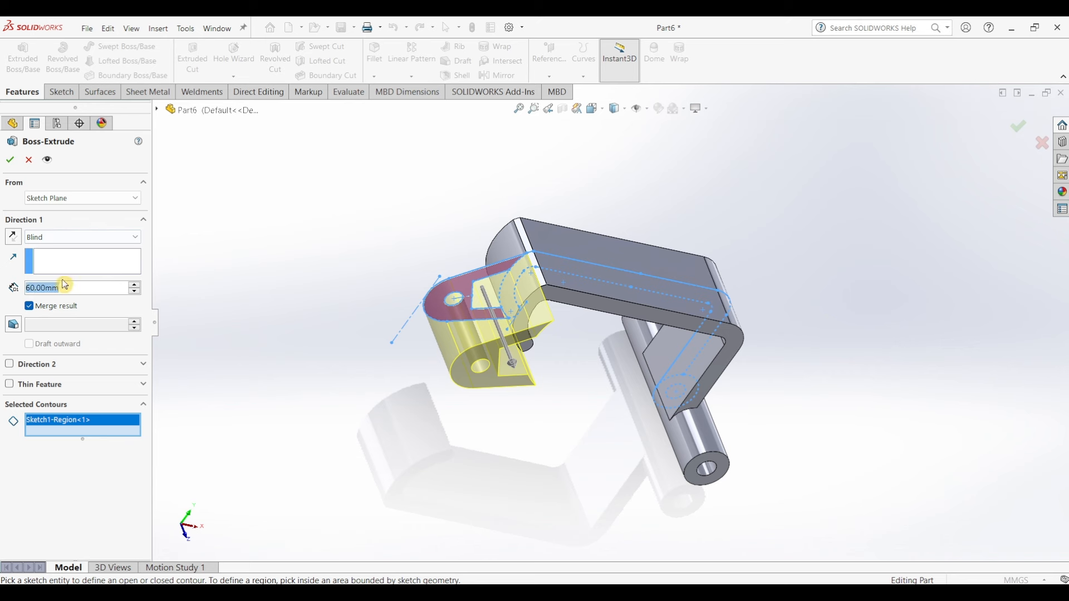
{"action": "type", "text": "12"}
{"action": "key", "text": "Return"}
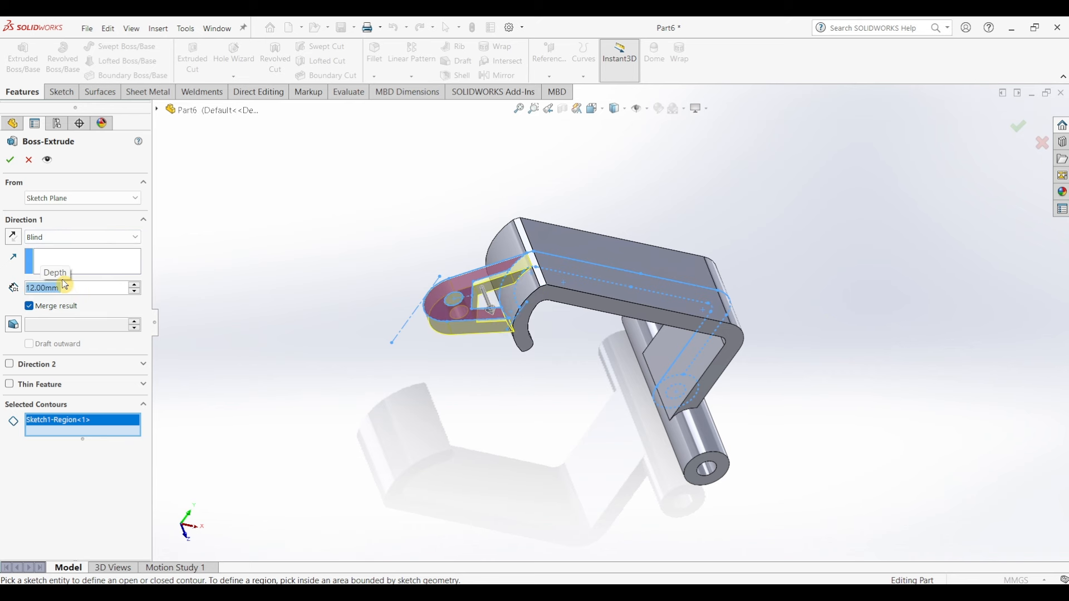
- Start the left arm's 12 mm extrusion from the bent strip's front side face and reverse it inward to finish the first arm plate
{"action": "left_click", "coordinate": [62, 199]}
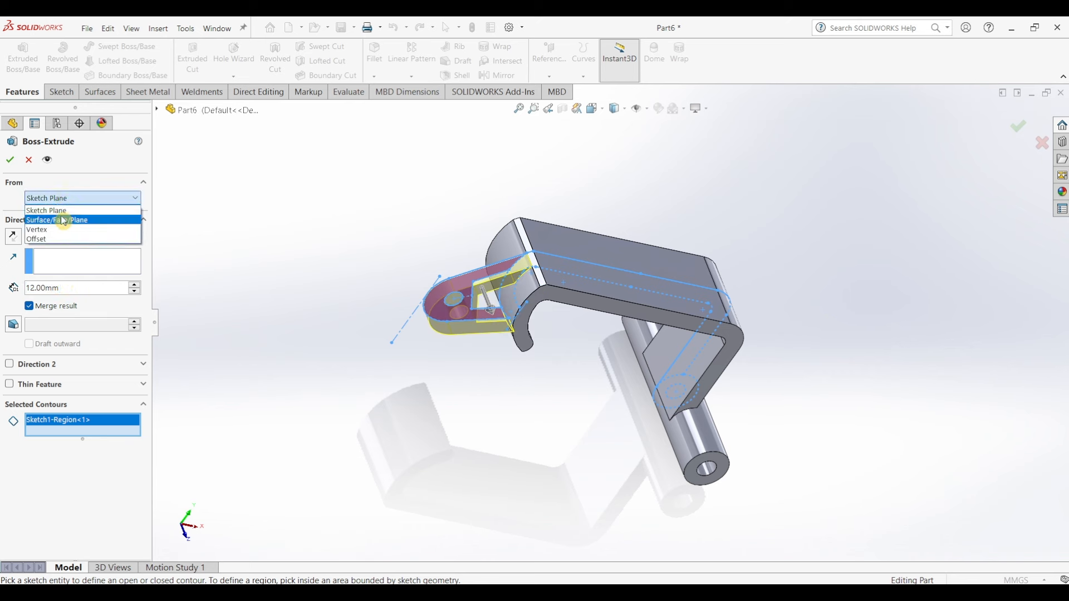
{"action": "left_click", "coordinate": [66, 219]}
{"action": "scroll", "coordinate": [529, 336], "scroll_direction": "down", "scroll_amount": 5}
{"action": "left_click", "coordinate": [532, 316]}
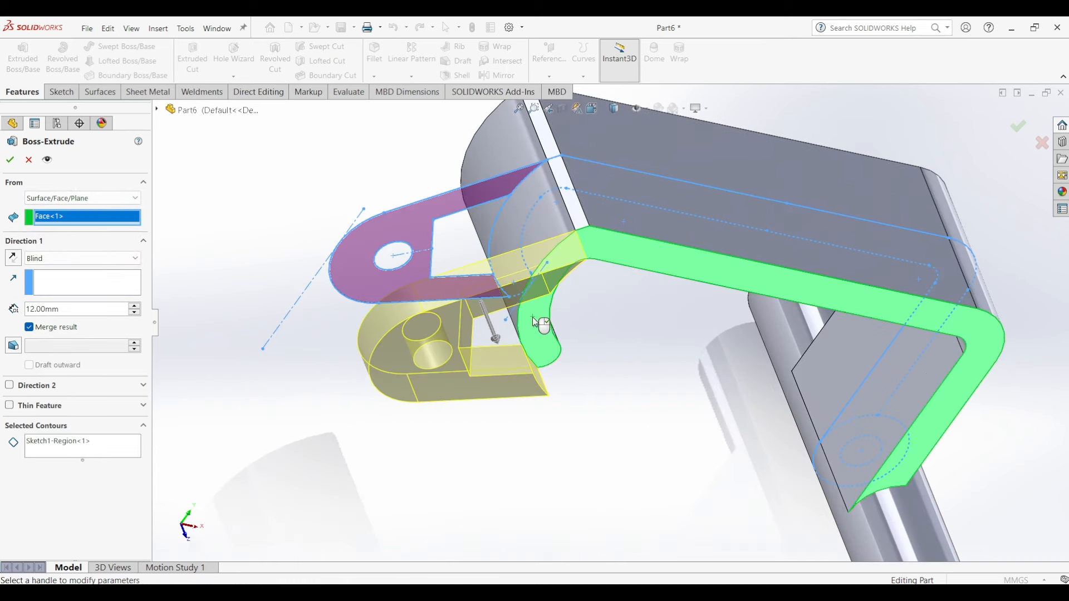
{"action": "scroll", "coordinate": [466, 353], "scroll_direction": "up", "scroll_amount": 5}
{"action": "middle_click_drag", "start_coordinate": [453, 342], "coordinate": [555, 401]}
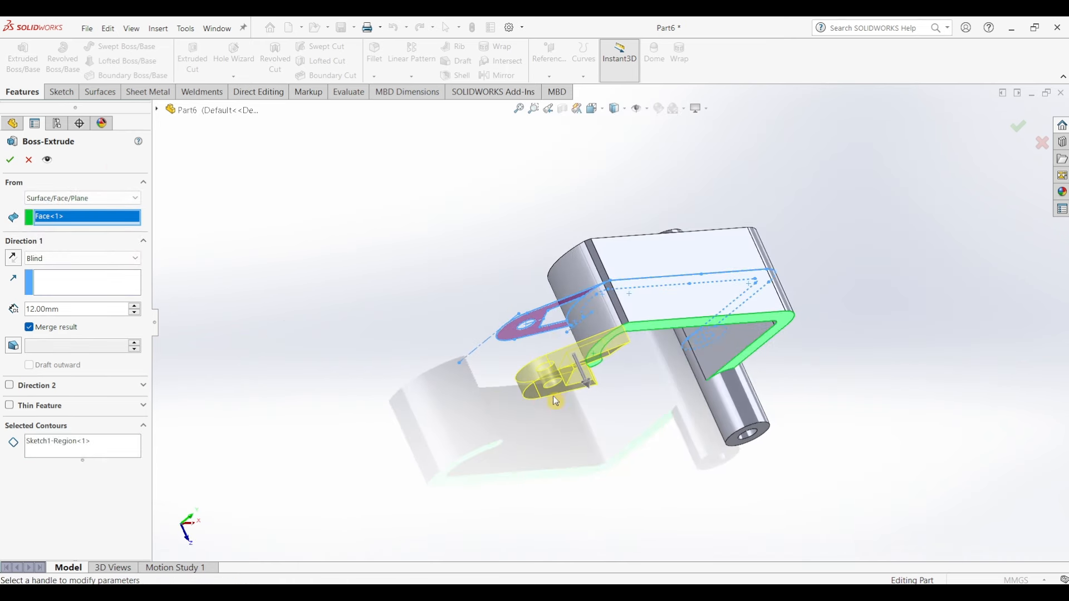
{"action": "left_click", "coordinate": [13, 257]}
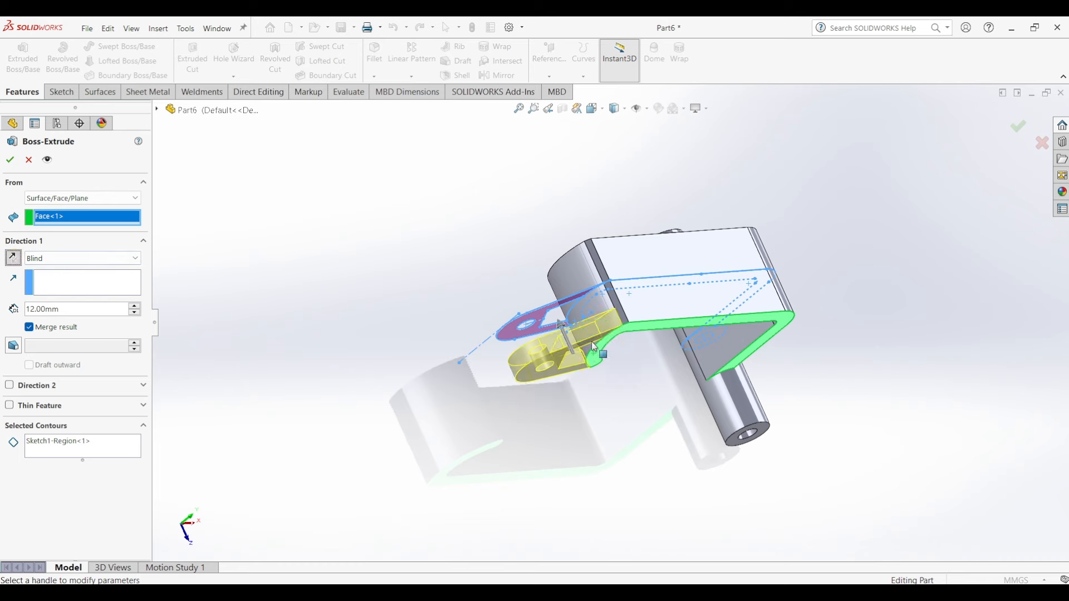
{"action": "key", "text": "Return"}
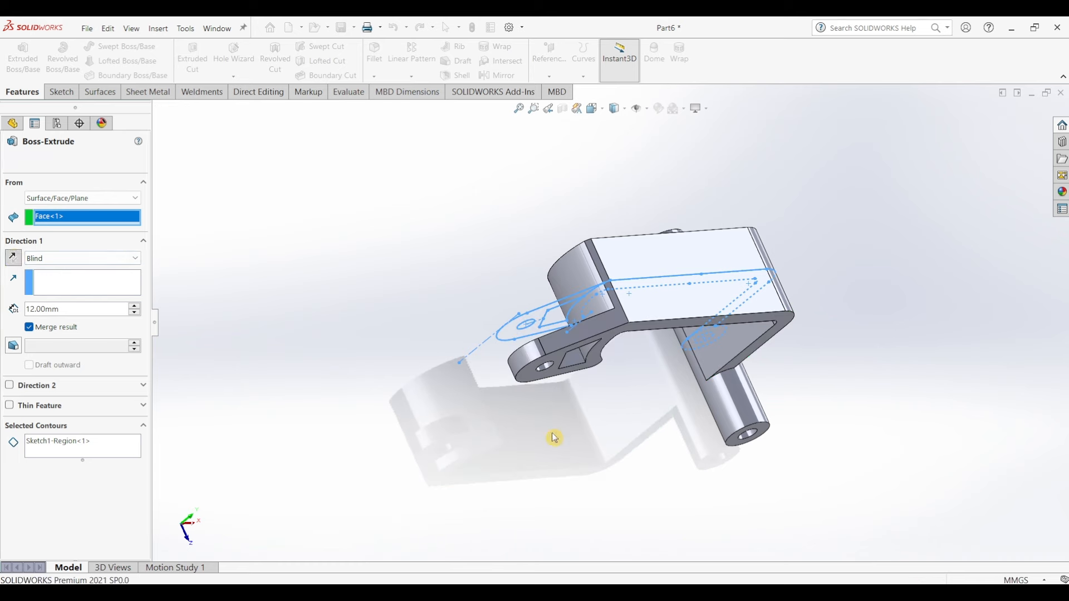
- Begin another blind extrusion from the shared sketch, starting at the bent strip's rear side face
{"action": "middle_click_drag", "start_coordinate": [554, 451], "coordinate": [610, 330]}
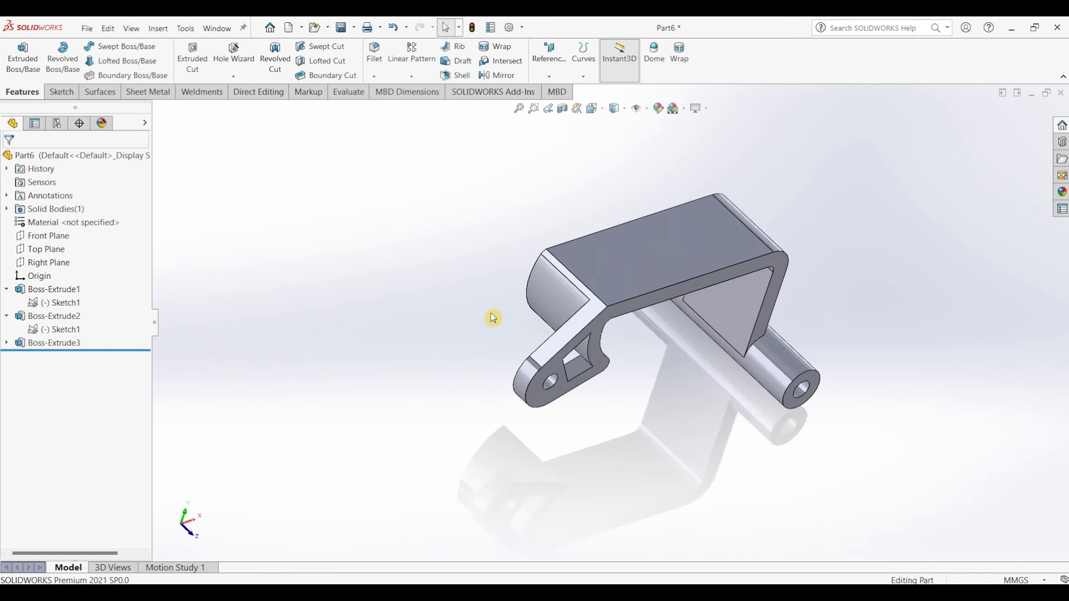
{"action": "left_click", "coordinate": [56, 302]}
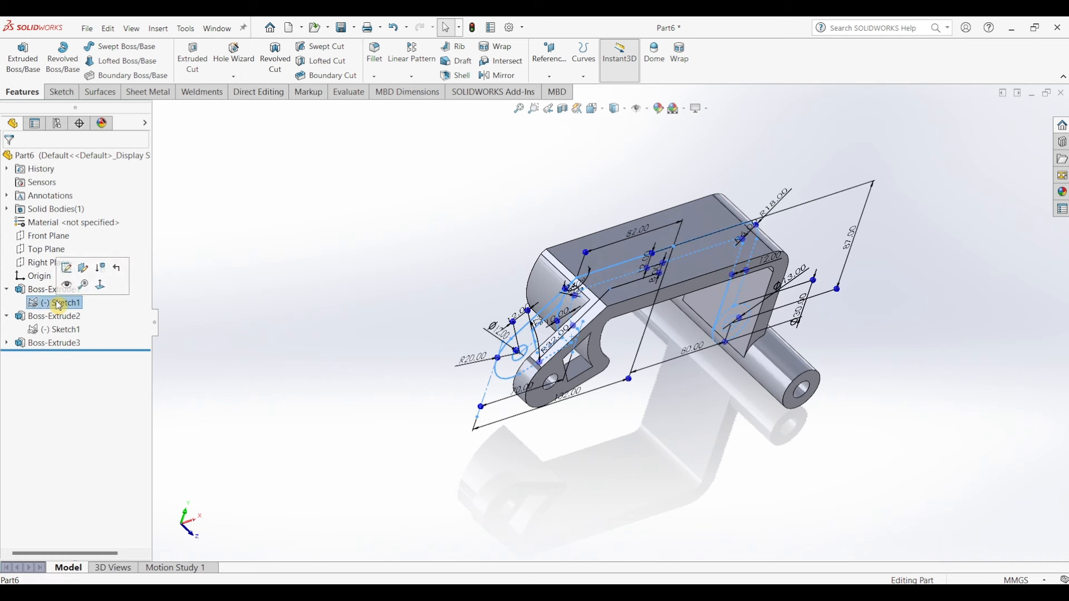
{"action": "left_click", "coordinate": [33, 78]}
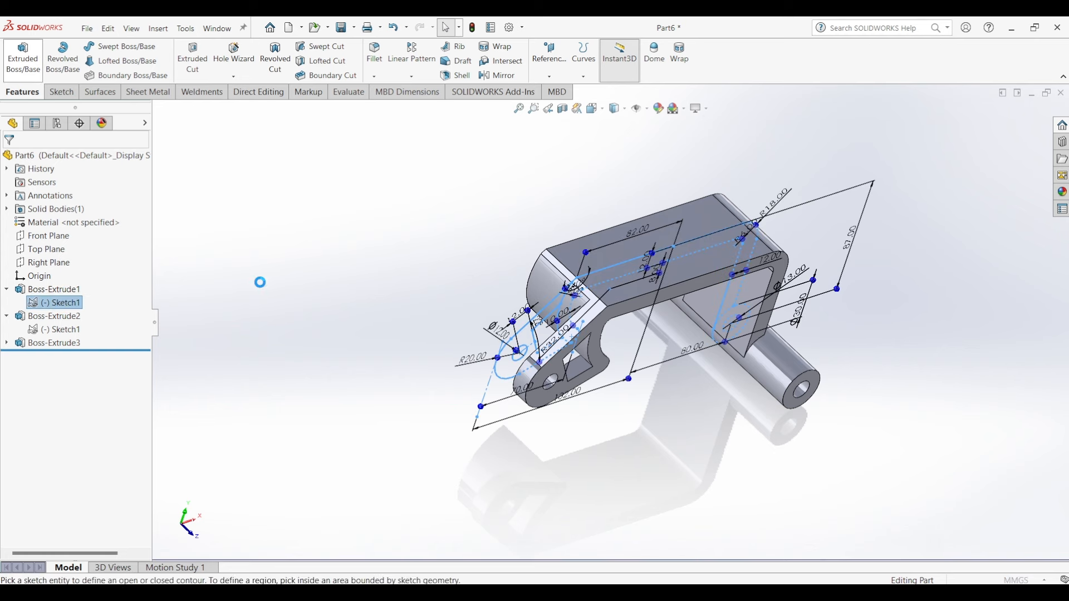
{"action": "left_click", "coordinate": [73, 198]}
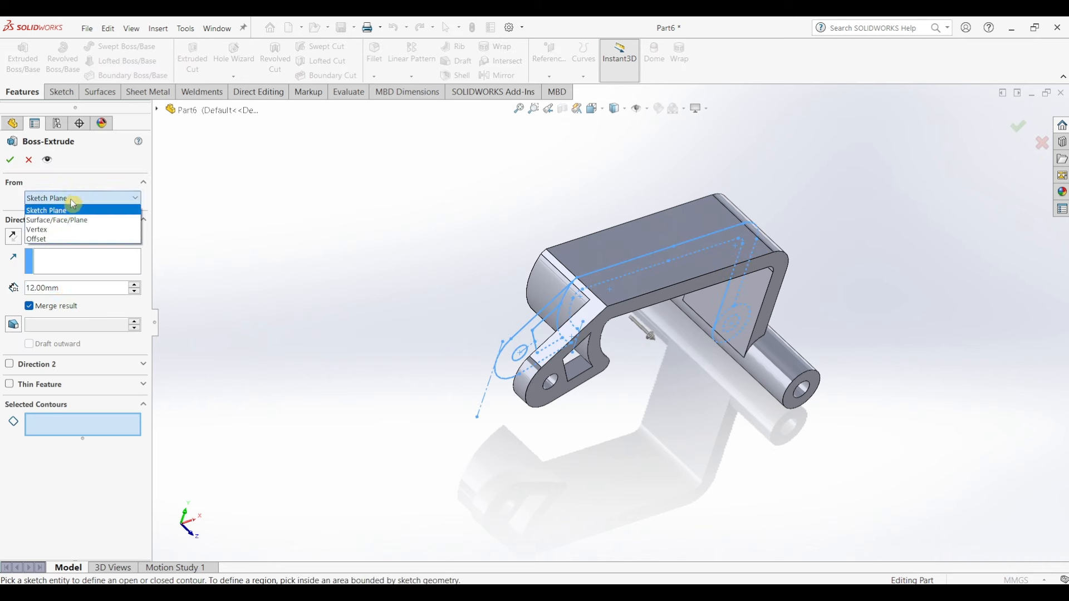
{"action": "left_click", "coordinate": [71, 219]}
{"action": "middle_click_drag", "start_coordinate": [348, 293], "coordinate": [485, 375]}
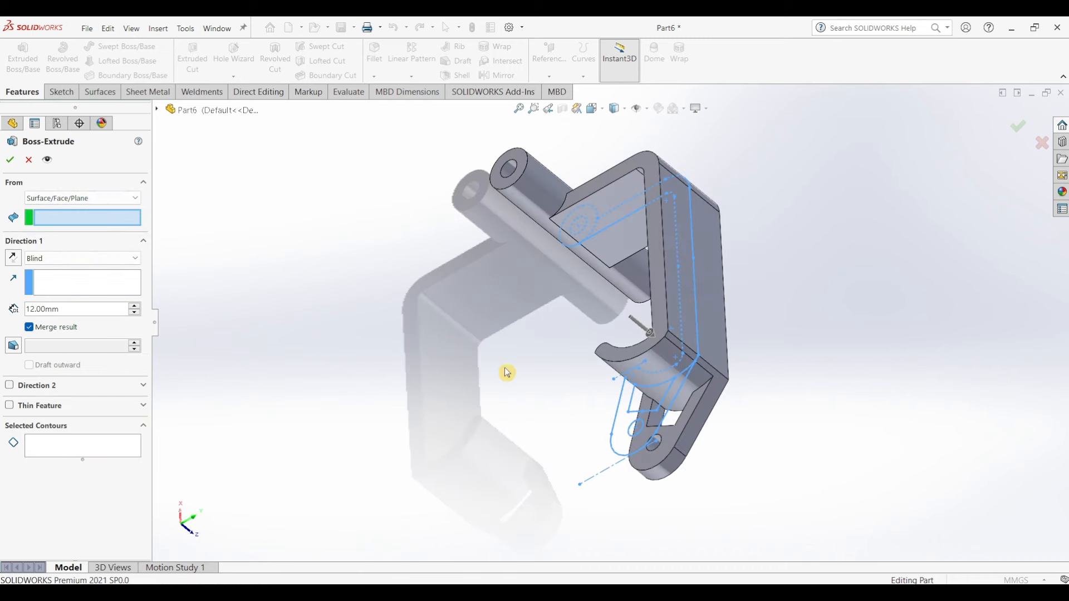
{"action": "left_click", "coordinate": [639, 353]}
- Extrude the left arm region 12 mm inward from the rear side face to create the second arm plate
{"action": "middle_click_drag", "start_coordinate": [537, 436], "coordinate": [434, 344]}
{"action": "left_click", "coordinate": [94, 450]}
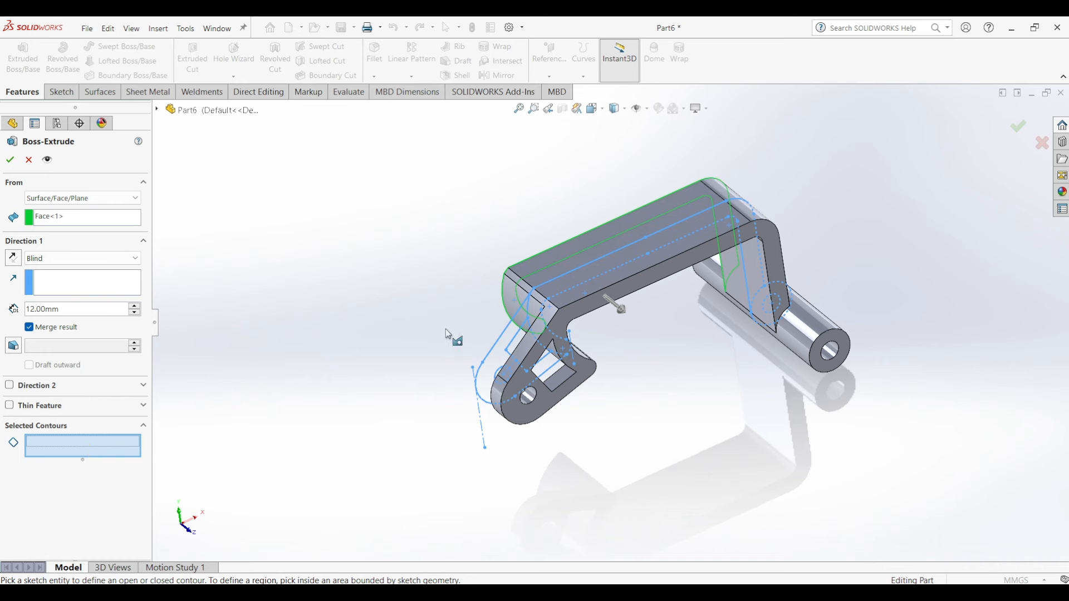
{"action": "left_click", "coordinate": [494, 359]}
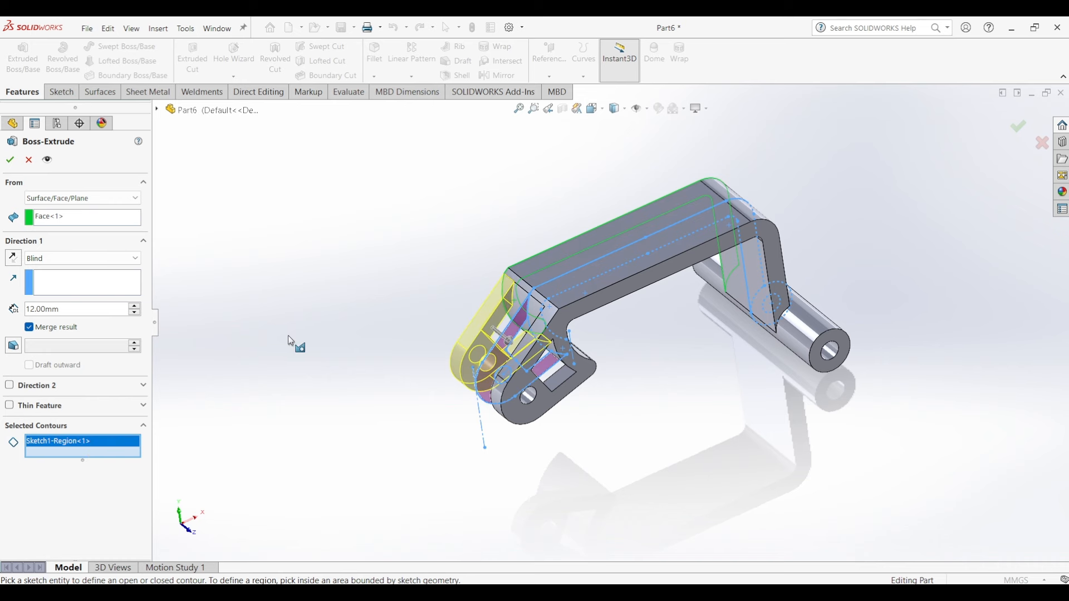
{"action": "mouse_move", "coordinate": [291, 345]}
{"action": "middle_mouse_down"}
{"action": "mouse_move", "coordinate": [342, 397]}
{"action": "mouse_move", "coordinate": [364, 402]}
{"action": "middle_mouse_up"}
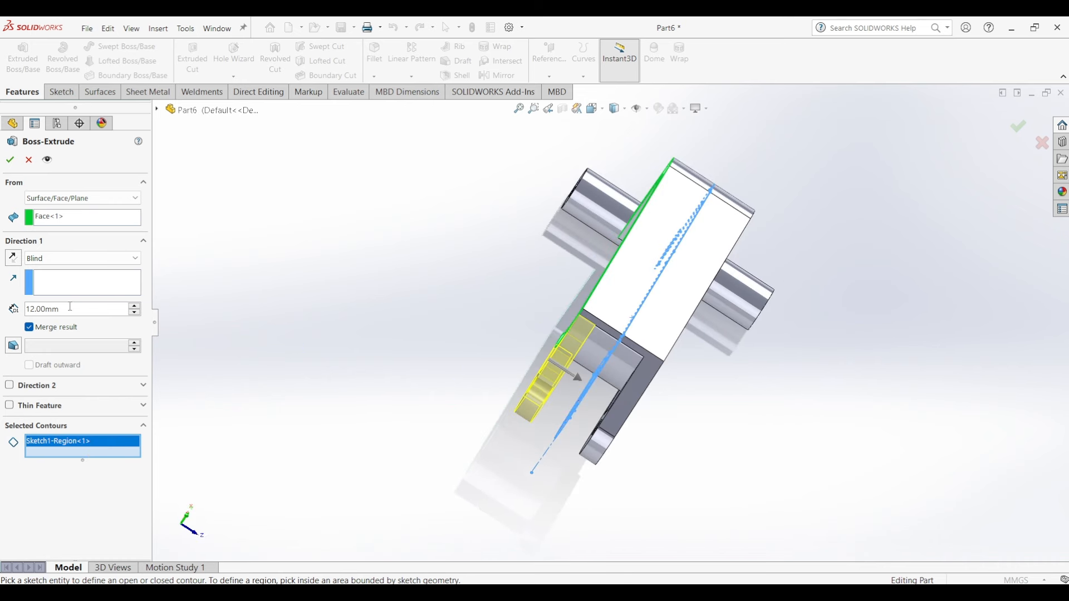
{"action": "left_click", "coordinate": [12, 260]}
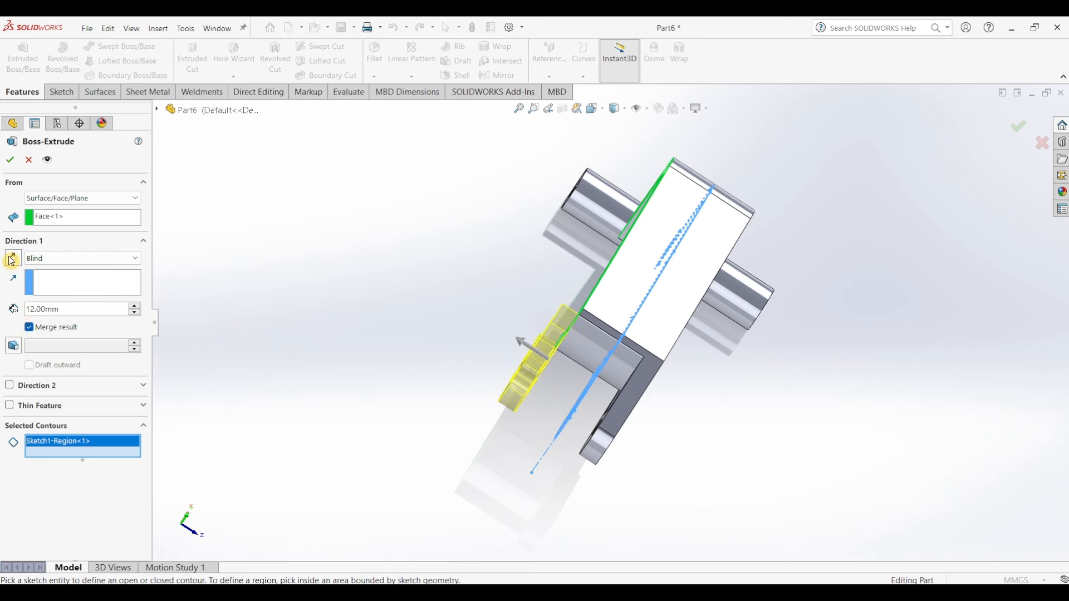
{"action": "left_click", "coordinate": [13, 259]}
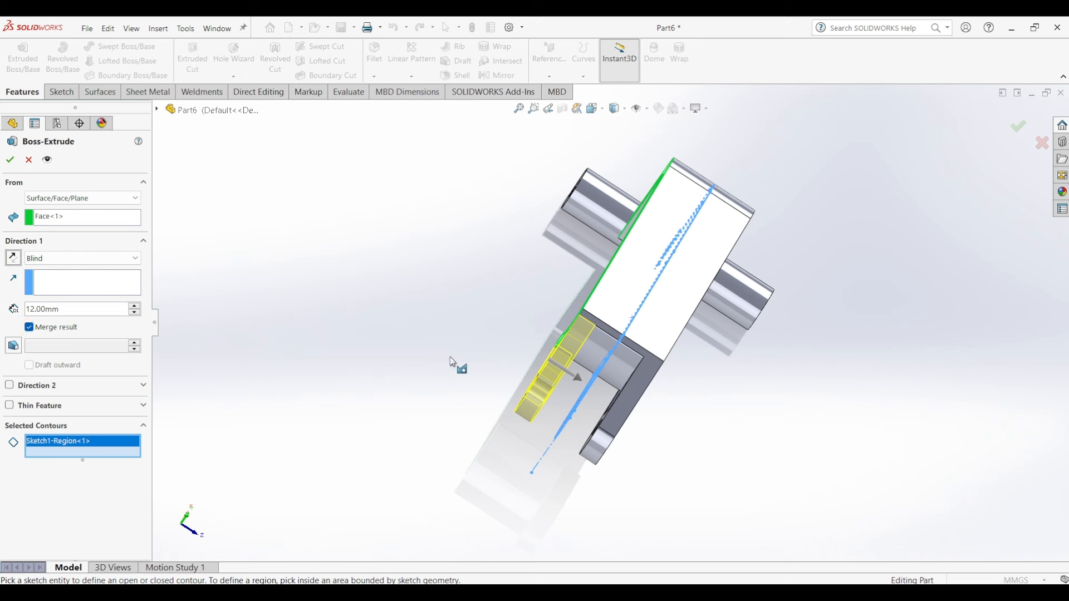
{"action": "left_click", "coordinate": [10, 160]}
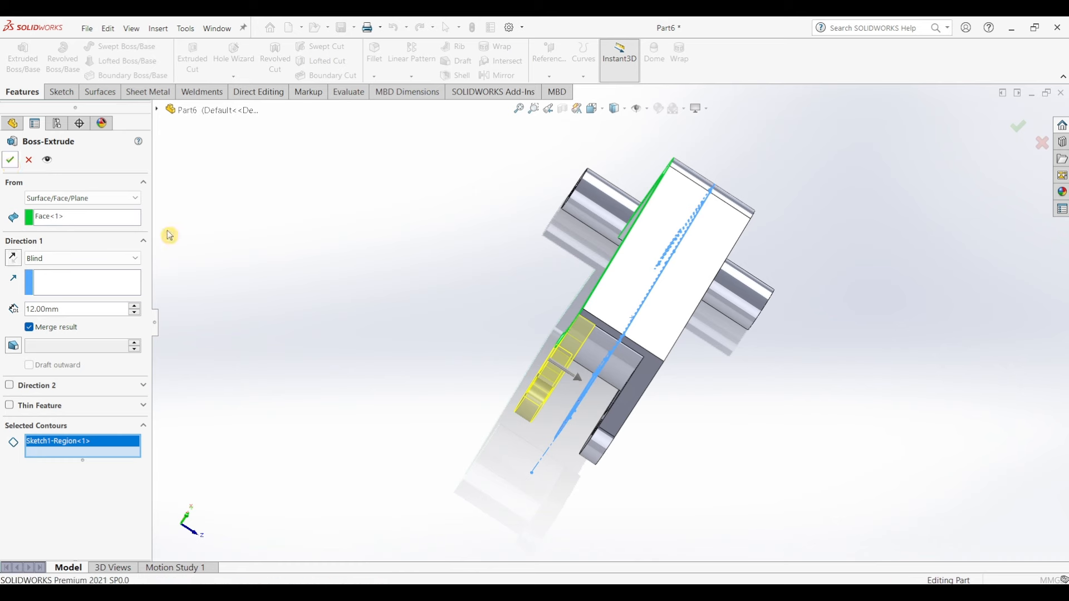
- Check the tube cutout in the Part143 PDF, and sketch a rectangle about 95 mm long over the tube's outer side on the Top Plane
{"action": "key", "text": "ctrl+7"}
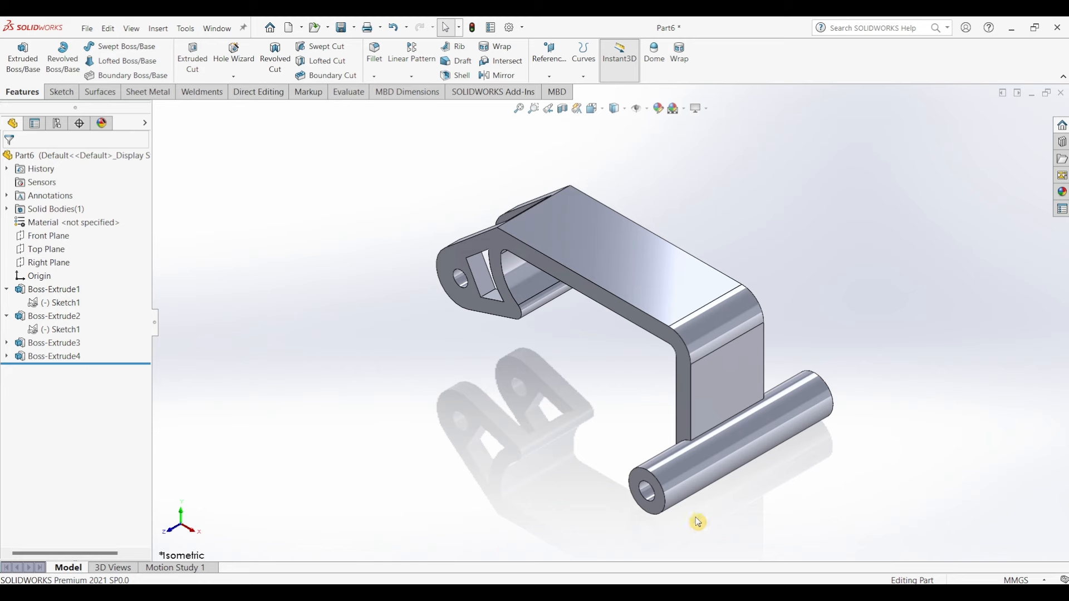
{"action": "left_click", "coordinate": [394, 583]}
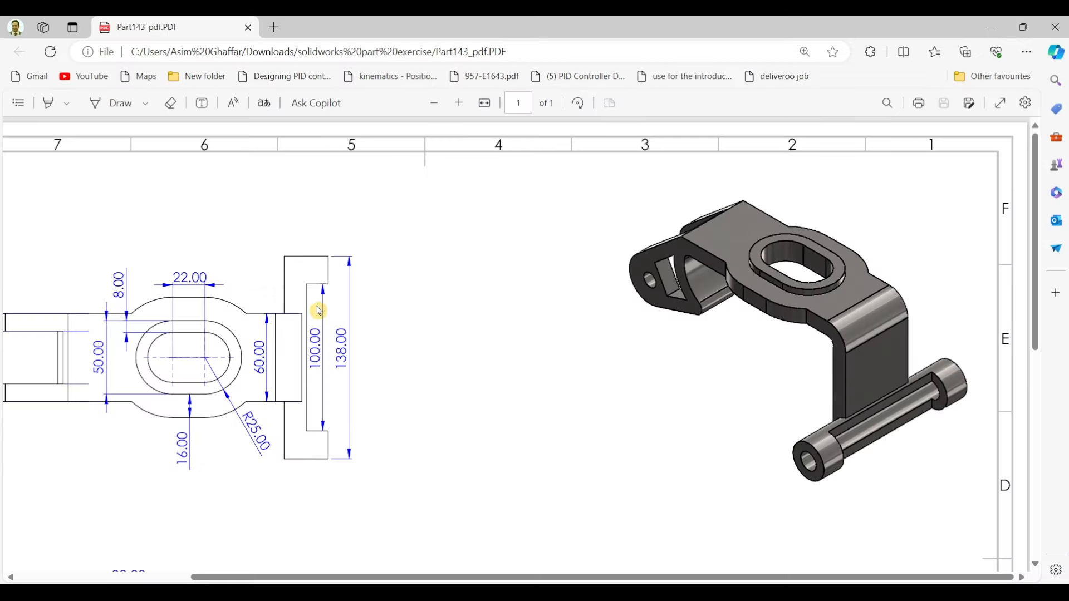
{"action": "left_click", "coordinate": [991, 27]}
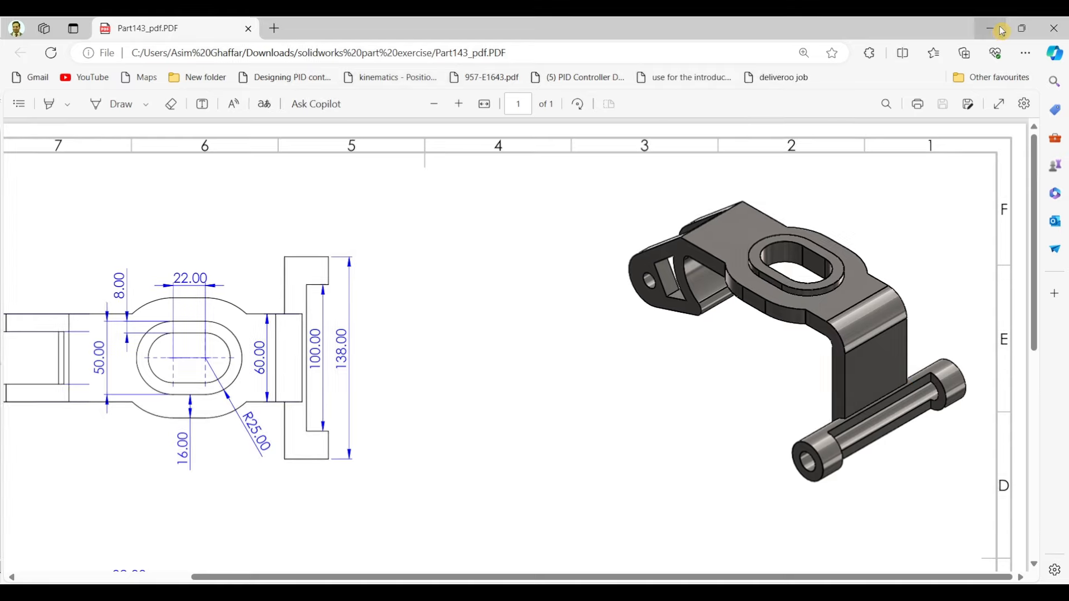
{"action": "left_click", "coordinate": [42, 248]}
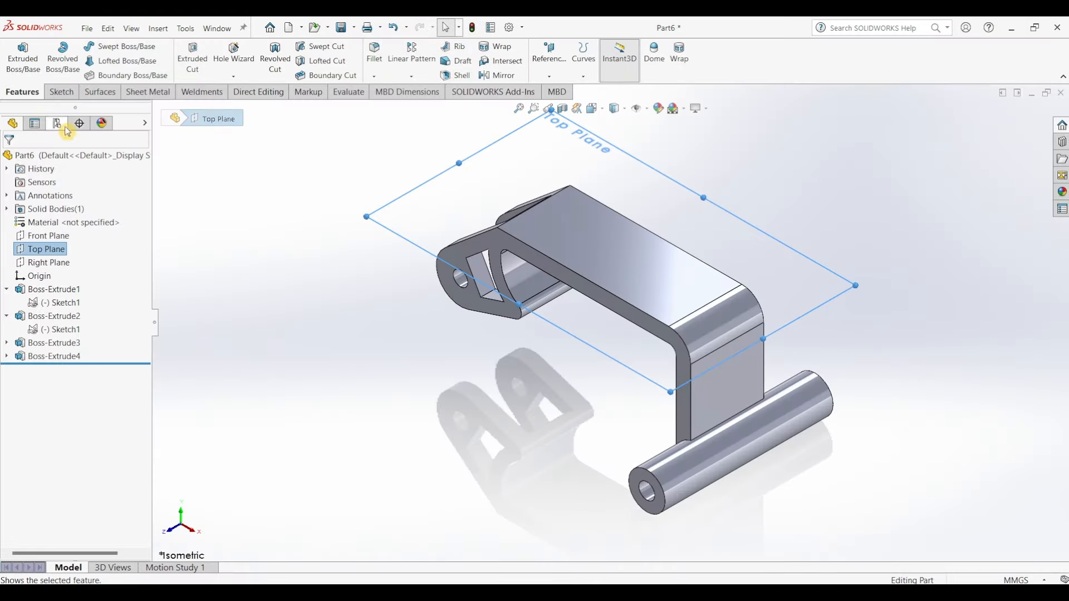
{"action": "left_click", "coordinate": [61, 92]}
{"action": "left_click", "coordinate": [23, 64]}
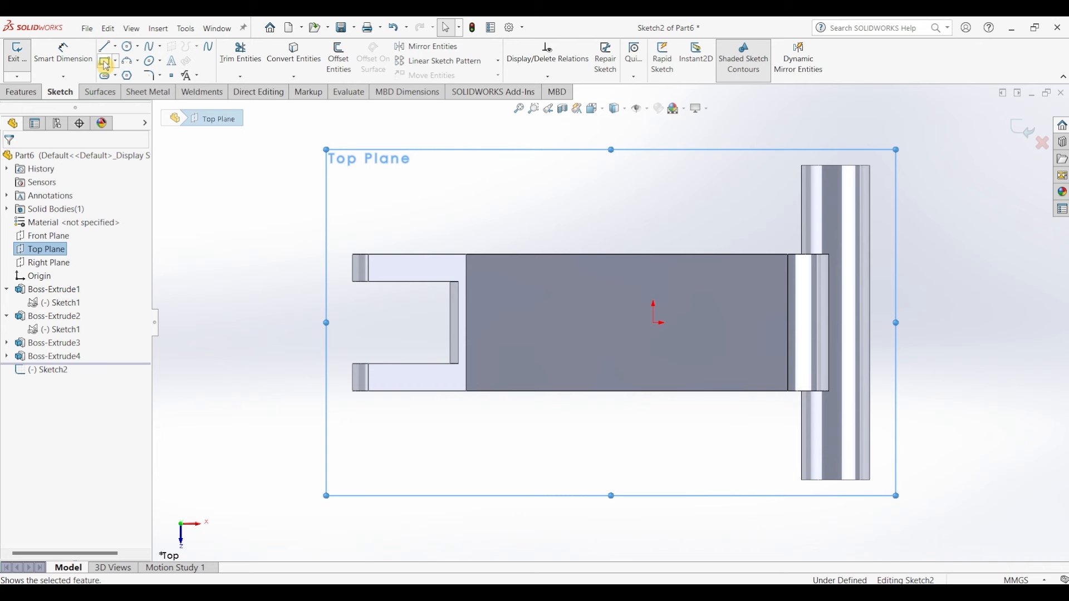
{"action": "left_click", "coordinate": [104, 61]}
{"action": "left_click", "coordinate": [848, 210]}
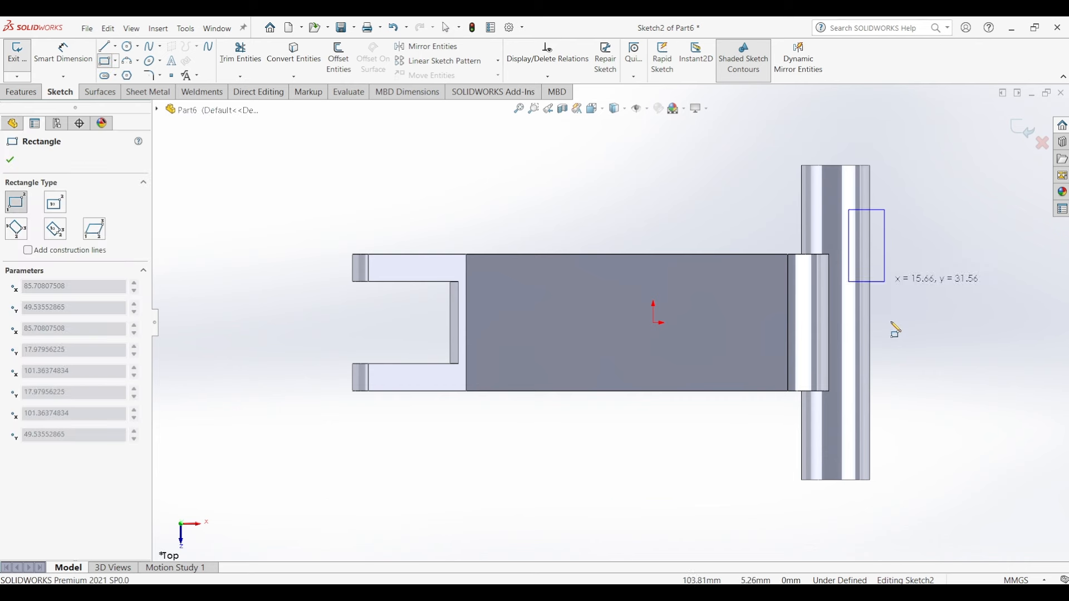
{"action": "left_click", "coordinate": [895, 427]}
- Dimension the rectangle's long outer side to 100 mm
{"action": "left_click", "coordinate": [63, 53]}
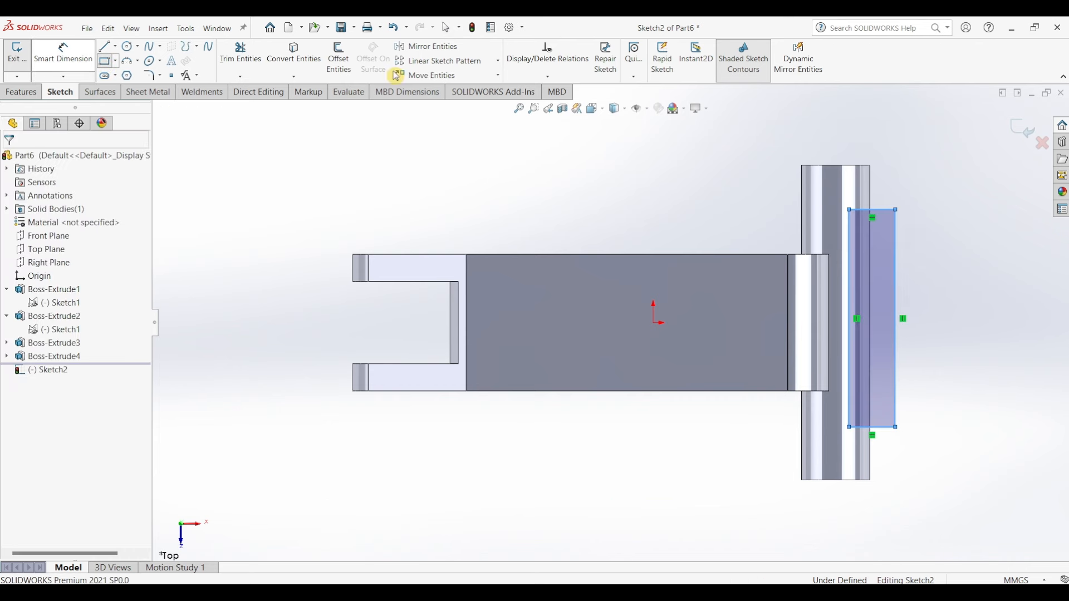
{"action": "left_click", "coordinate": [896, 310]}
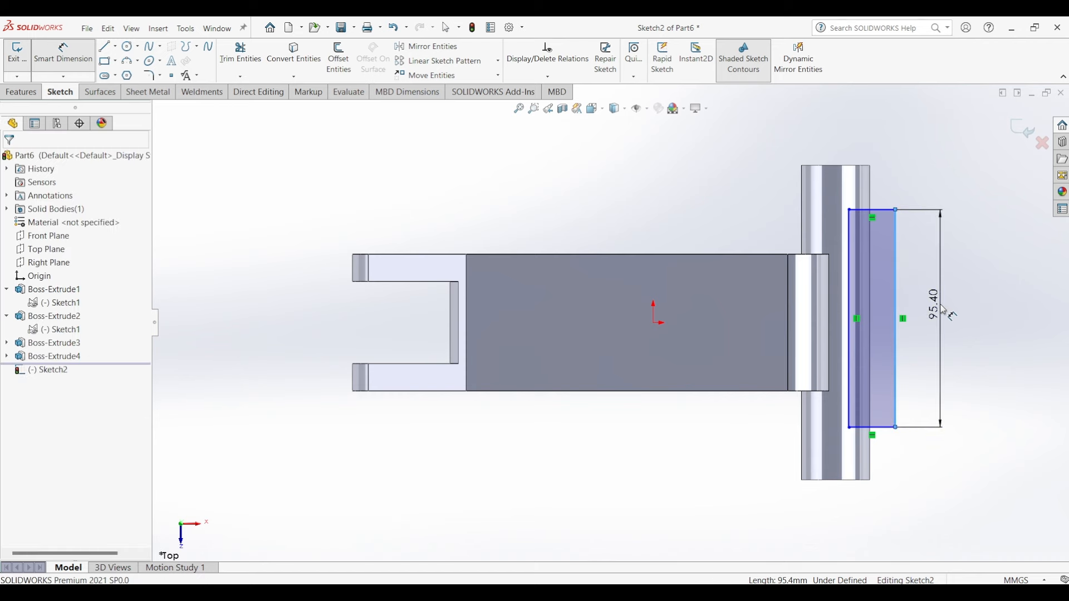
{"action": "left_click", "coordinate": [942, 309]}
{"action": "type", "text": "100"}
{"action": "key", "text": "Return"}
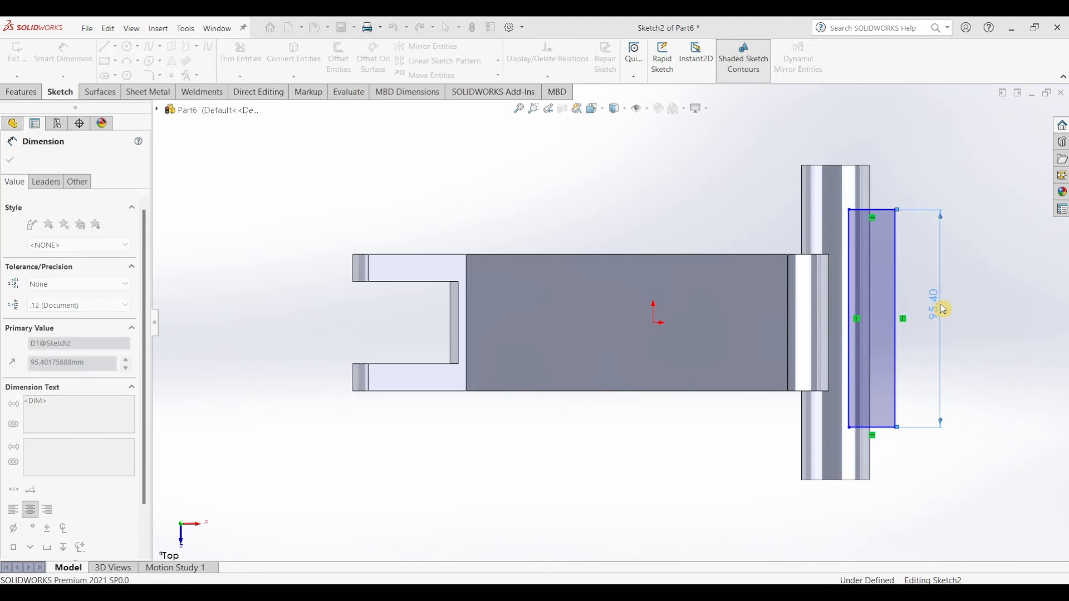
{"action": "key", "text": "Escape"}
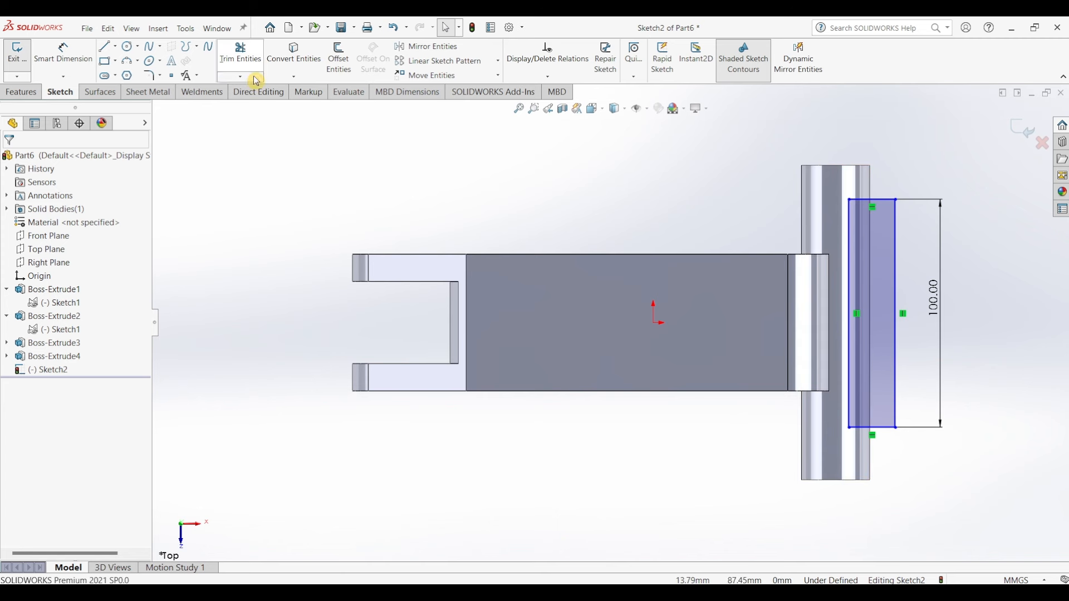
- Convert the tube's outer and bore edges at its rear end into the sketch, and make the 30 mm line construction geometry
{"action": "left_click", "coordinate": [293, 67]}
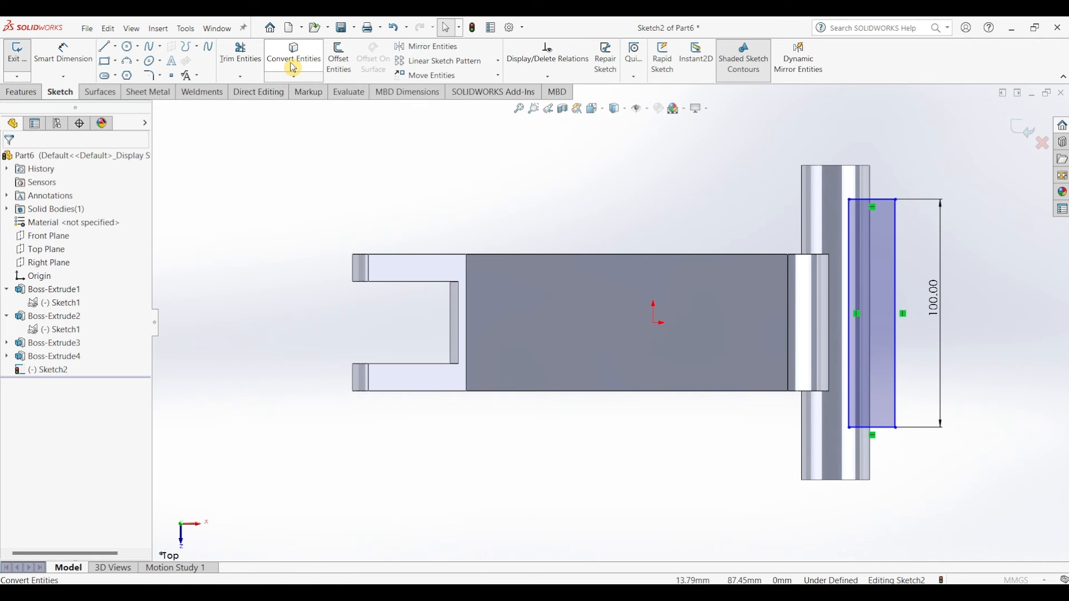
{"action": "left_click", "coordinate": [833, 170]}
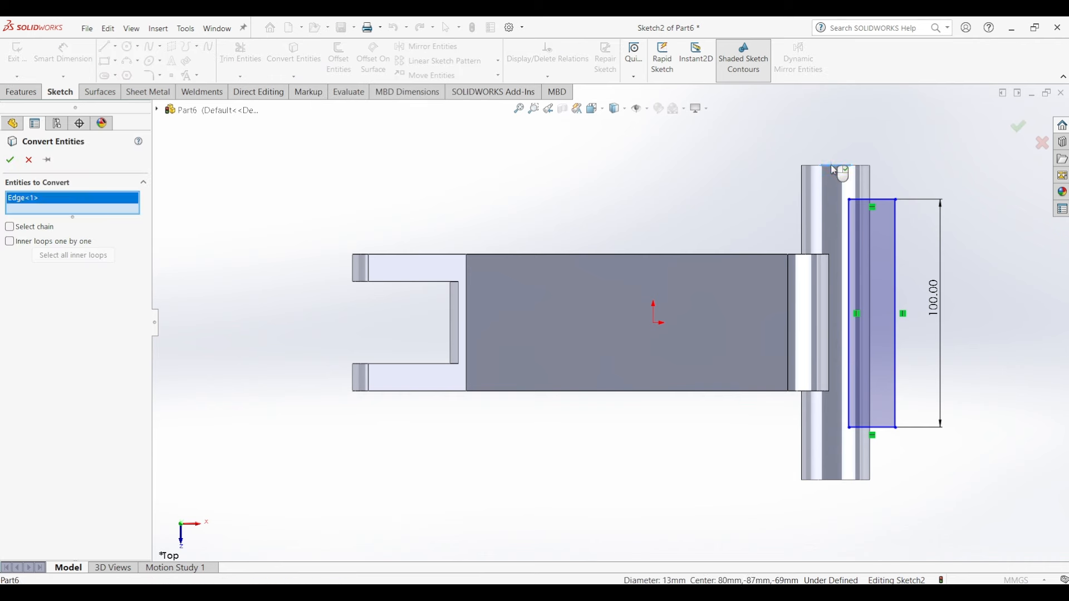
{"action": "left_click", "coordinate": [813, 171]}
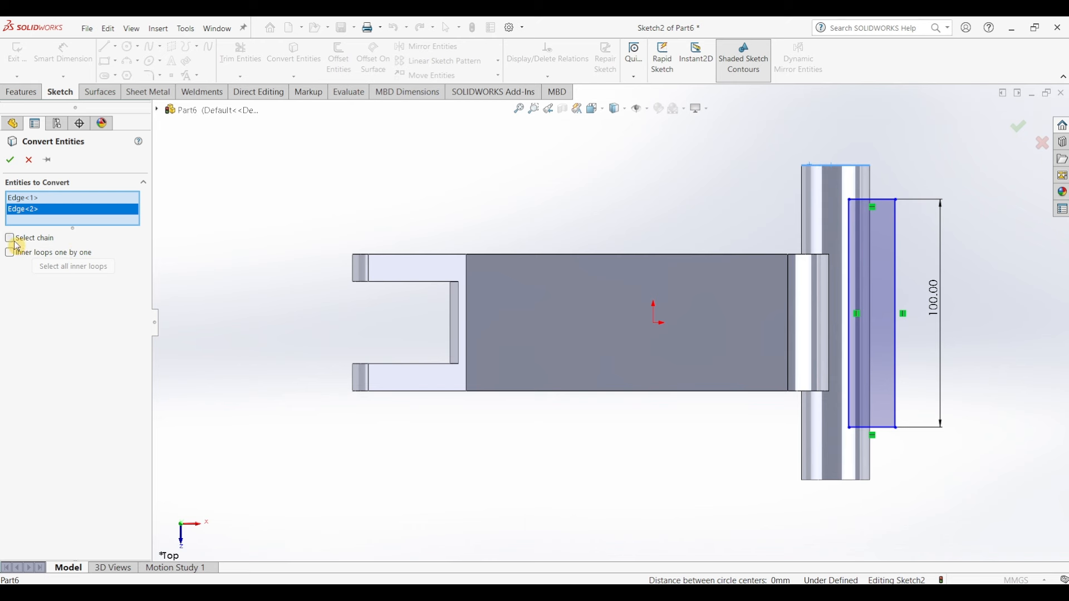
{"action": "left_click", "coordinate": [11, 162]}
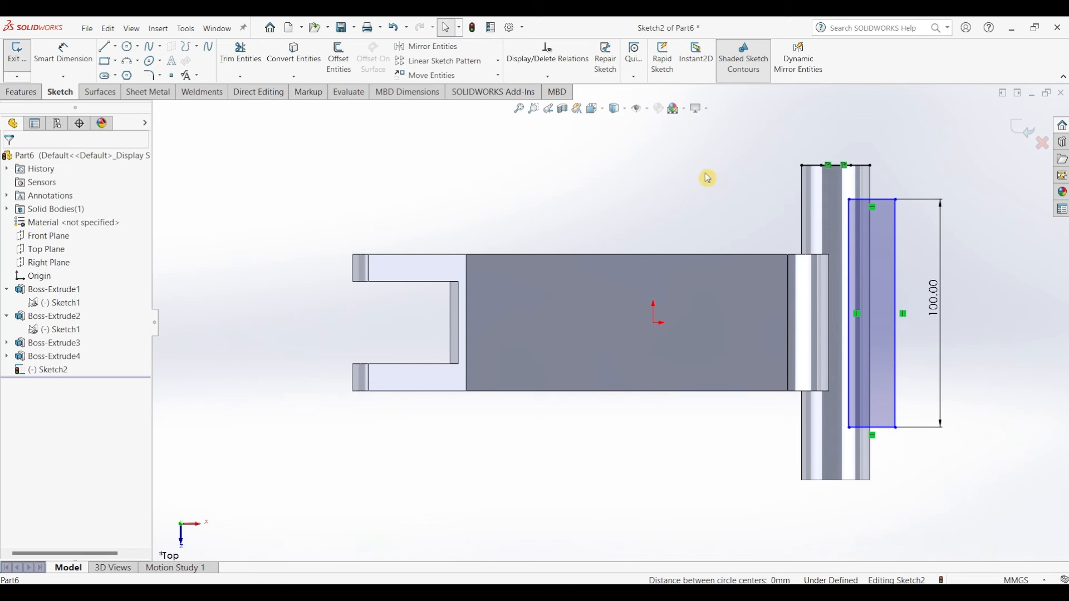
{"action": "left_click", "coordinate": [825, 172]}
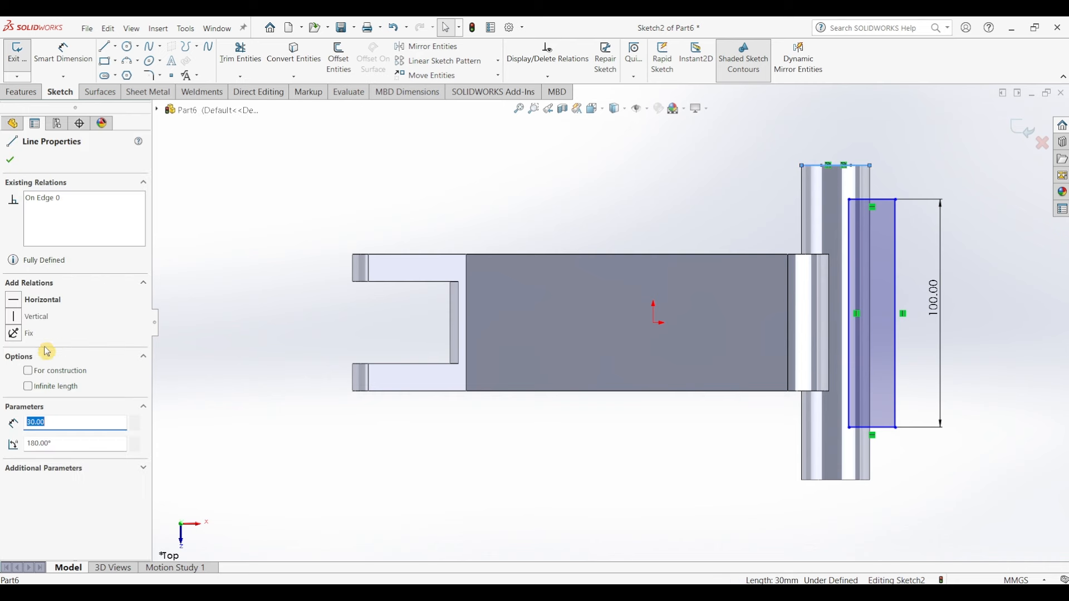
{"action": "left_click", "coordinate": [28, 372]}
{"action": "left_click", "coordinate": [10, 161]}
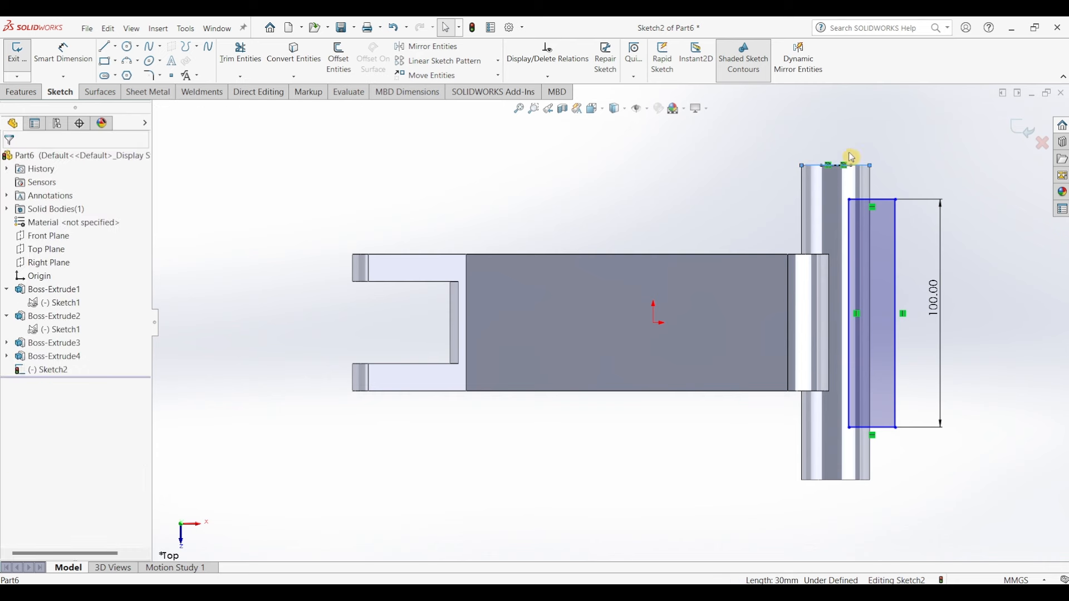
- Delete the converted 13 mm bore line, and align the rectangle's inner rear corner vertically with the construction line's midpoint
{"action": "left_click", "coordinate": [836, 166]}
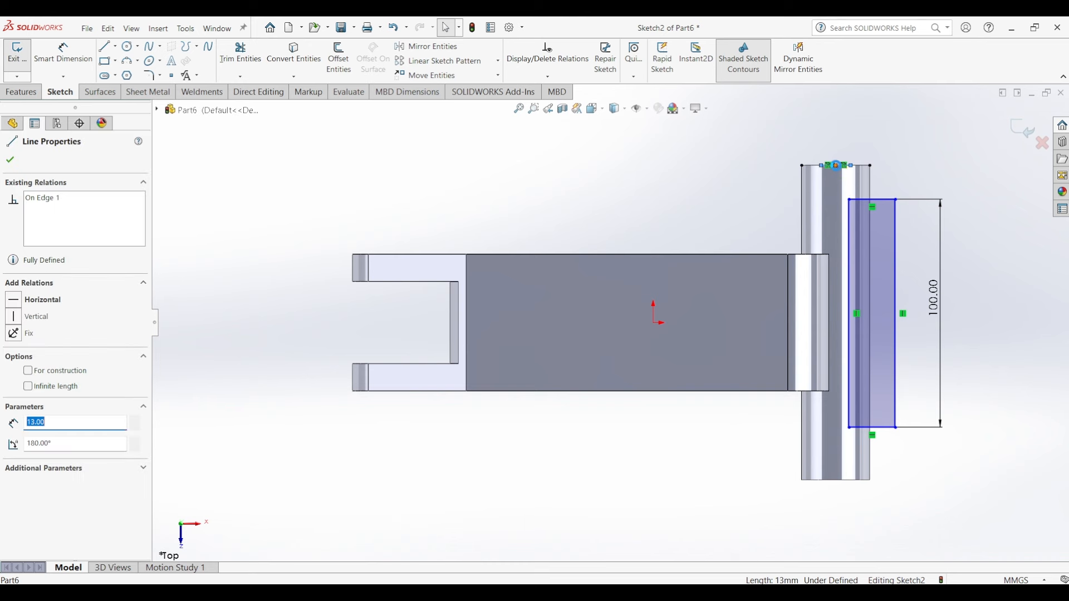
{"action": "key", "text": "Delete"}
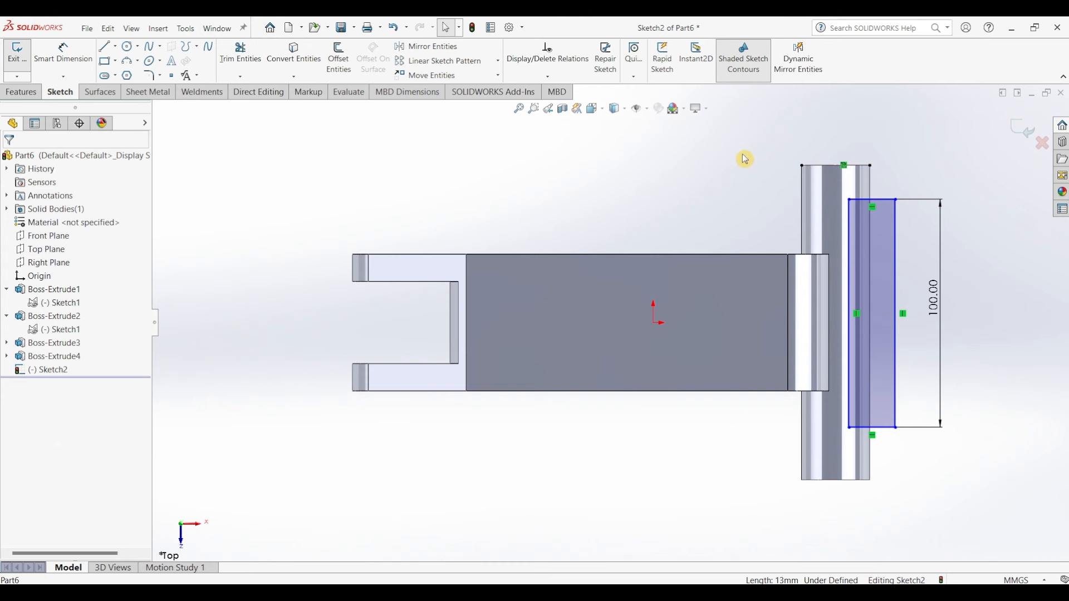
{"action": "left_click", "coordinate": [837, 166]}
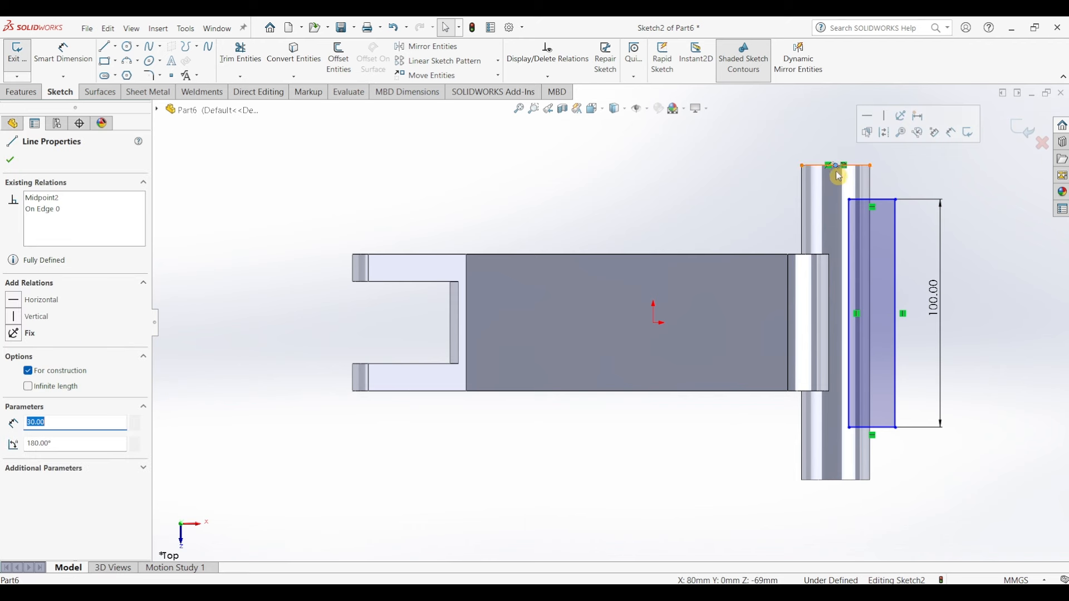
{"action": "left_click", "coordinate": [849, 200]}
{"action": "left_click", "coordinate": [870, 165], "text": "ctrl"}
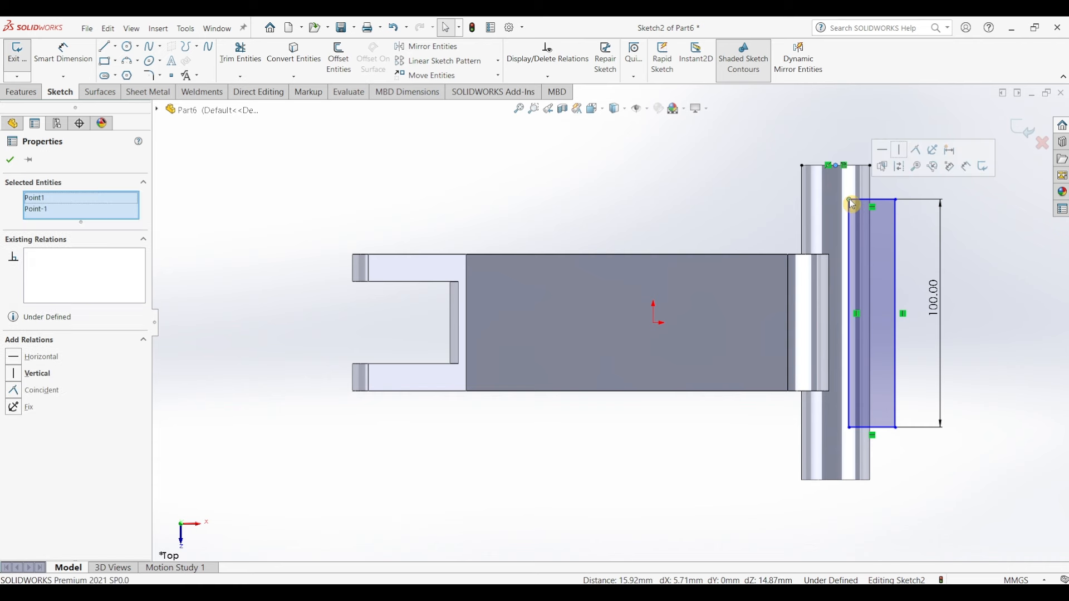
{"action": "left_click", "coordinate": [900, 151]}
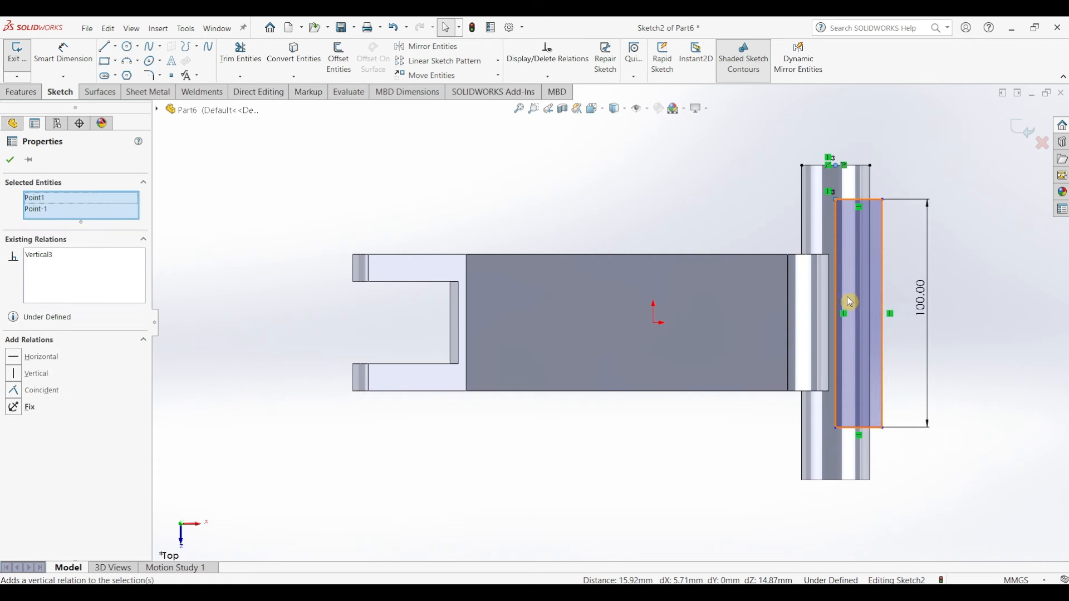
{"action": "key", "text": "Escape"}
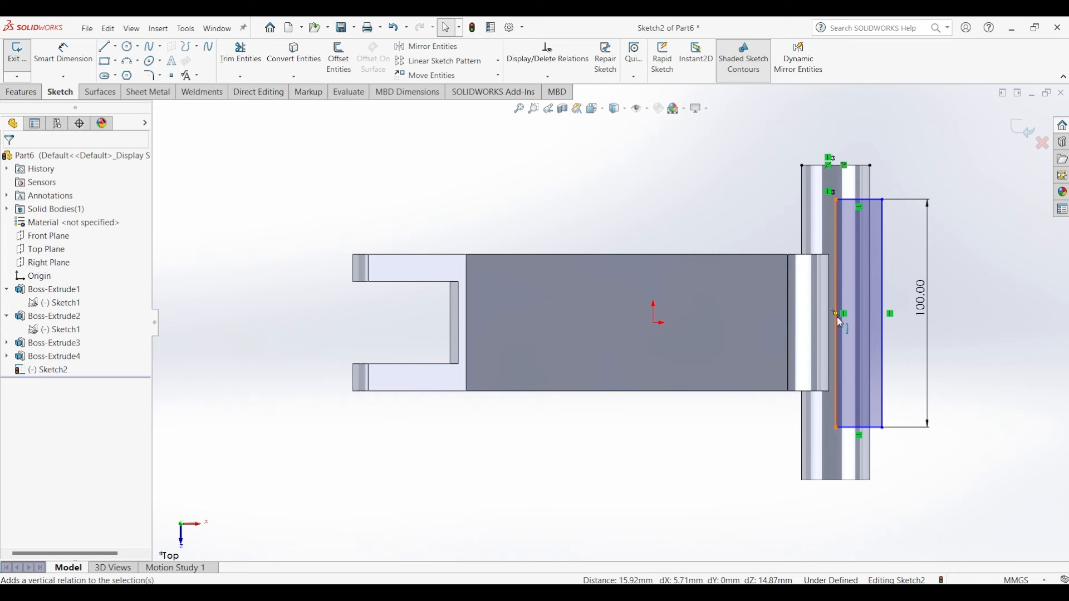
- Align the midpoint of the rectangle's inner side horizontally with the origin, and stretch its outer side farther beyond the tube
{"action": "left_click", "coordinate": [836, 314]}
{"action": "left_click", "coordinate": [654, 322], "text": "ctrl"}
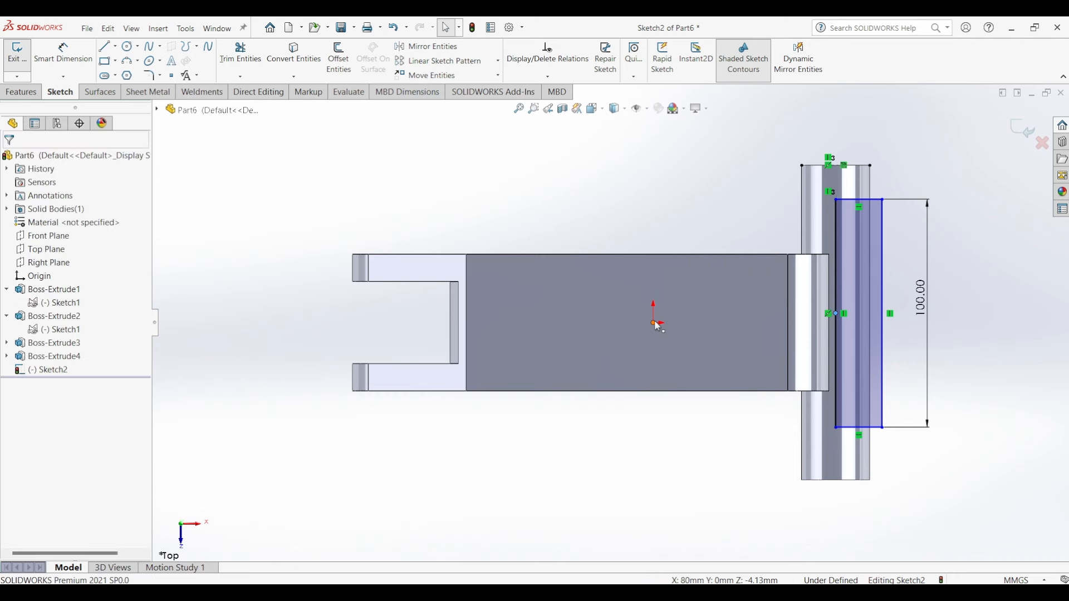
{"action": "left_click", "coordinate": [688, 270]}
{"action": "left_click", "coordinate": [382, 211]}
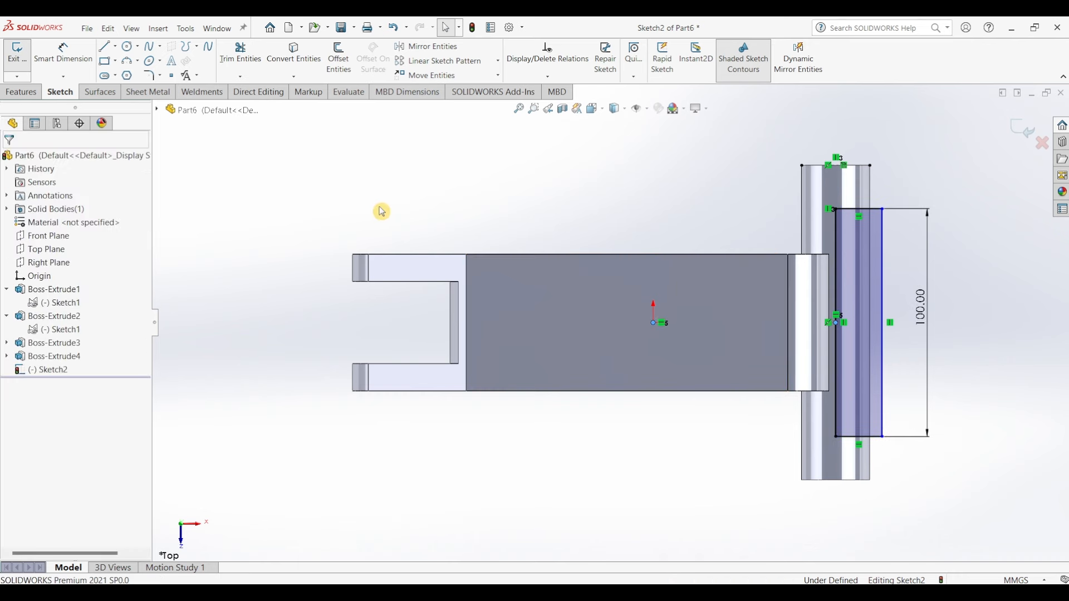
{"action": "mouse_move", "coordinate": [885, 290]}
{"action": "left_mouse_down"}
{"action": "mouse_move", "coordinate": [938, 293]}
{"action": "mouse_move", "coordinate": [899, 291]}
{"action": "left_mouse_up"}
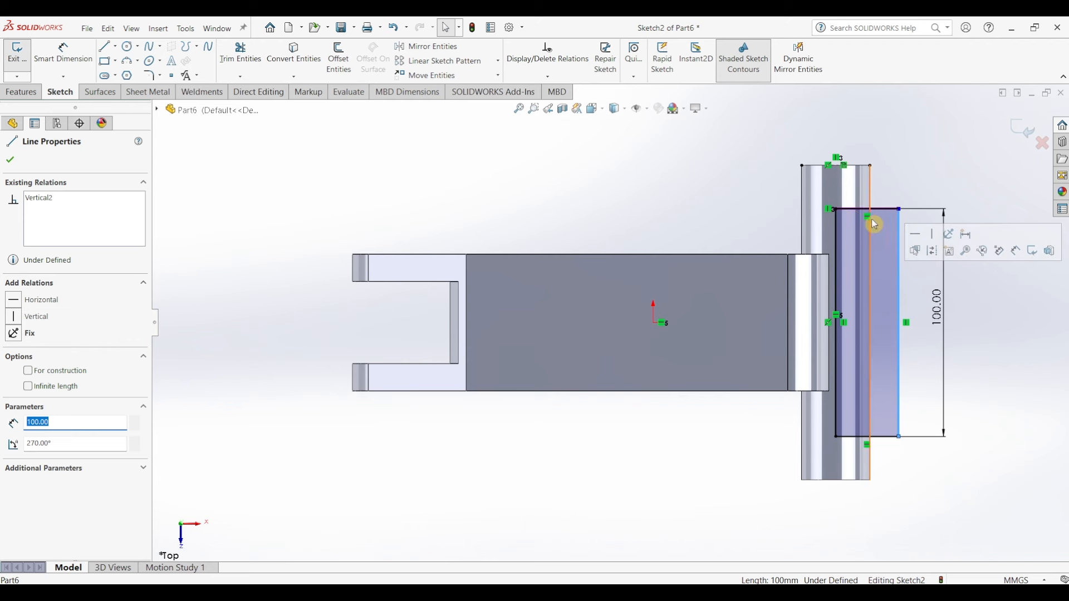
{"action": "left_click", "coordinate": [10, 160]}
- Cut the rectangle Through All to remove the outer half of the tube's middle section
{"action": "left_click", "coordinate": [22, 92]}
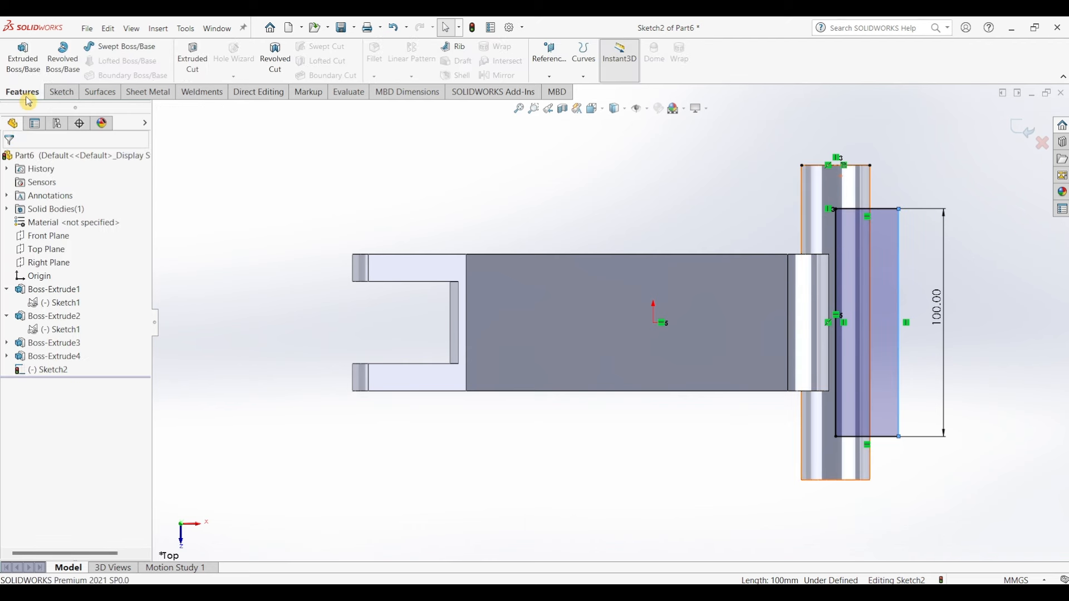
{"action": "left_click", "coordinate": [181, 64]}
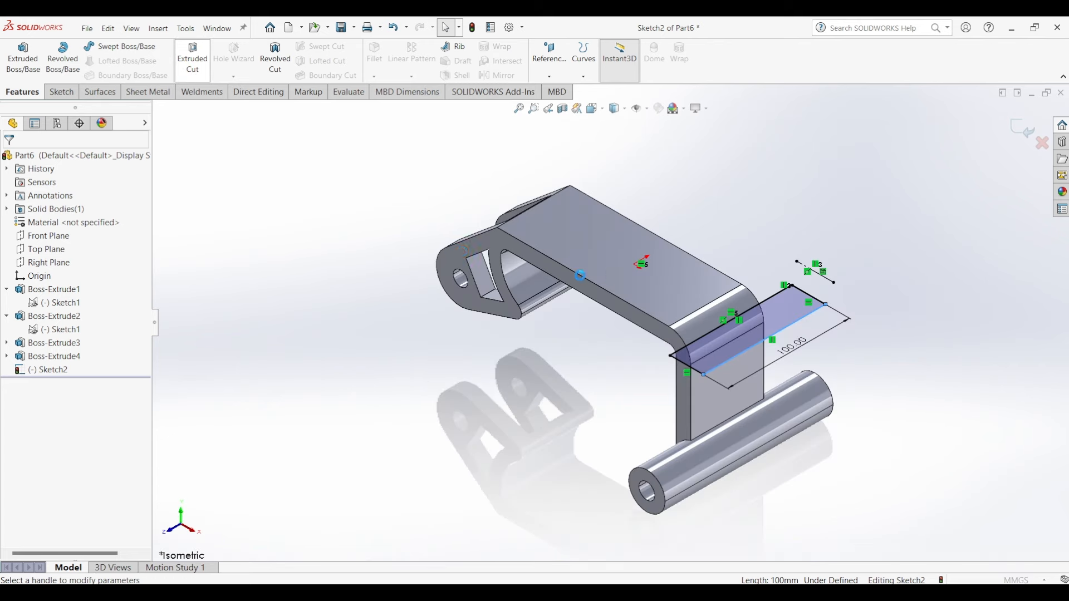
{"action": "left_click", "coordinate": [63, 239]}
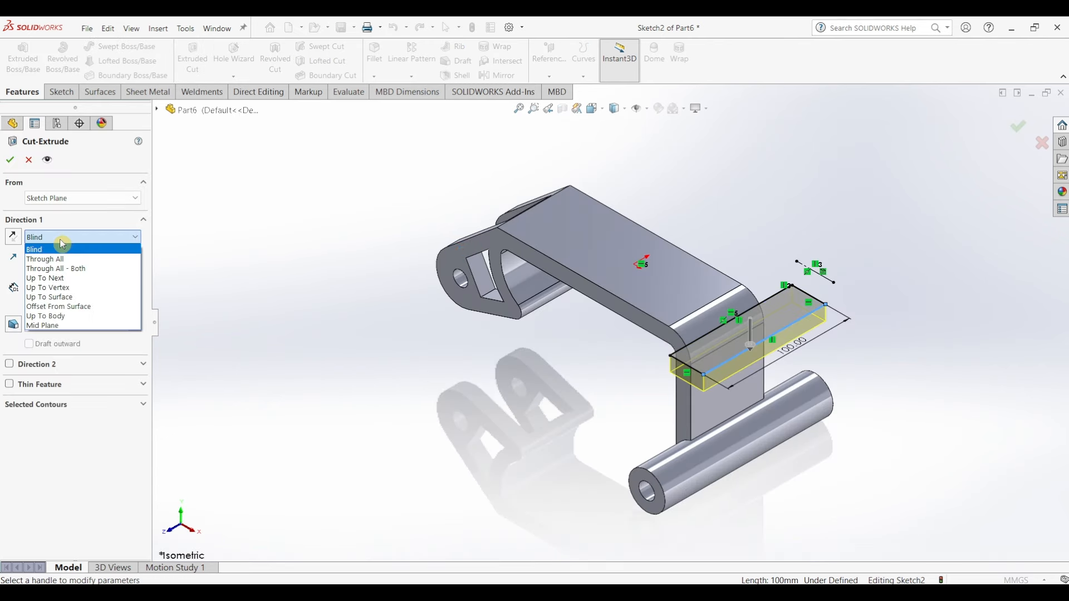
{"action": "left_click", "coordinate": [51, 254]}
{"action": "left_click", "coordinate": [56, 241]}
{"action": "left_click", "coordinate": [52, 260]}
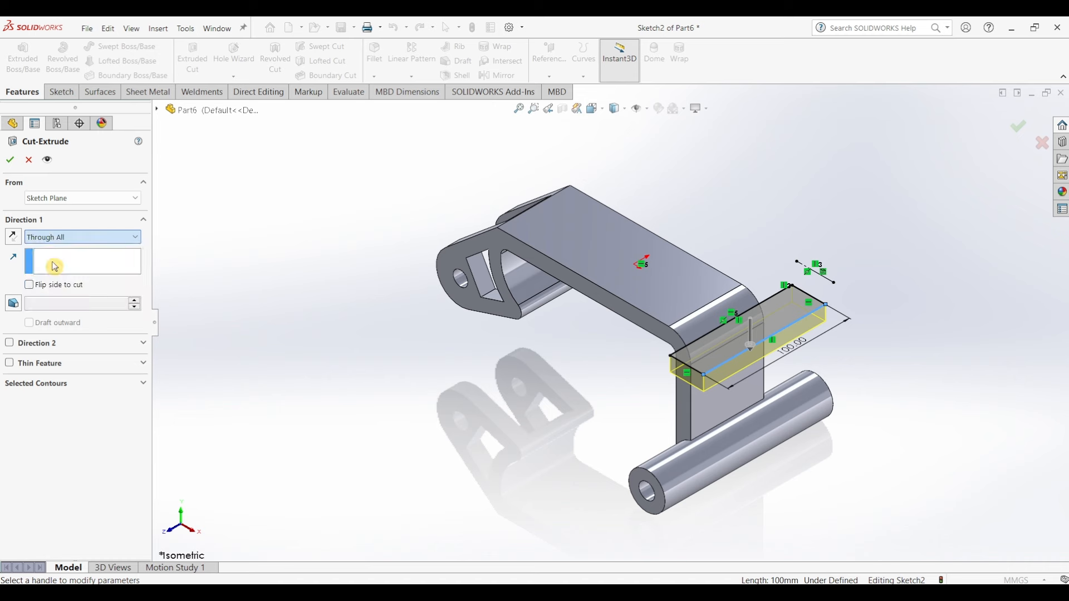
{"action": "left_click", "coordinate": [10, 162]}
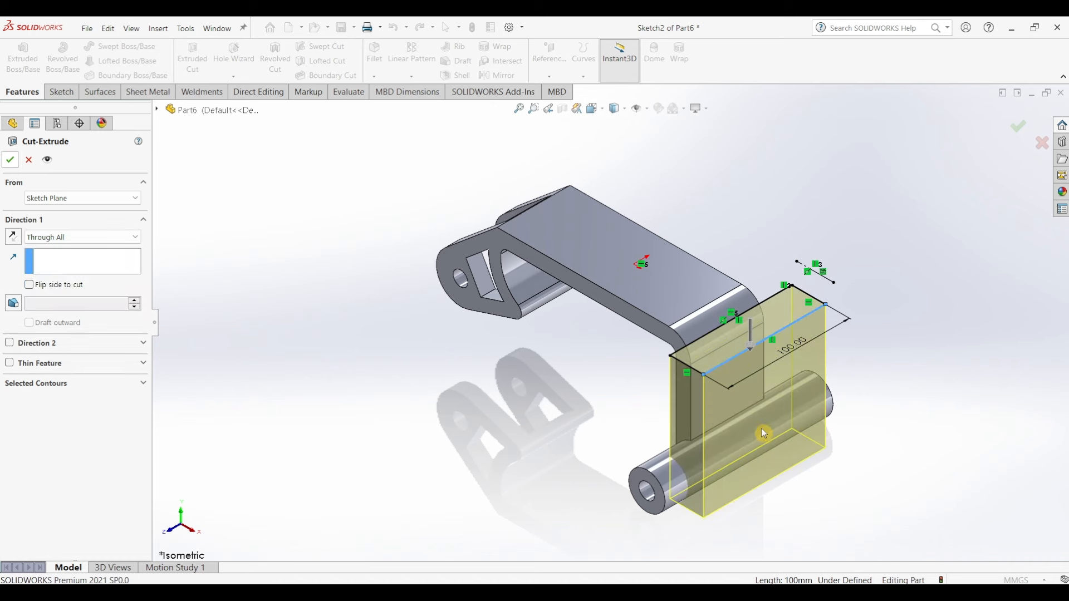
{"action": "left_click", "coordinate": [834, 428]}
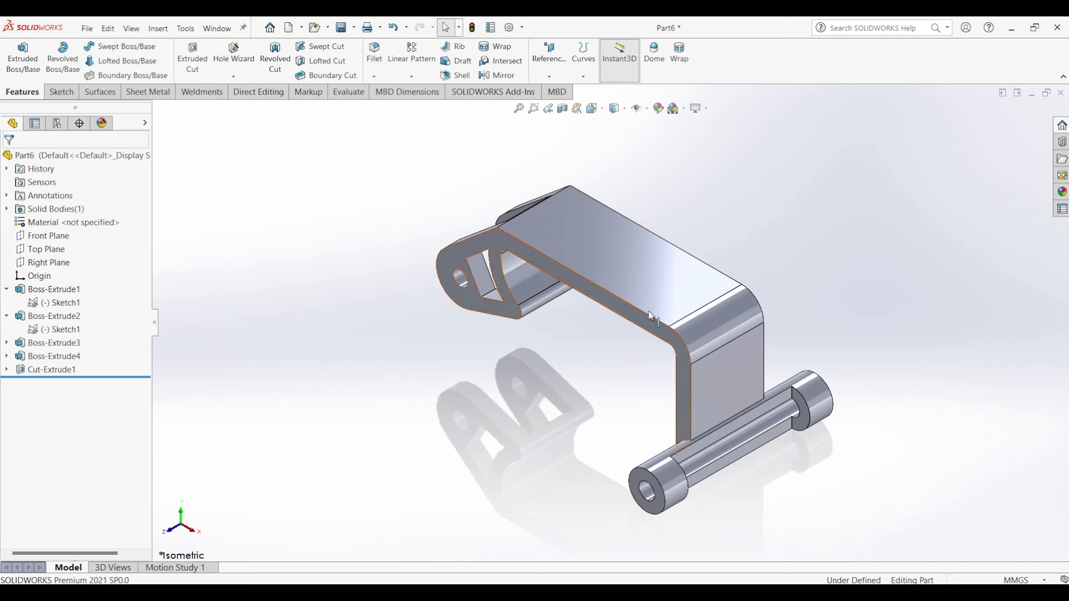
- Start a sketch on the plate's top face and draw a horizontal centerpoint straight slot at the origin, about 59 mm between centres and 32 mm wide
{"action": "left_click", "coordinate": [602, 235]}
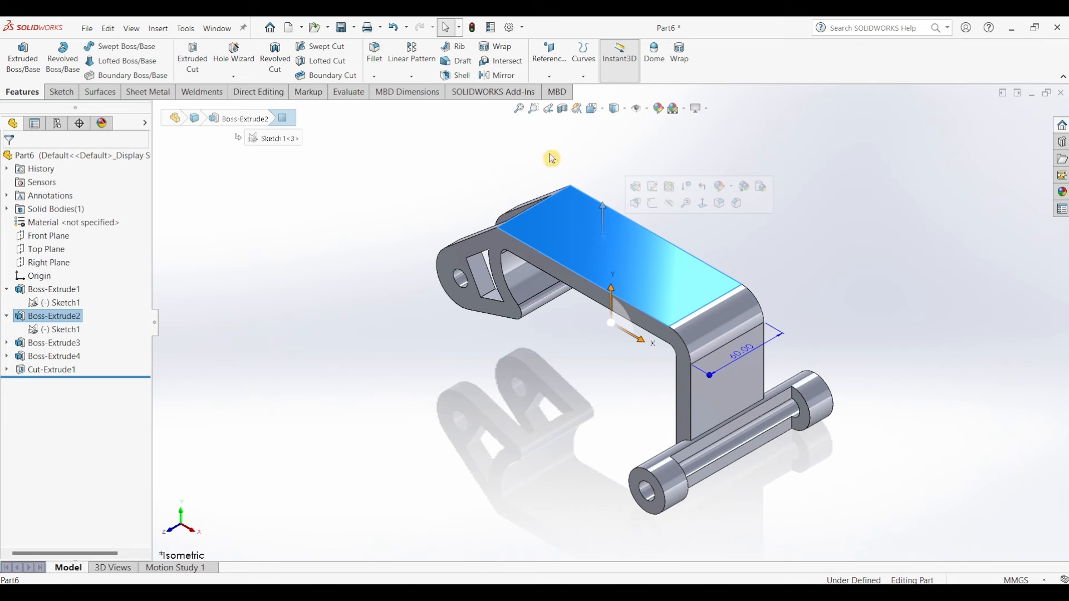
{"action": "left_click", "coordinate": [61, 92]}
{"action": "left_click", "coordinate": [21, 73]}
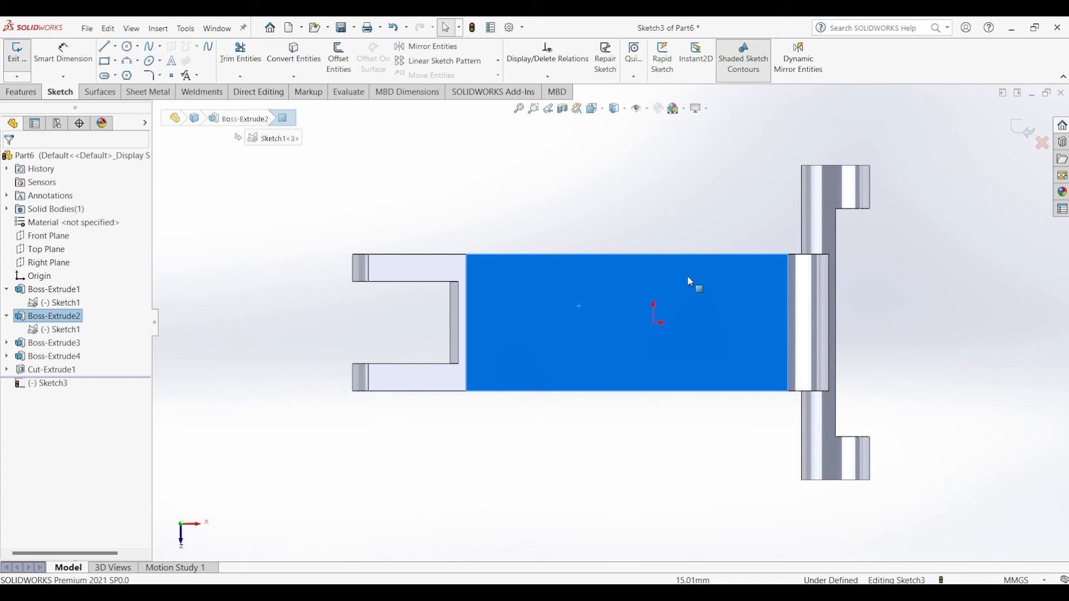
{"action": "left_click", "coordinate": [115, 76]}
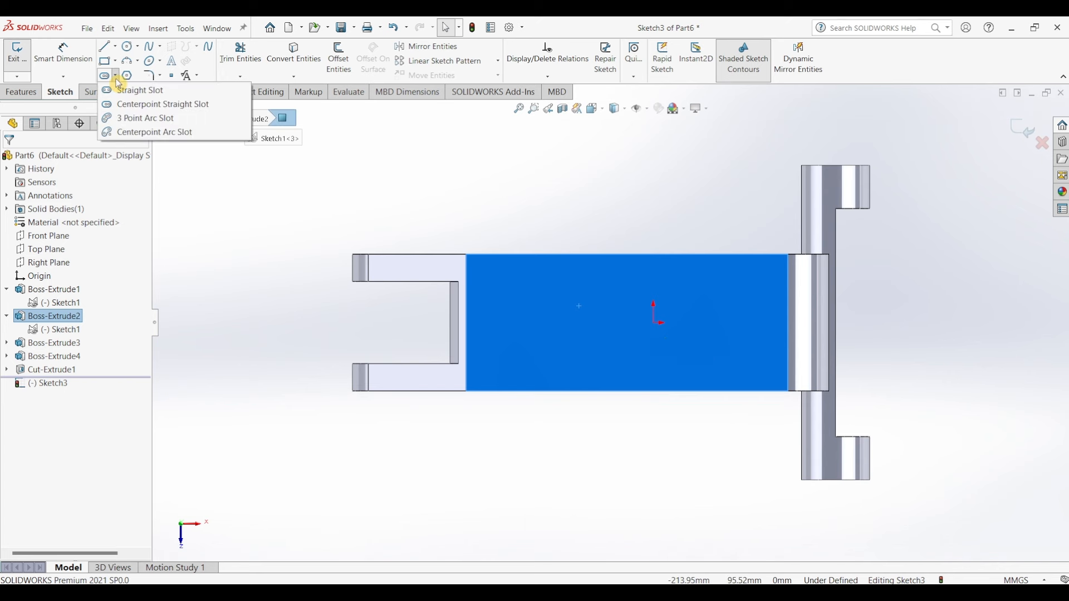
{"action": "left_click", "coordinate": [146, 104]}
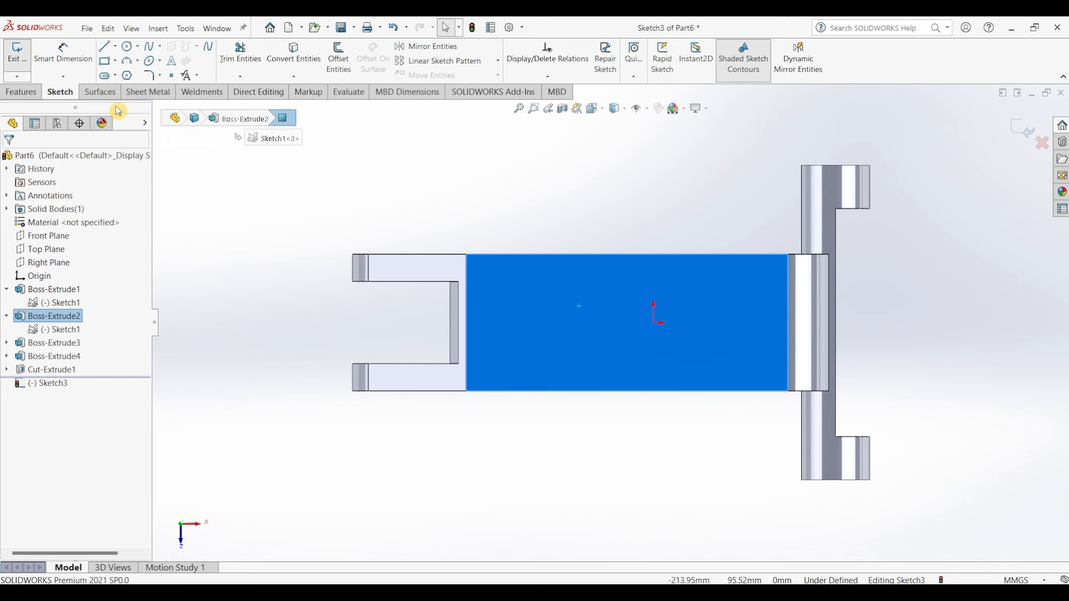
{"action": "left_click", "coordinate": [653, 323]}
{"action": "left_click", "coordinate": [722, 323]}
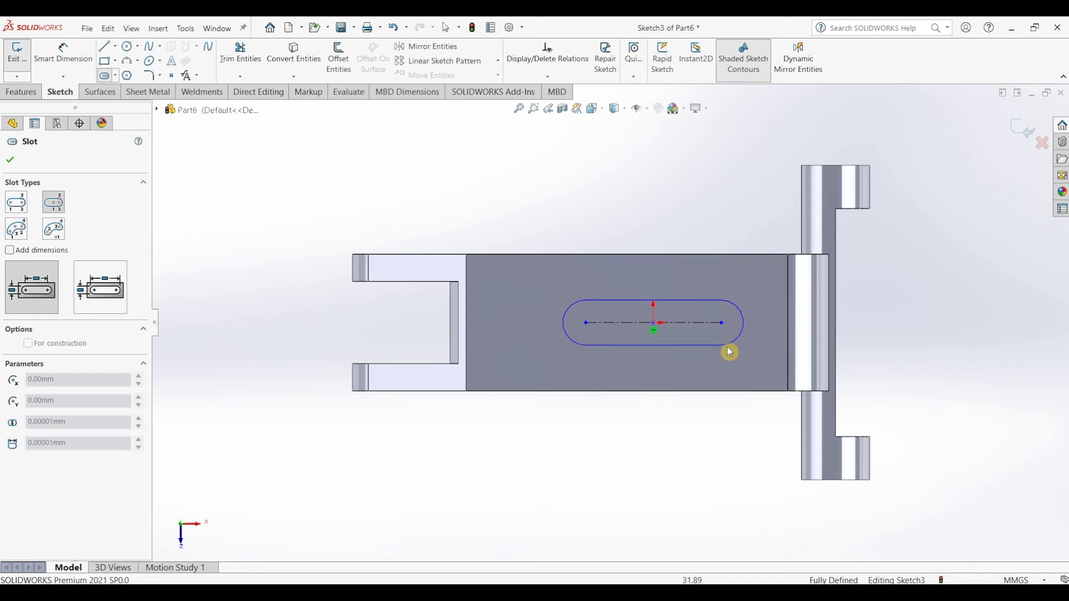
{"action": "left_click", "coordinate": [733, 364]}
{"action": "key", "text": "Escape"}
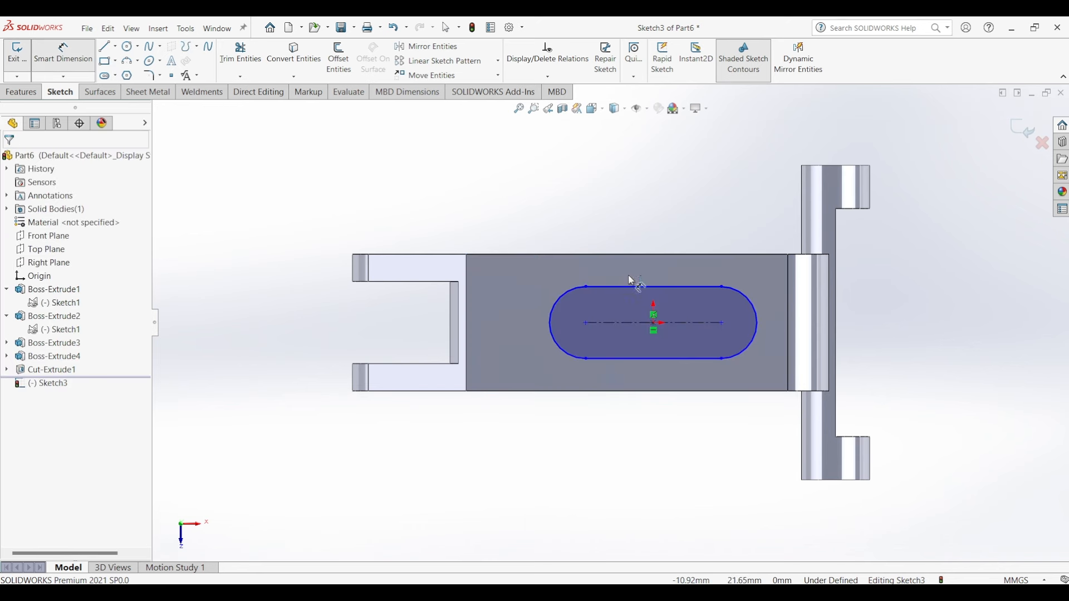
- Dimension the slot's straight side to 22 mm and its end arc to a 25 mm radius
{"action": "left_click", "coordinate": [641, 288]}
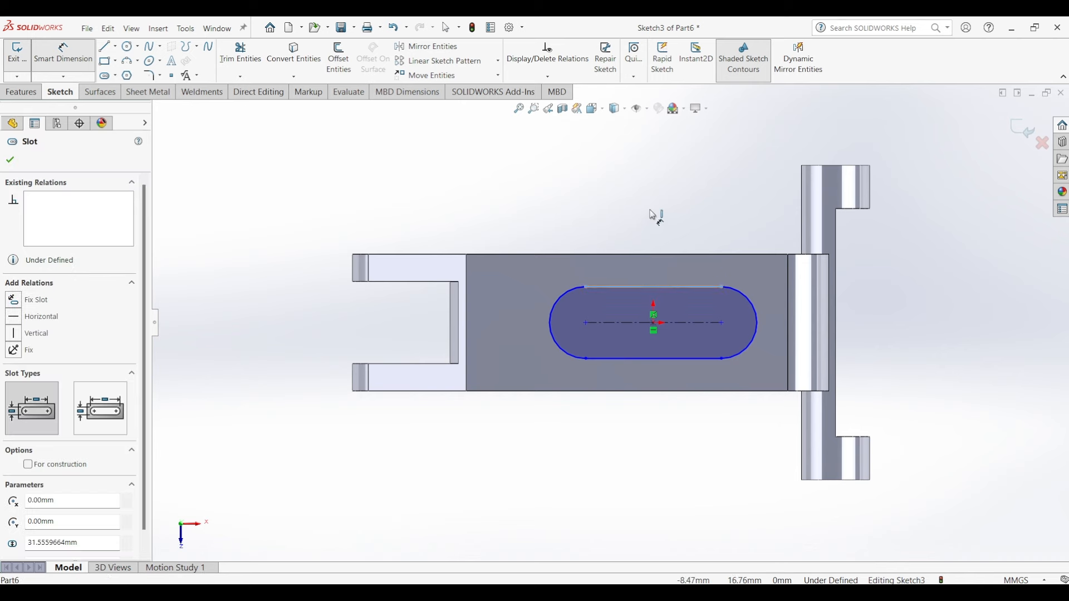
{"action": "left_click", "coordinate": [654, 214]}
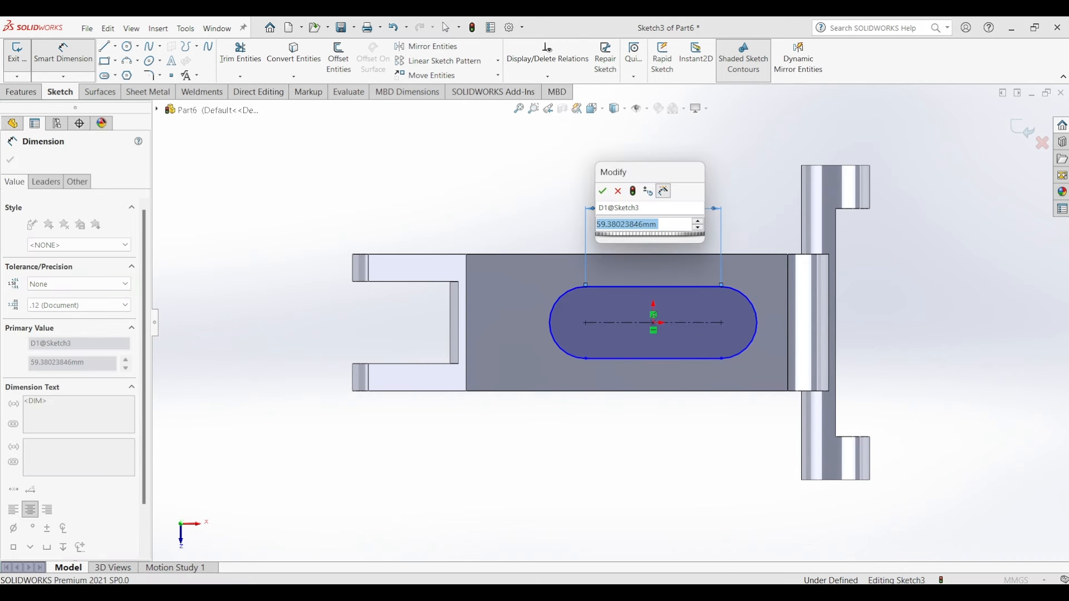
{"action": "type", "text": "22"}
{"action": "key", "text": "Return"}
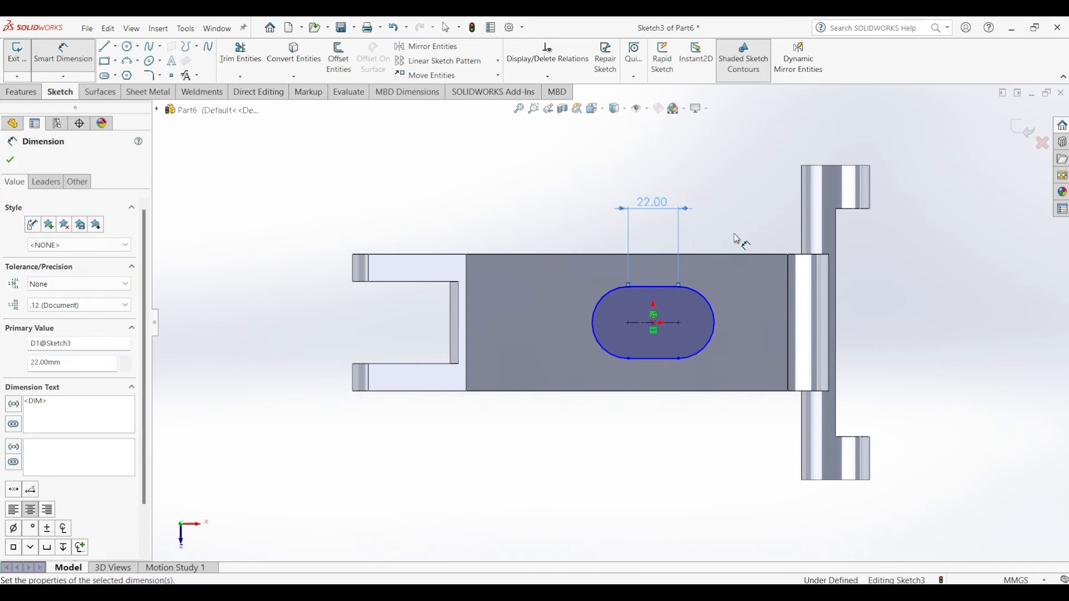
{"action": "left_click", "coordinate": [713, 313]}
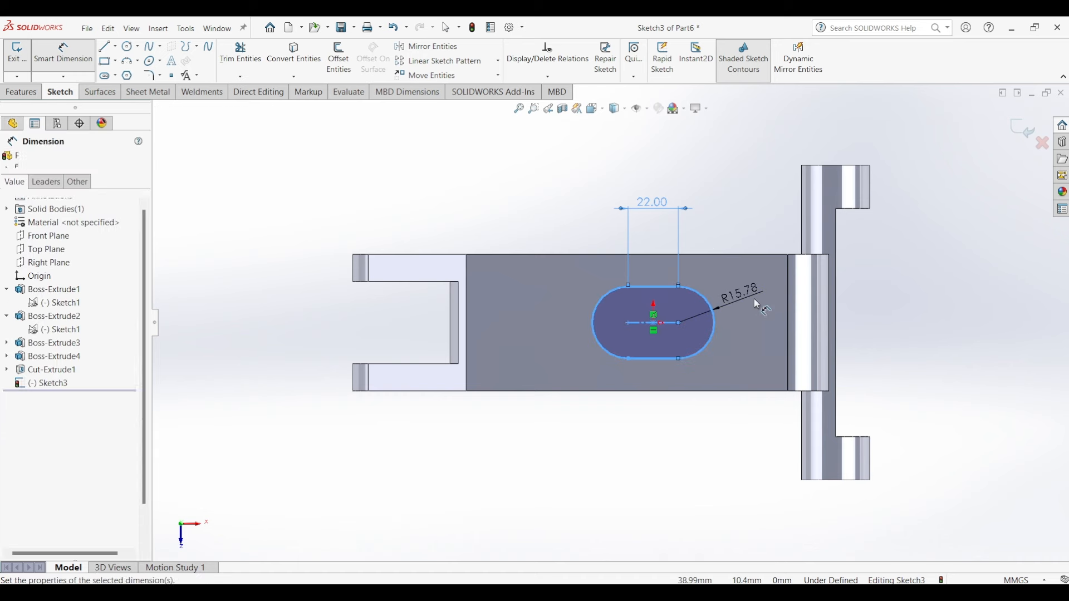
{"action": "left_click", "coordinate": [746, 306]}
{"action": "type", "text": "25"}
{"action": "key", "text": "Return"}
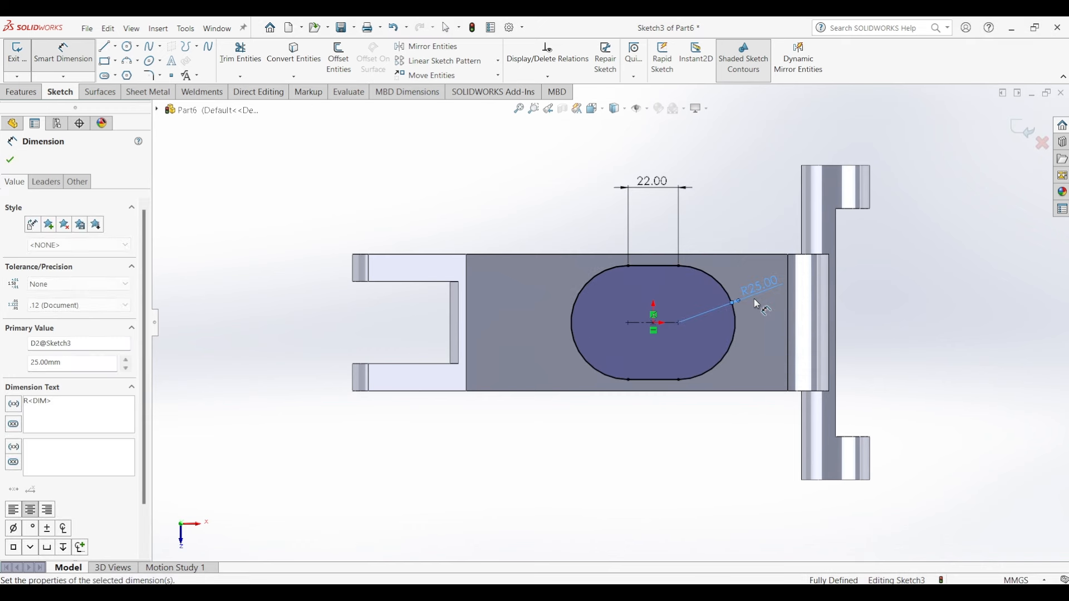
{"action": "key", "text": "Escape"}
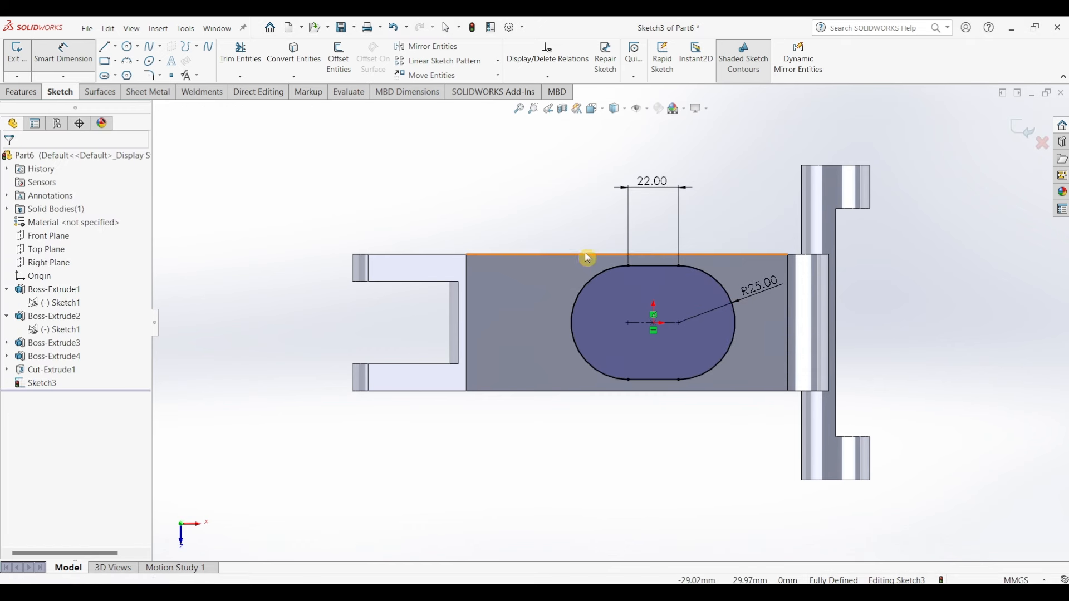
- Offset the slot outline outward by 16 mm
{"action": "left_click", "coordinate": [353, 79]}
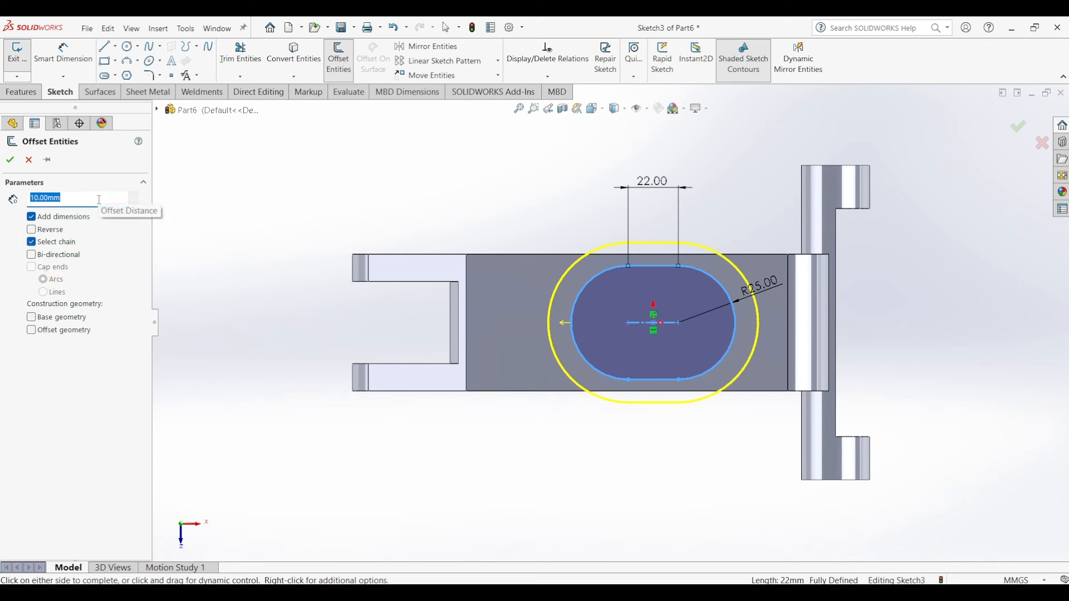
{"action": "key", "text": "Return"}
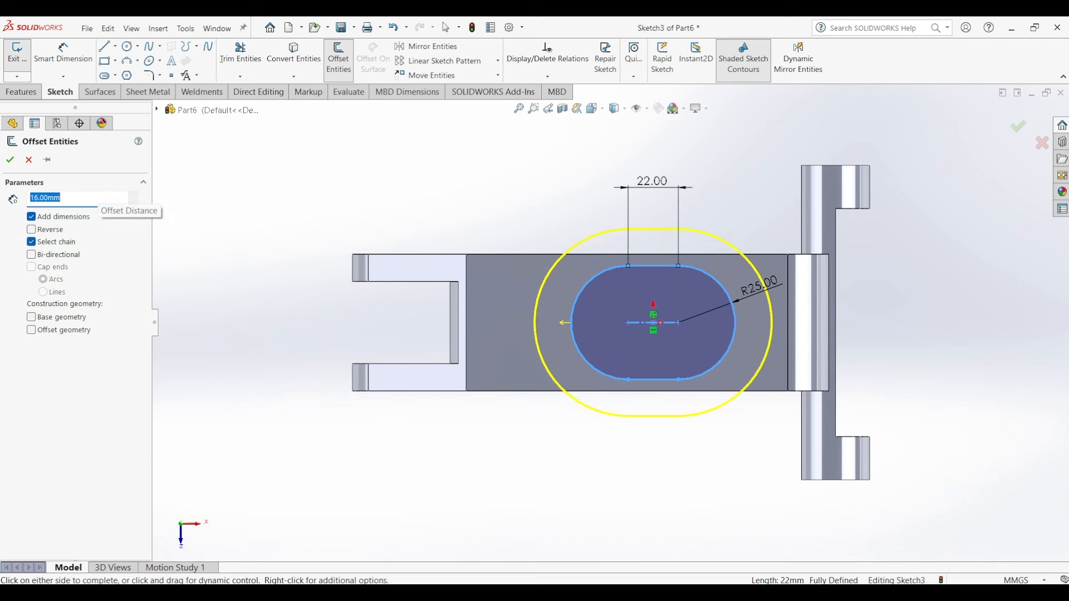
{"action": "left_click", "coordinate": [10, 159]}
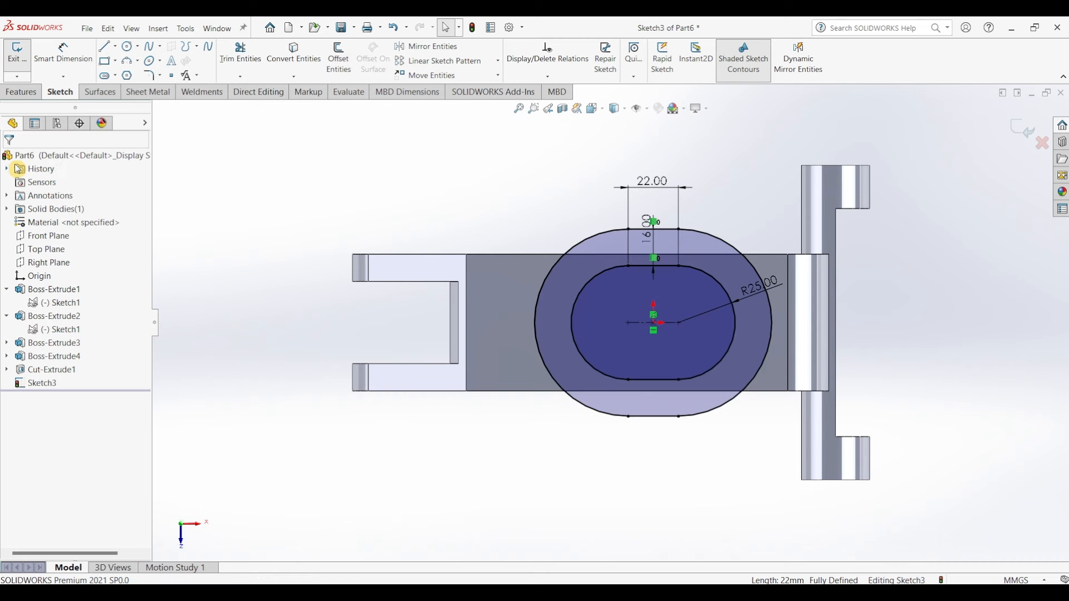
- Offset the original slot outline inward by 8 mm
{"action": "left_click", "coordinate": [339, 55]}
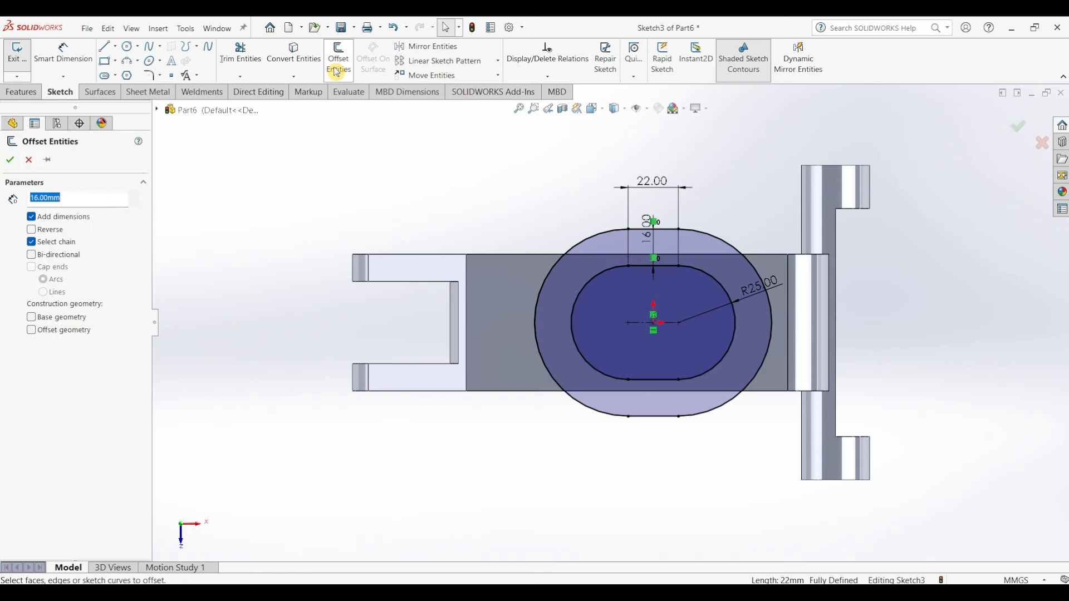
{"action": "left_click", "coordinate": [655, 273]}
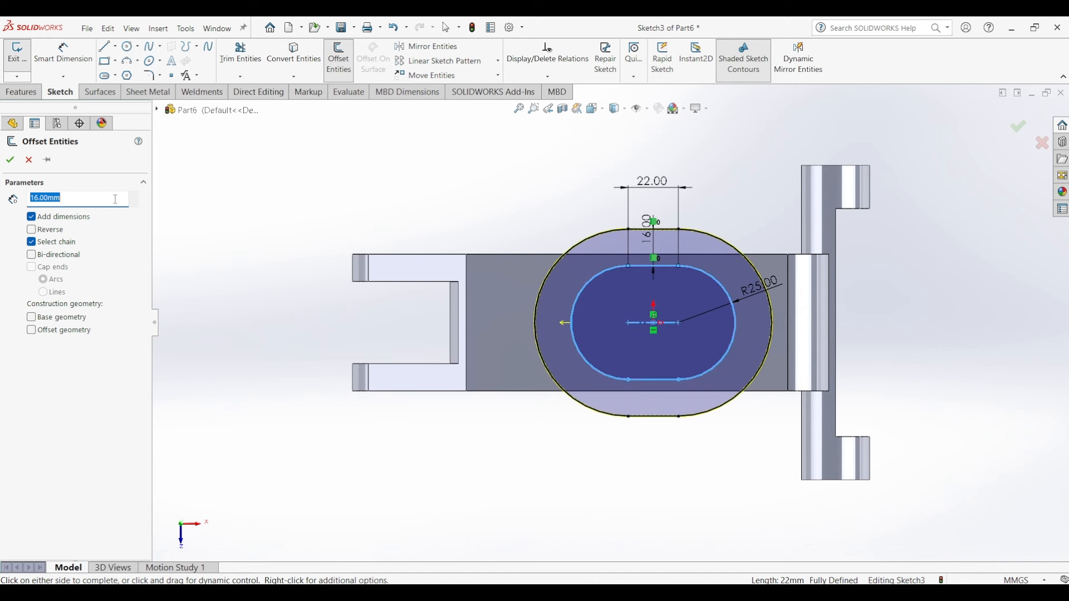
{"action": "type", "text": "8"}
{"action": "key", "text": "Return"}
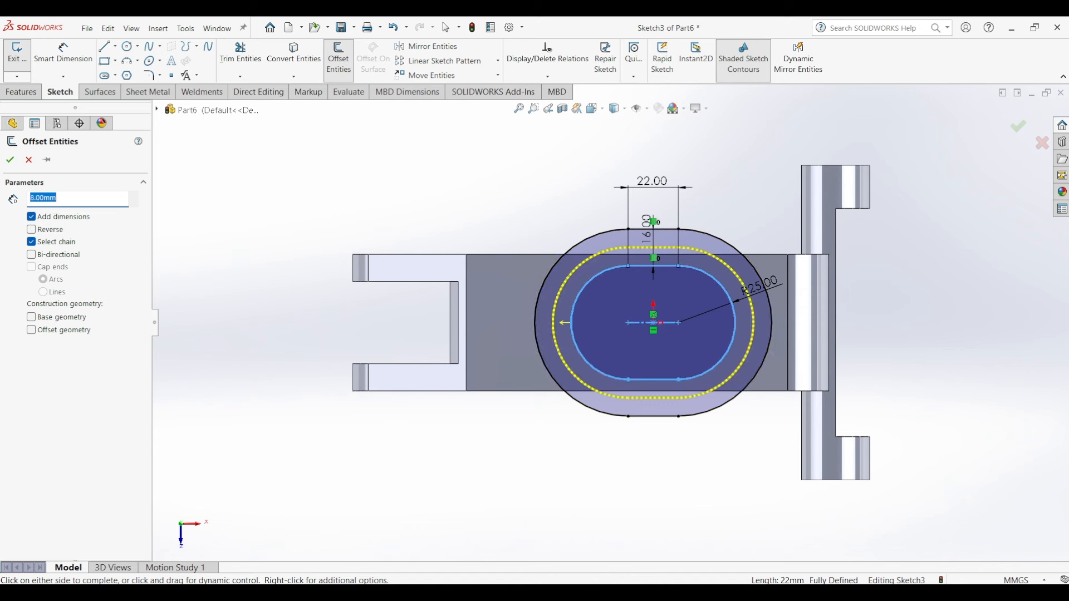
{"action": "left_click", "coordinate": [36, 236]}
{"action": "left_click", "coordinate": [11, 160]}
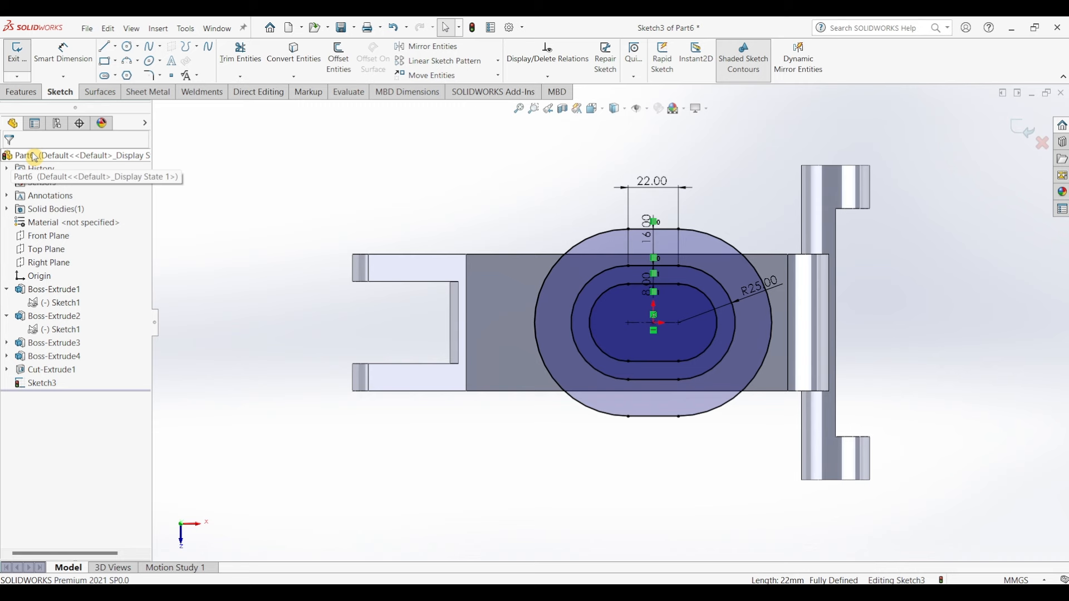
{"action": "left_click", "coordinate": [21, 92]}
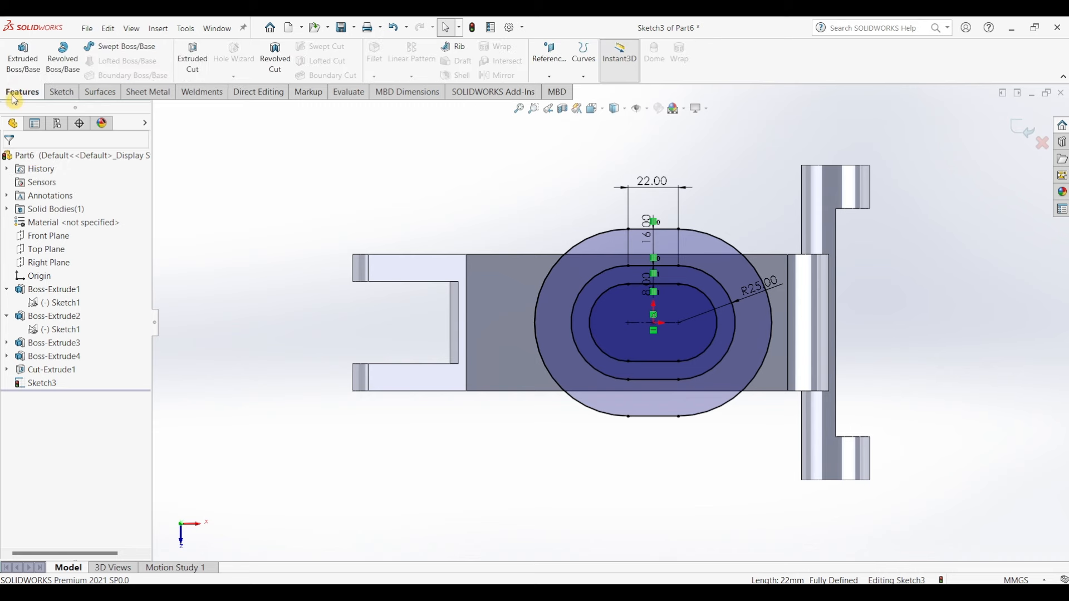
- Extrude the outer ring regions of the slot sketch 12 mm in the reversed direction, down through the plate's thickness, checking the shape against the PDF drawing
{"action": "left_click", "coordinate": [23, 62]}
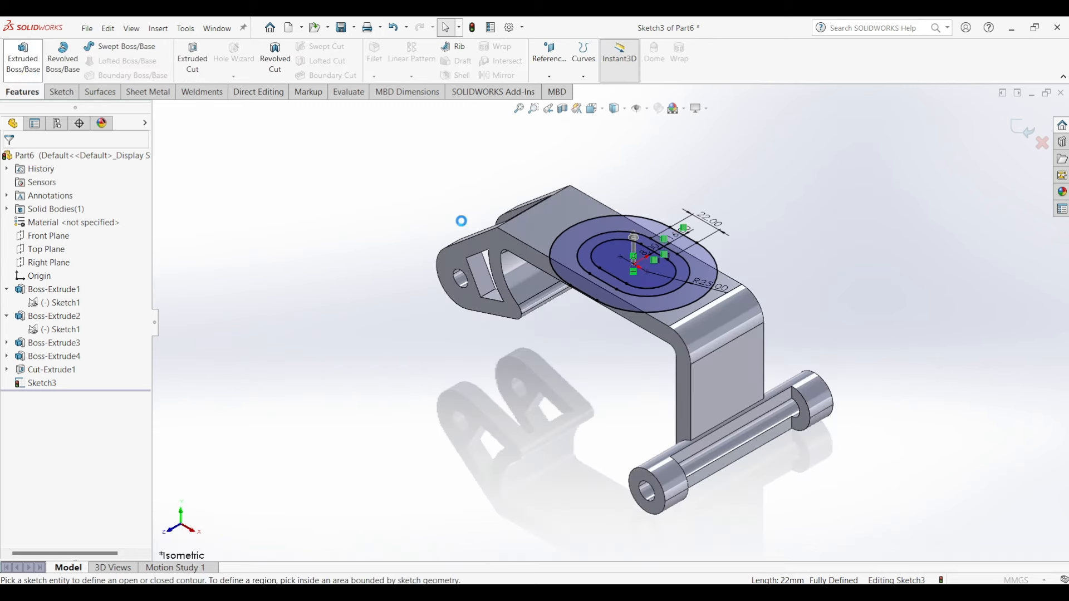
{"action": "left_click", "coordinate": [660, 232]}
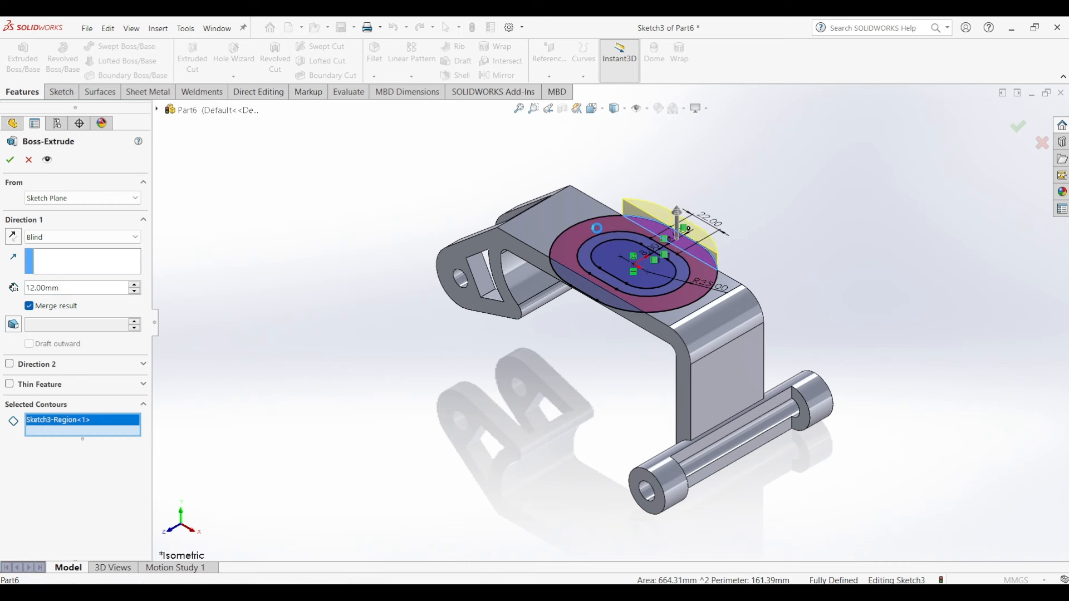
{"action": "left_click", "coordinate": [582, 286]}
{"action": "left_click", "coordinate": [581, 286]}
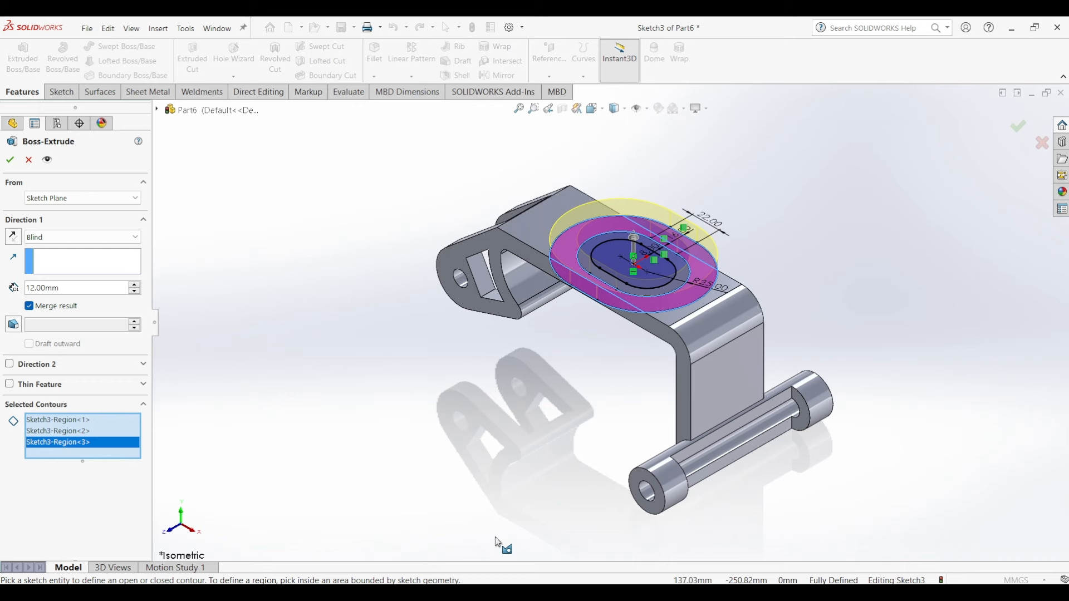
{"action": "left_click", "coordinate": [335, 593]}
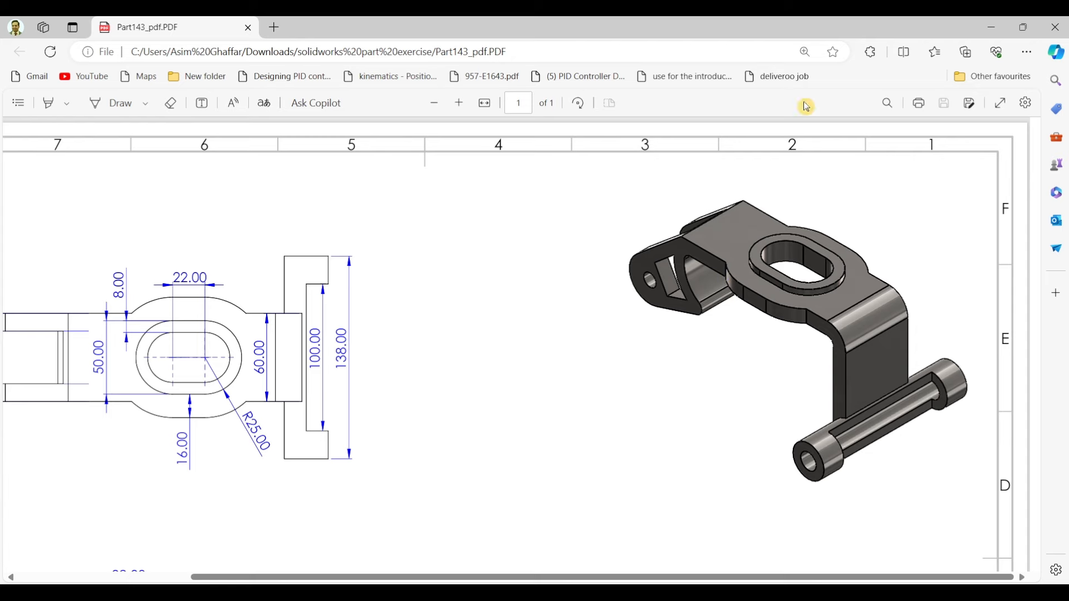
{"action": "left_click", "coordinate": [991, 27]}
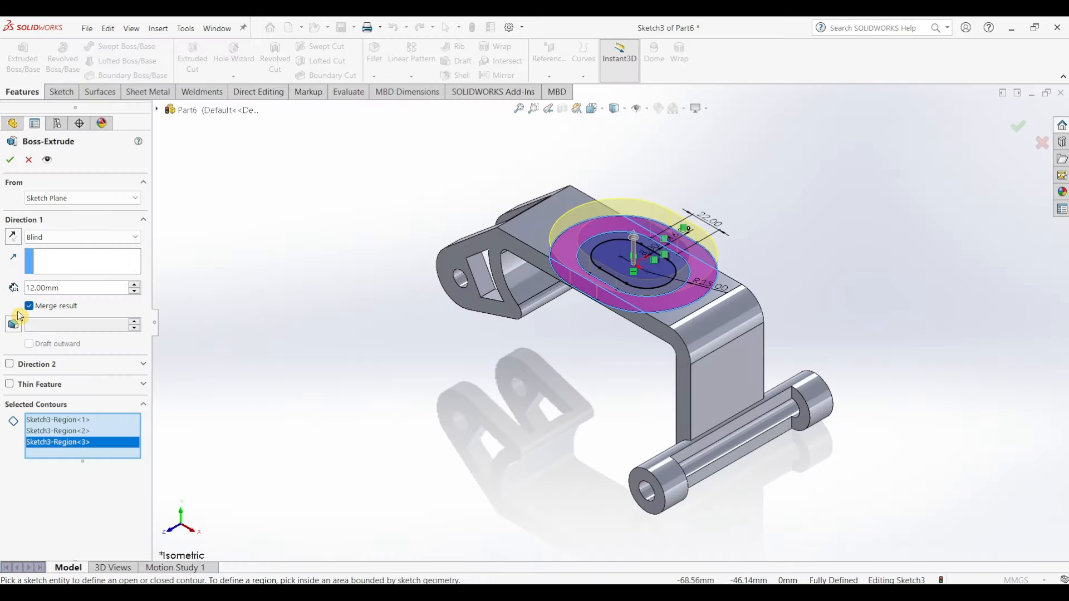
{"action": "left_click", "coordinate": [13, 238]}
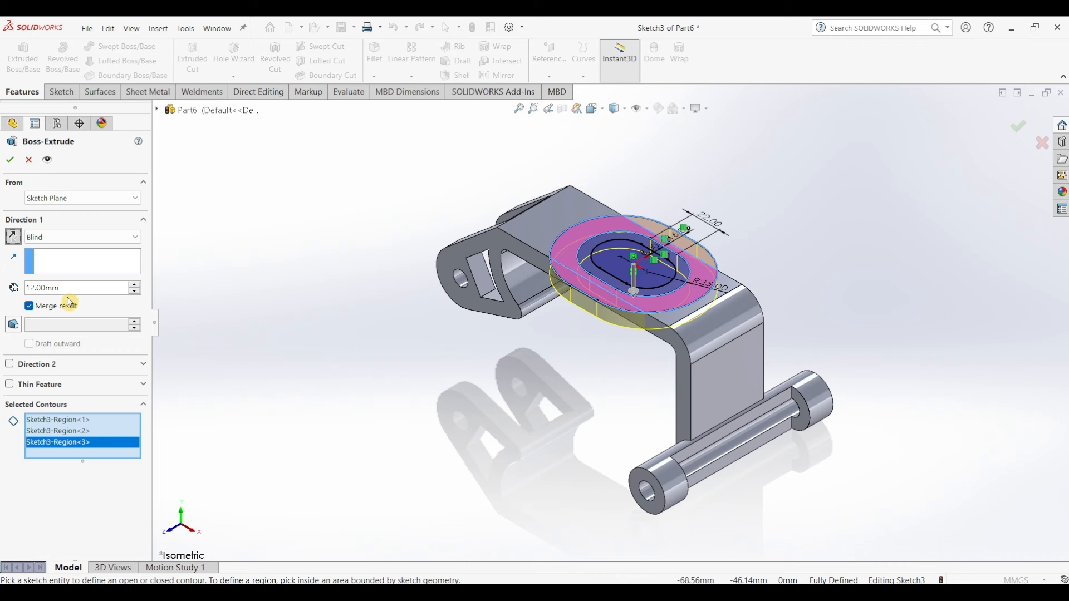
{"action": "left_click", "coordinate": [10, 160]}
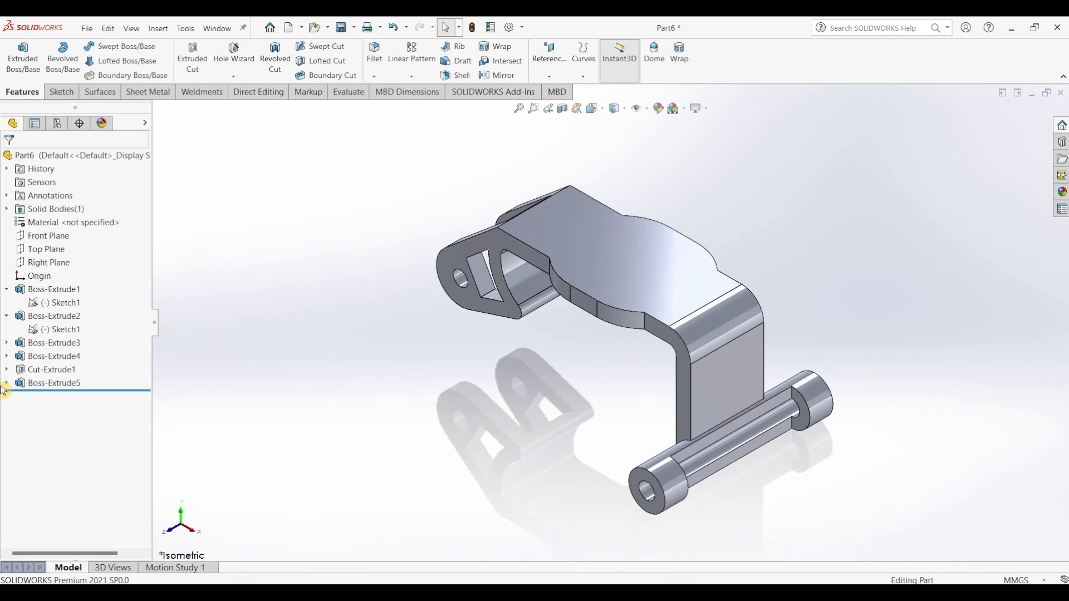
- Reuse the slot sketch to extrude the ring between the original slot and its inner offset 5 mm upward, checking the height against the PDF drawing
{"action": "left_click", "coordinate": [6, 384]}
{"action": "left_click", "coordinate": [54, 396]}
{"action": "left_click", "coordinate": [22, 56]}
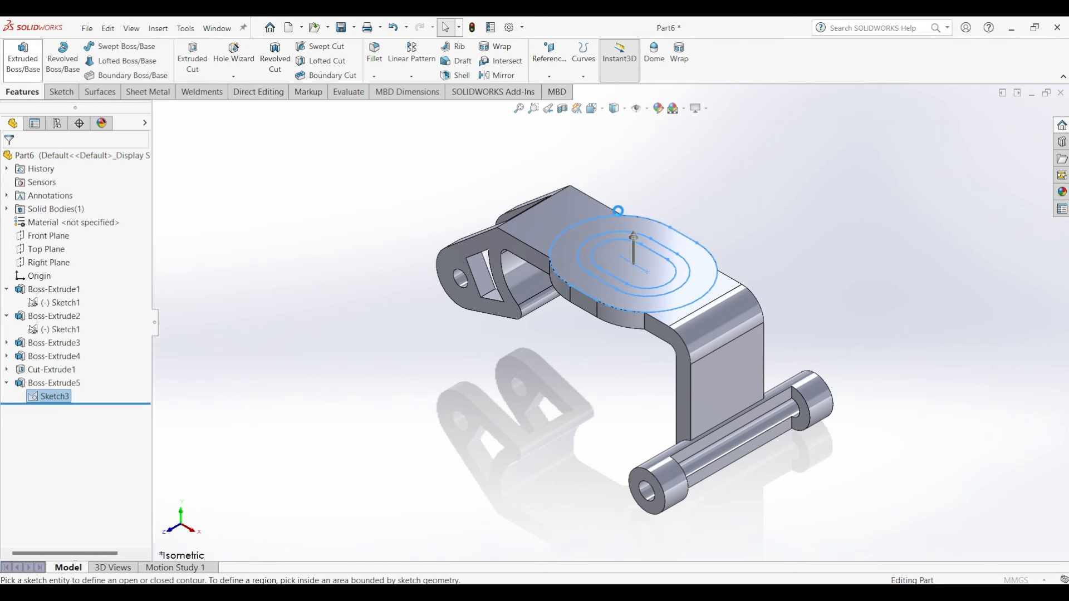
{"action": "left_click", "coordinate": [614, 242]}
{"action": "left_click_drag", "start_coordinate": [26, 288], "coordinate": [72, 305]}
{"action": "type", "text": "5"}
{"action": "key", "text": "Return"}
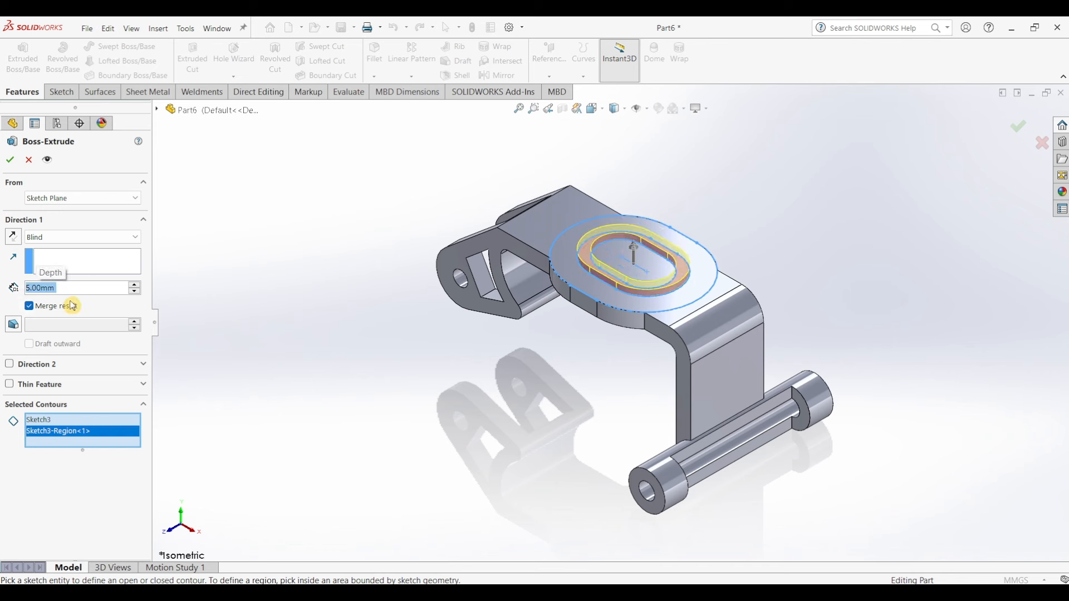
{"action": "key", "text": "alt+Tab"}
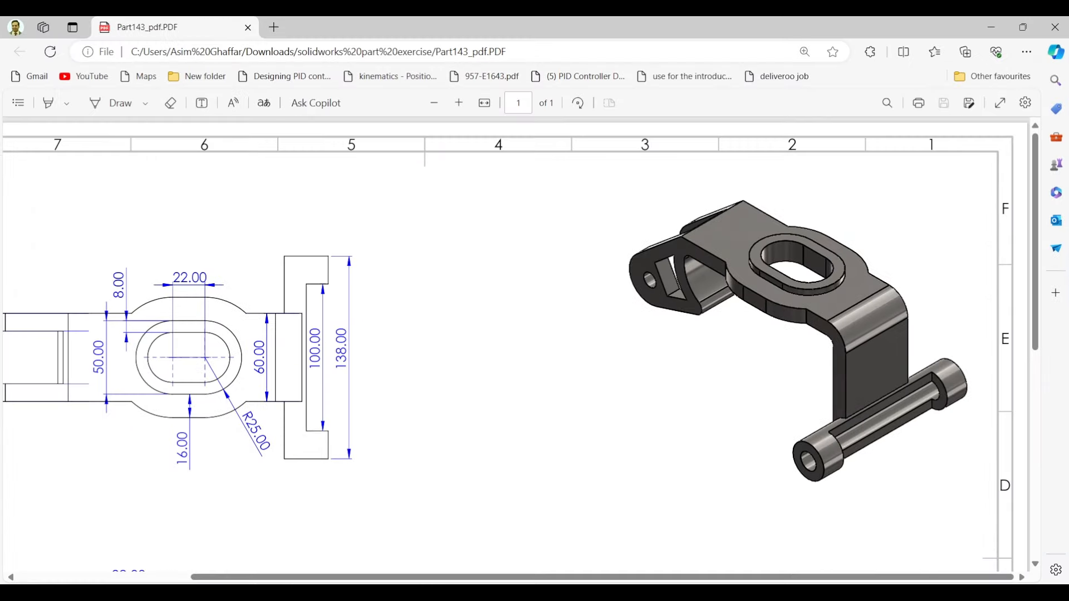
{"action": "scroll", "coordinate": [262, 412], "scroll_direction": "down", "scroll_amount": 5}
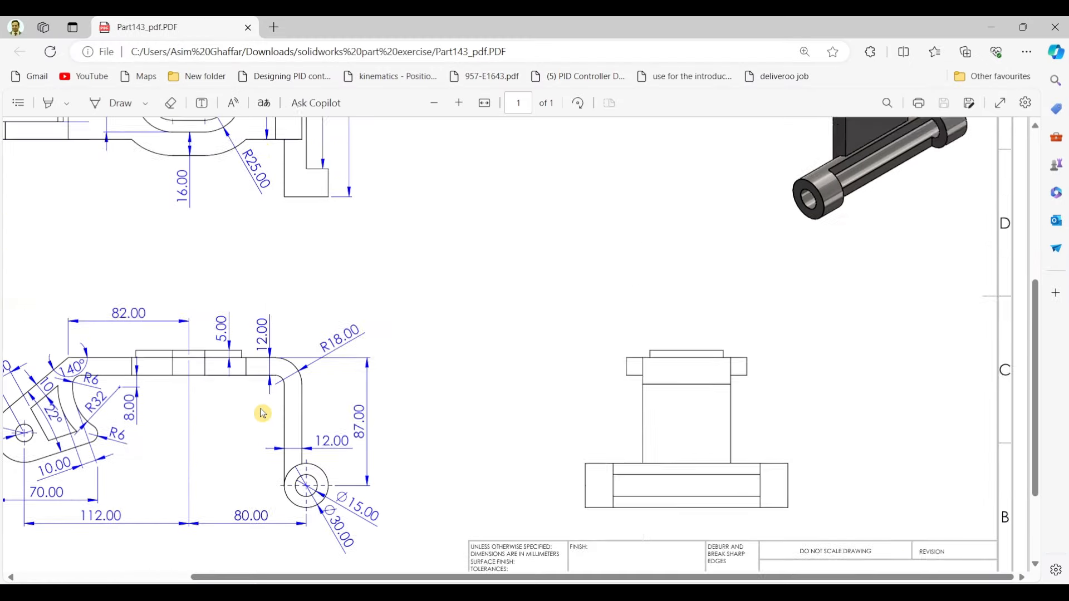
{"action": "scroll", "coordinate": [262, 413], "scroll_direction": "up", "scroll_amount": 1}
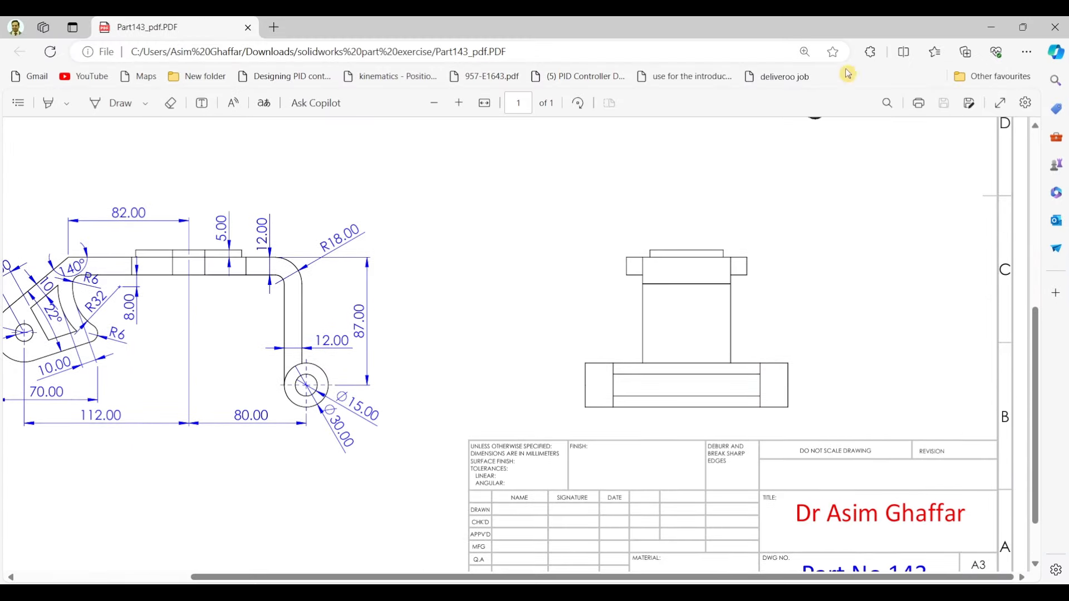
{"action": "left_click", "coordinate": [991, 27]}
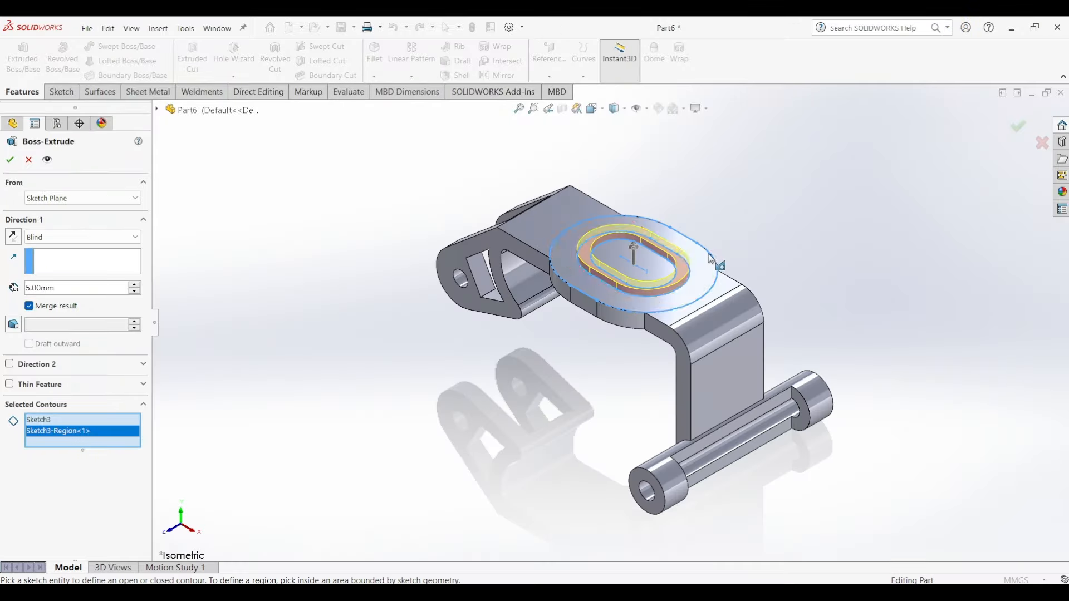
{"action": "left_click", "coordinate": [10, 161]}
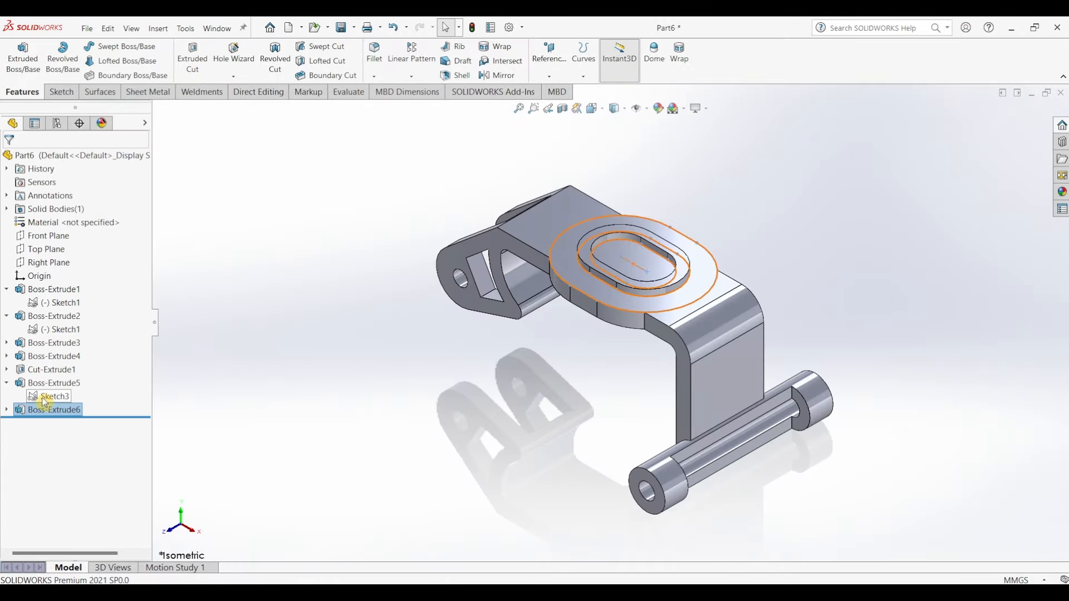
- Cut the innermost slot region of the same sketch with an Extruded Cut set to Through All
{"action": "left_click", "coordinate": [45, 398]}
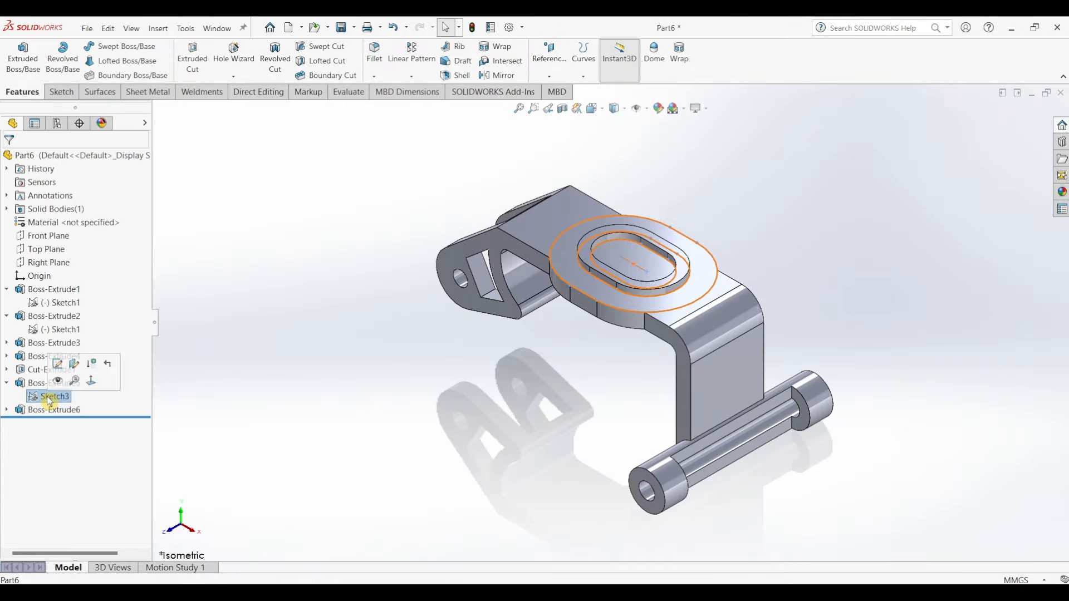
{"action": "left_click", "coordinate": [204, 70]}
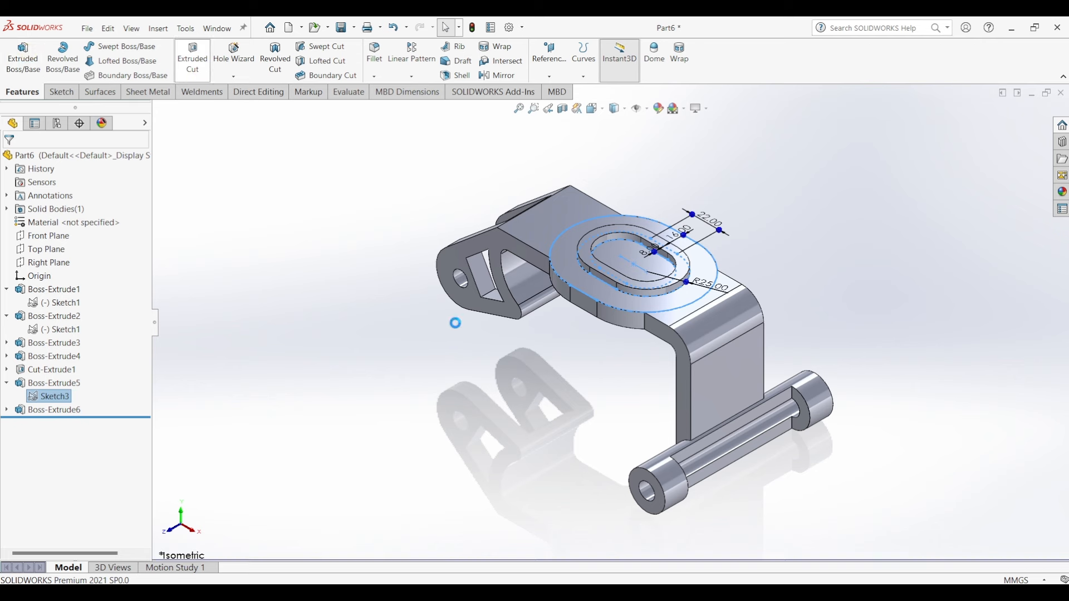
{"action": "left_click", "coordinate": [623, 260]}
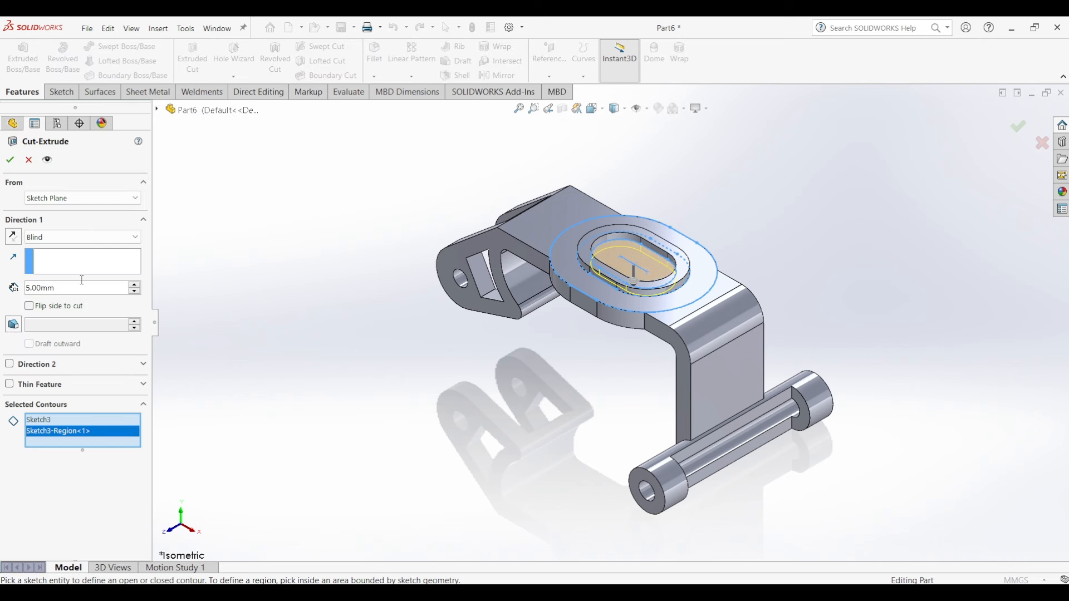
{"action": "left_click", "coordinate": [87, 243]}
{"action": "left_click", "coordinate": [72, 255]}
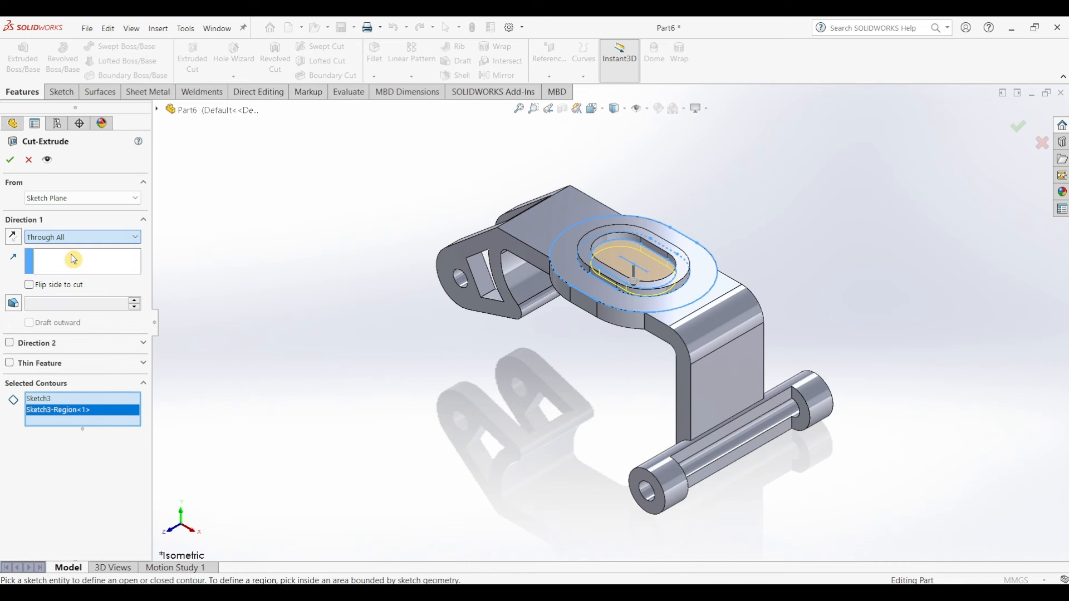
{"action": "left_click", "coordinate": [12, 162]}
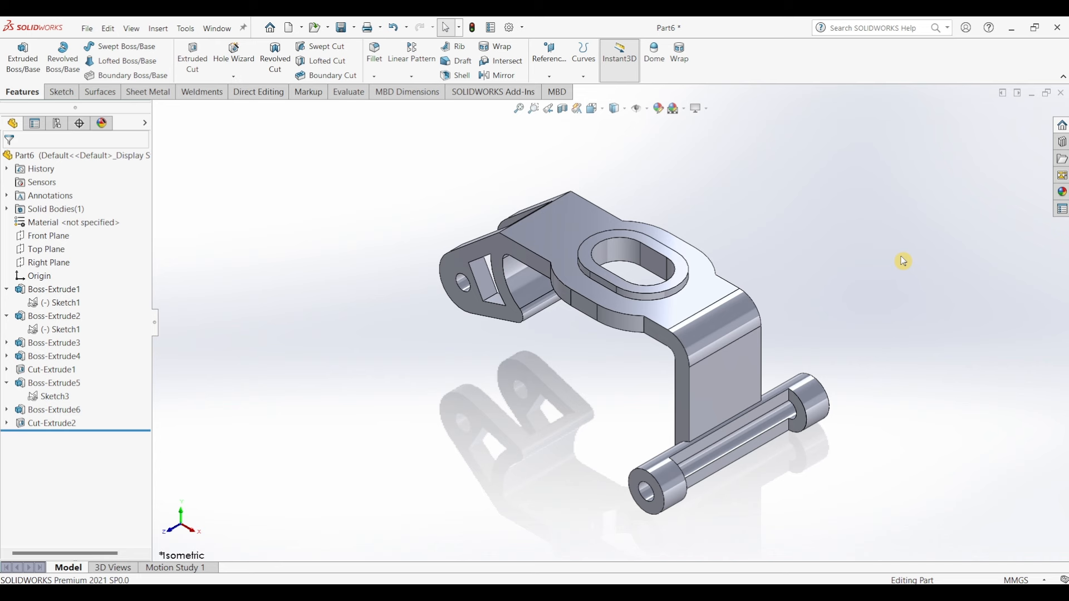
- Apply the polished steel appearance from the Metal > Steel library to the bracket
{"action": "left_click", "coordinate": [1062, 192]}
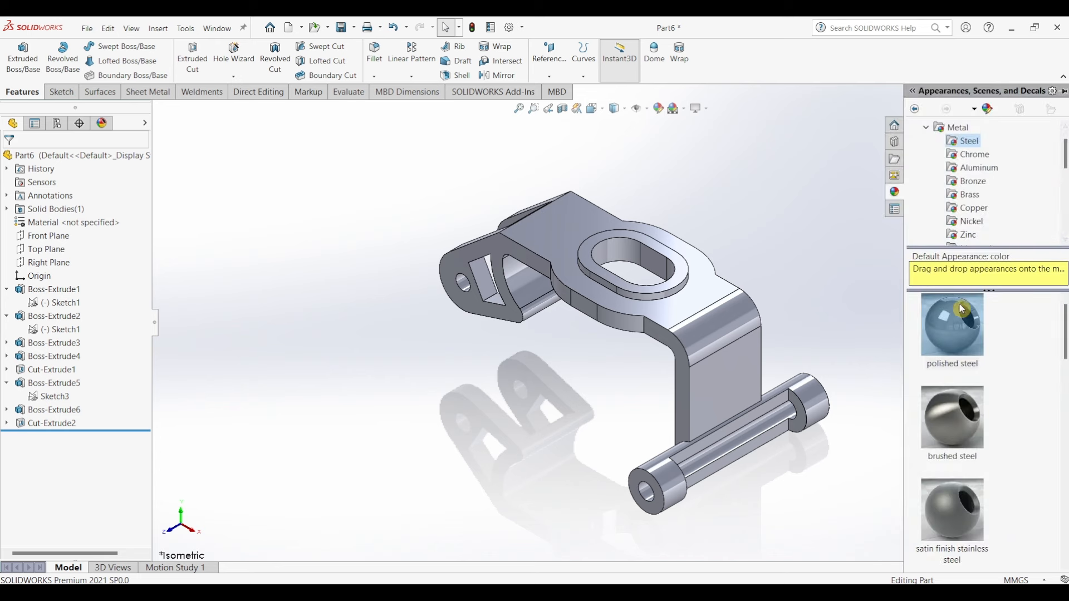
{"action": "left_click", "coordinate": [953, 324]}
{"action": "left_click_drag", "start_coordinate": [958, 304], "coordinate": [751, 219]}
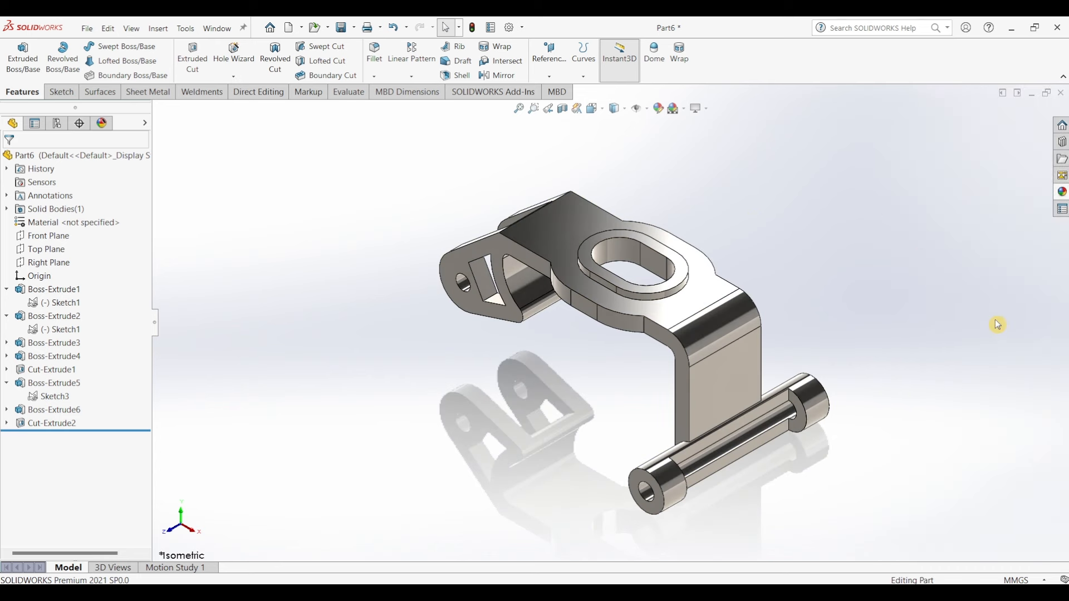